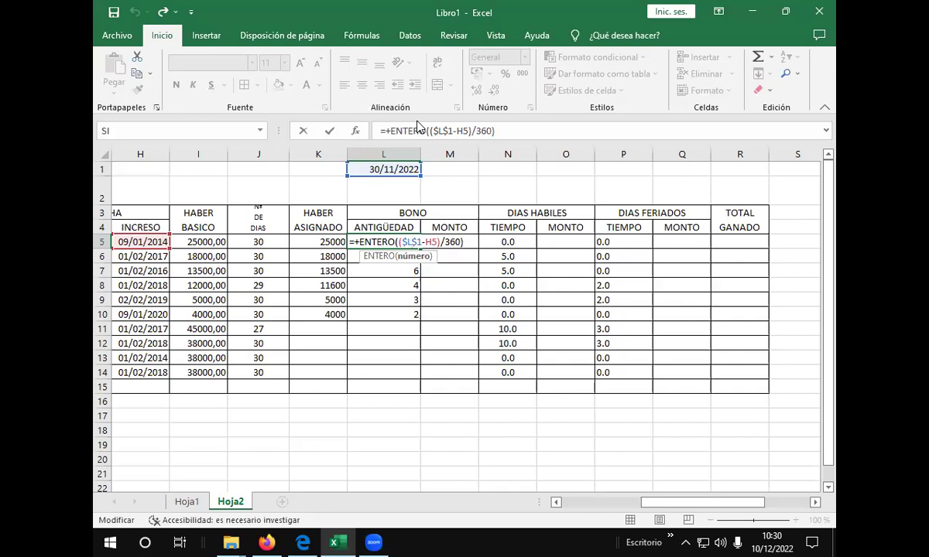
Confirm =+ENTERO(($L$1-H5)/360) in L5 to get whole years of seniority
key(Return)
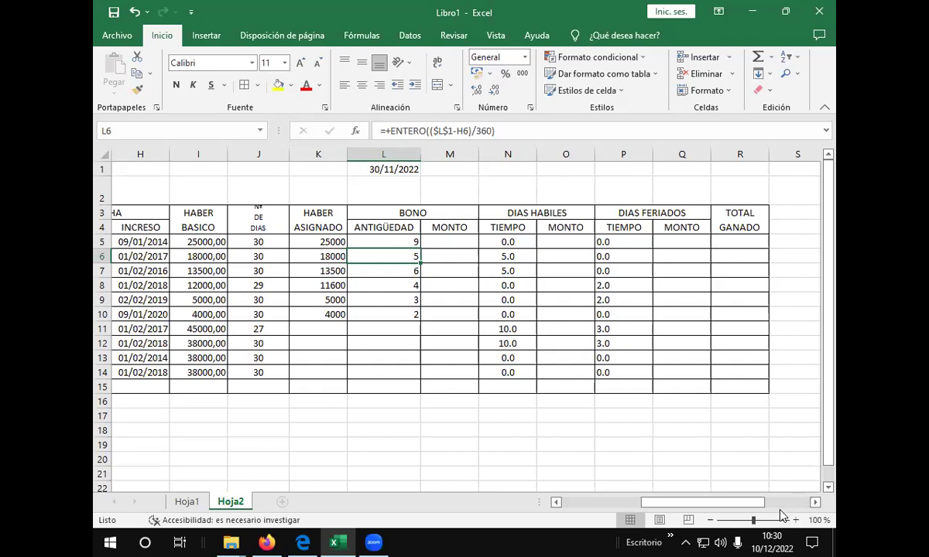
Give the bonus table T2:V8 full outline and inner gridline borders
drag(755, 501, 801, 502)
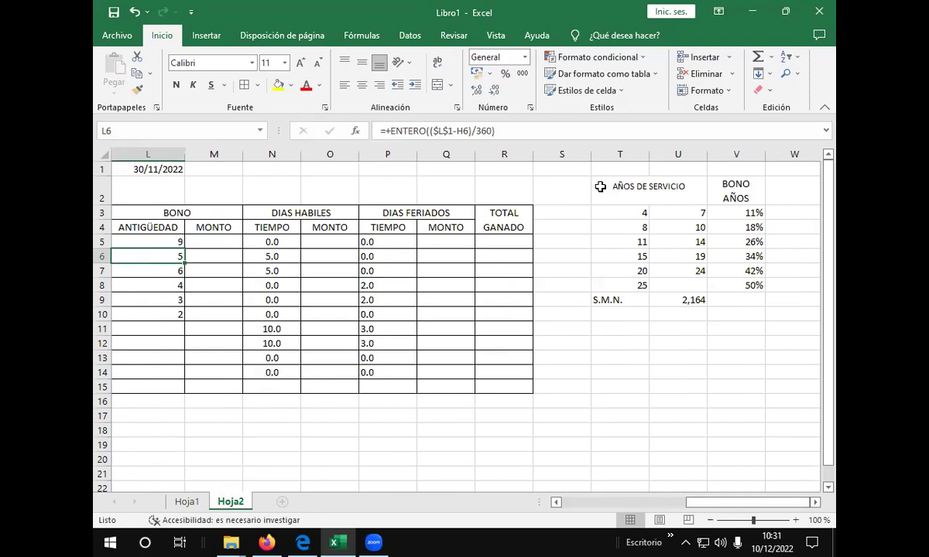
drag(600, 187, 750, 282)
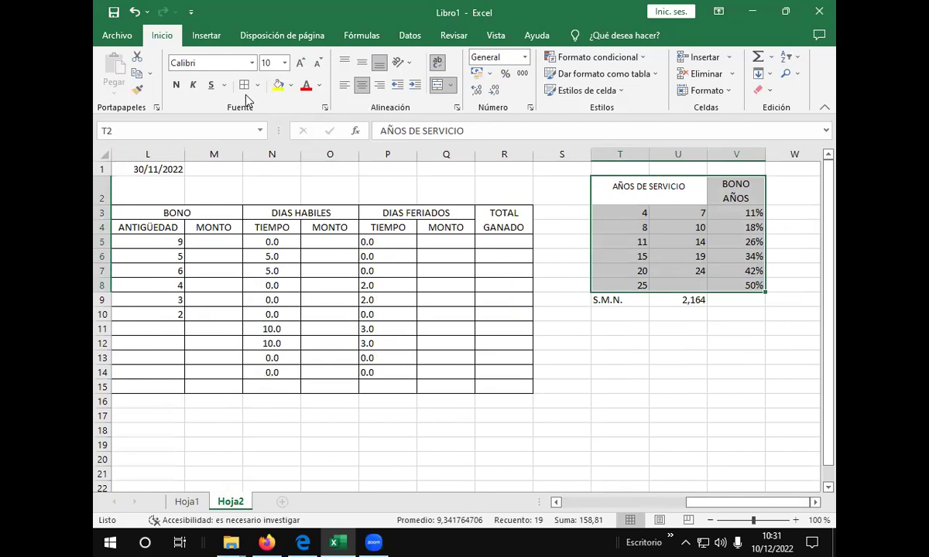
key(ctrl+1)
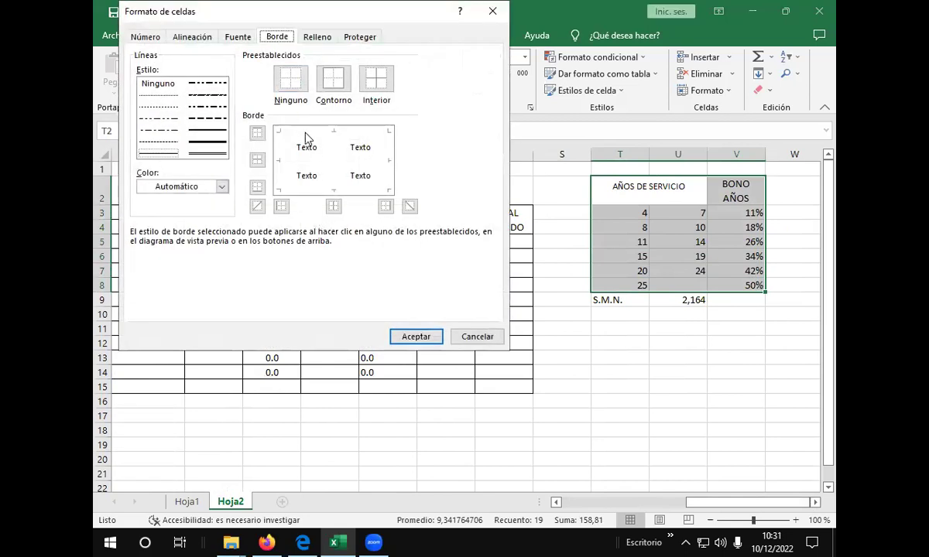
click(257, 133)
click(257, 159)
click(257, 187)
click(281, 206)
click(333, 206)
click(385, 206)
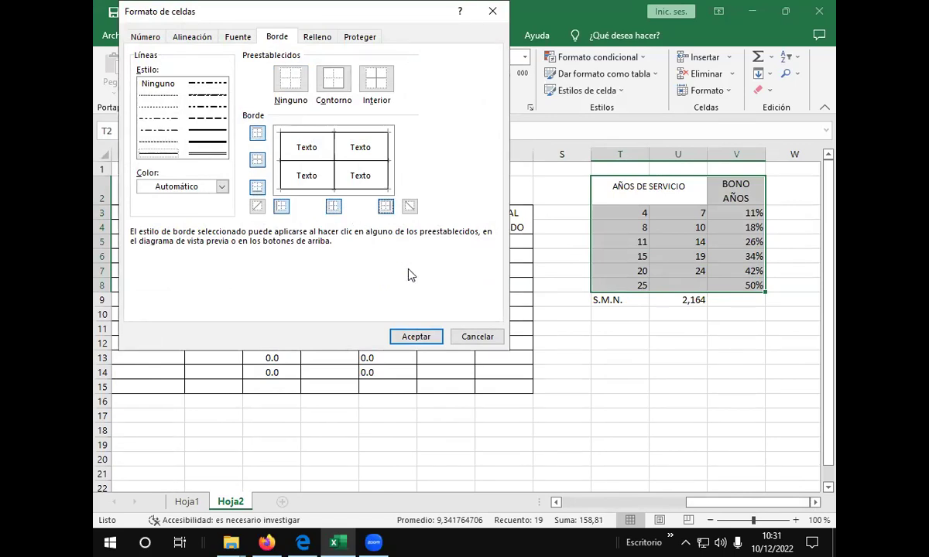
click(431, 341)
Select the empty row T4:V4 above the first bonus bracket
click(778, 313)
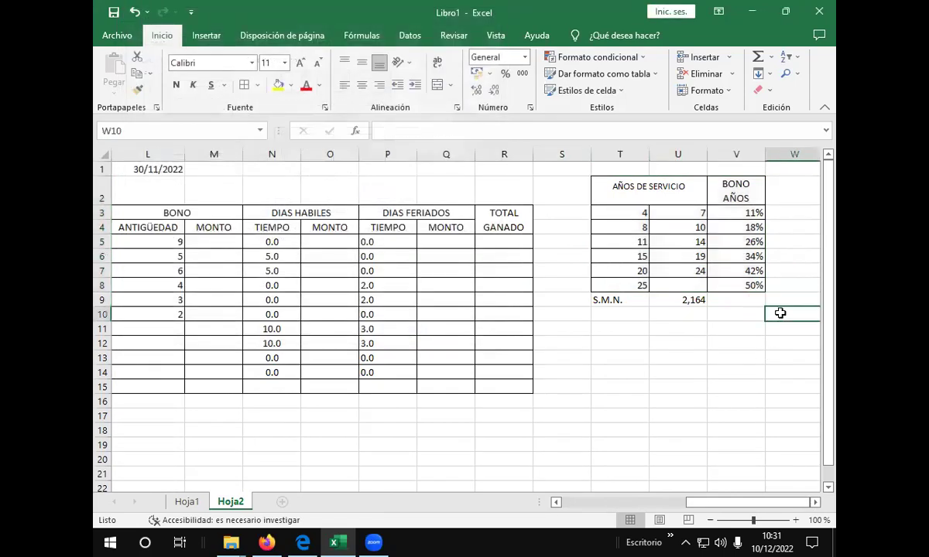
drag(619, 182, 732, 326)
click(633, 216)
drag(618, 216, 715, 197)
click(628, 230)
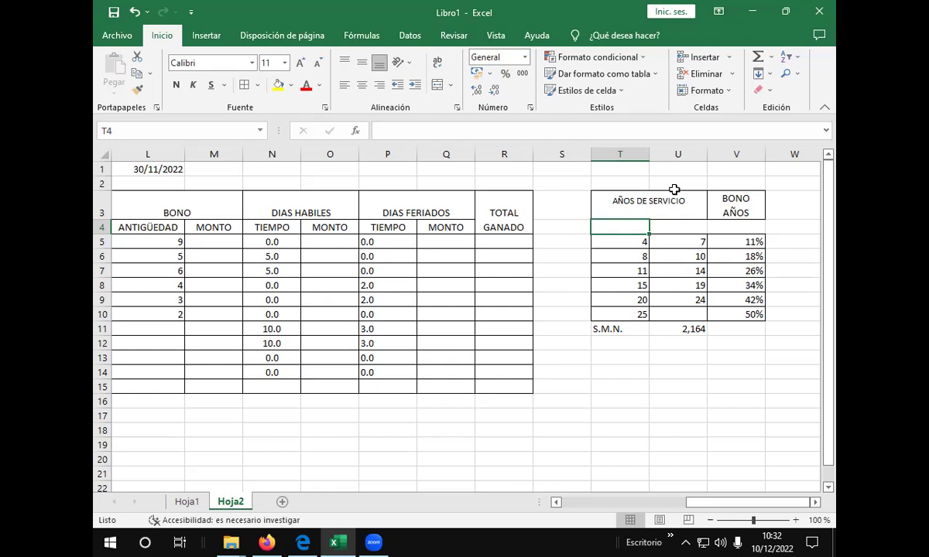
Enter a 0 to 1 year bracket with a 0% bonus in T4:V4
text(0)
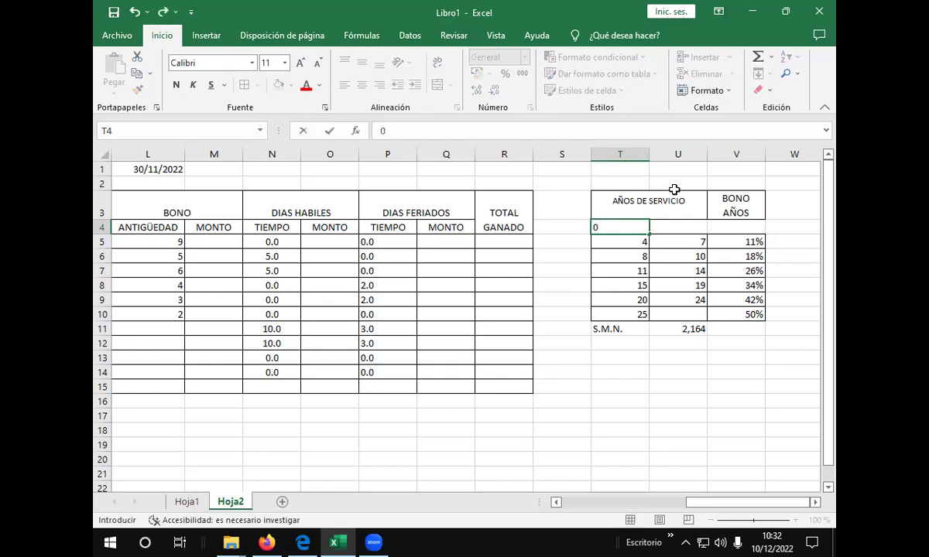
click(693, 224)
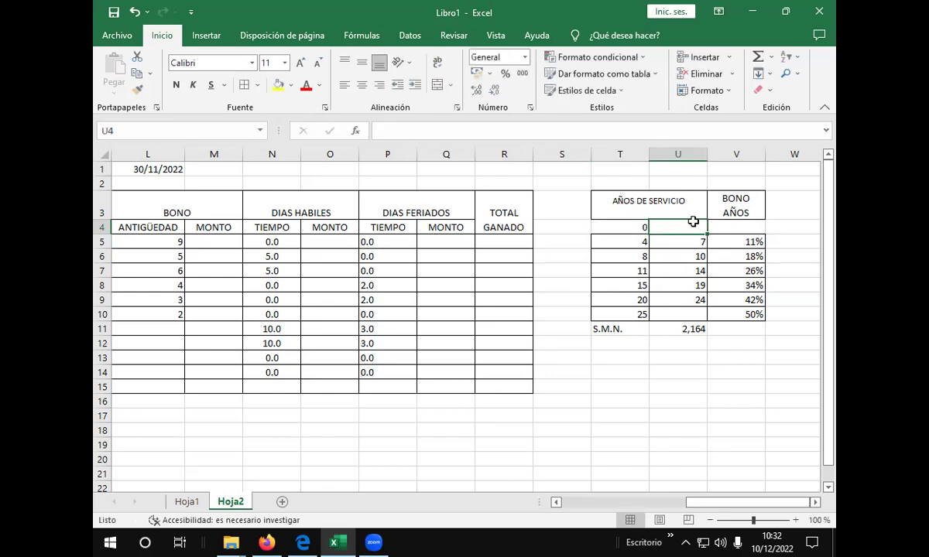
text(1)
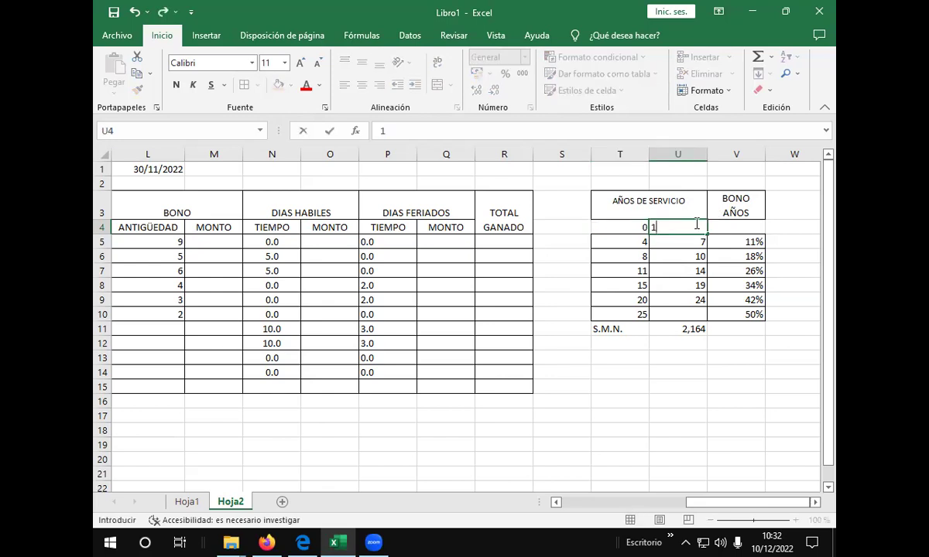
click(741, 228)
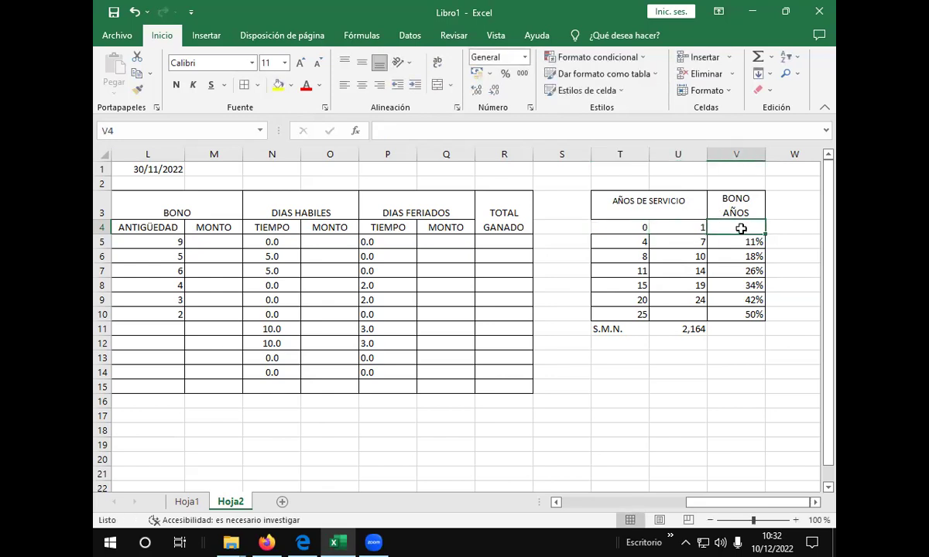
text(0%)
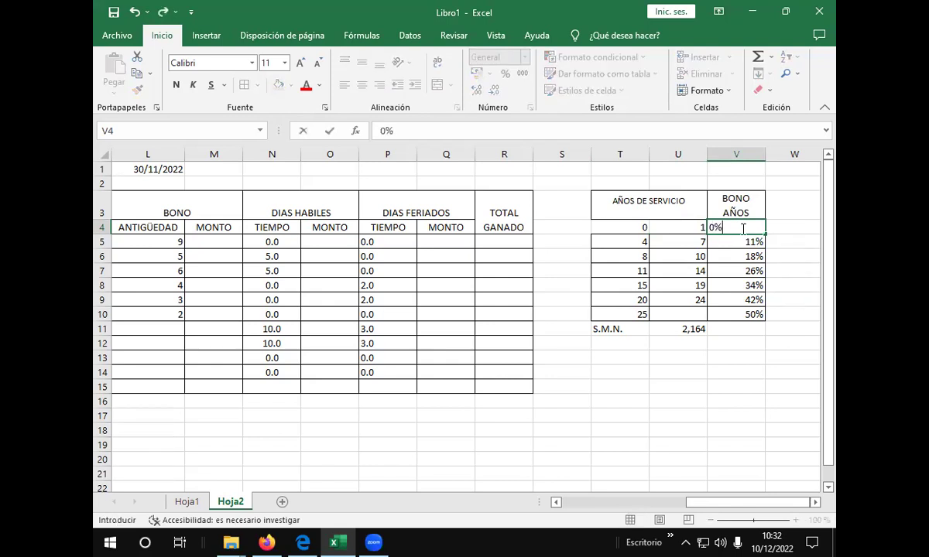
key(Return)
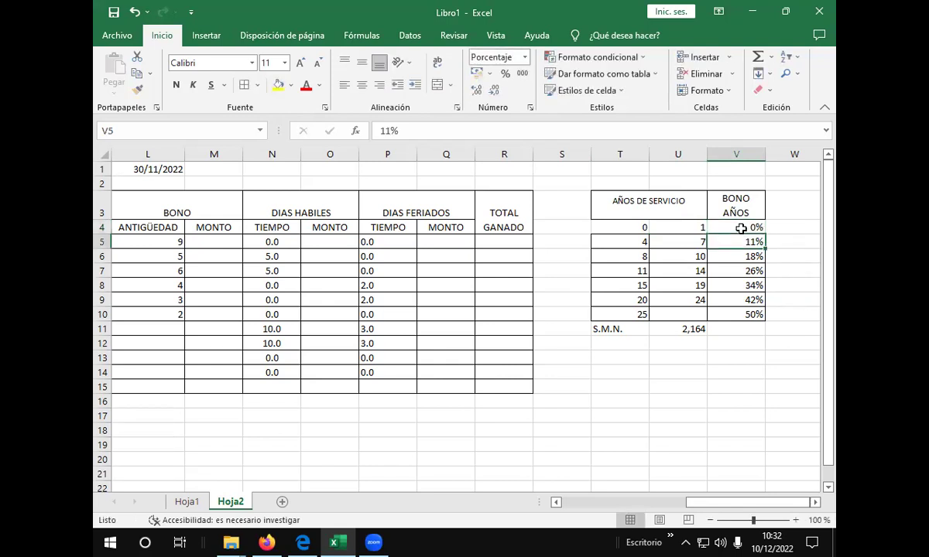
click(620, 238)
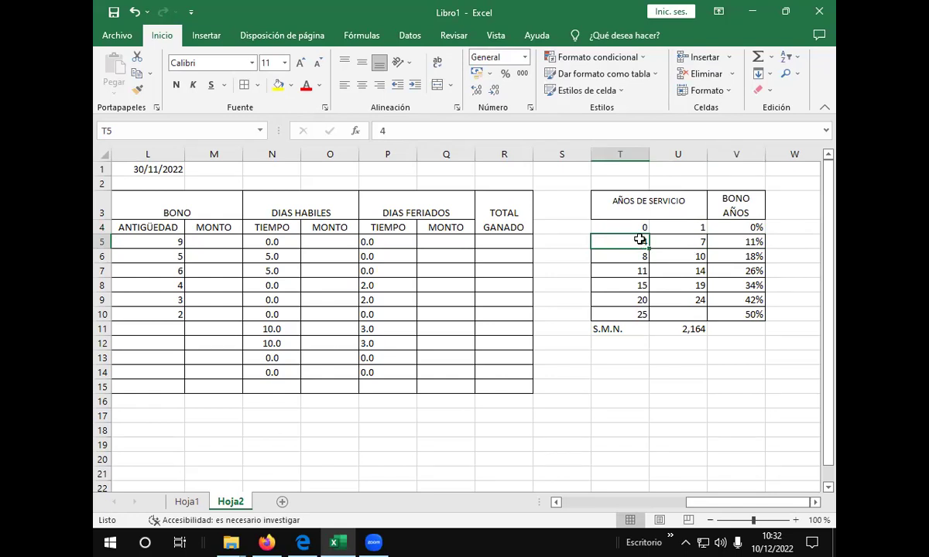
Shift the bonus brackets T5:V11 down one row to free row 5
right_click(639, 240)
click(615, 237)
drag(644, 241, 725, 349)
click(628, 240)
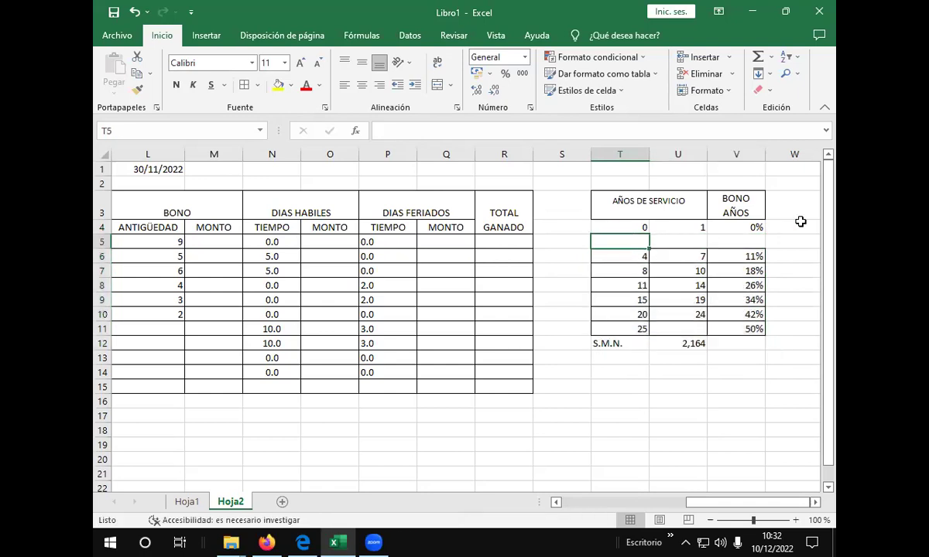
key(Down)
key(Right)
key(Left)
key(Right)
key(Up)
key(Left)
Fill row 5 with the 2 to 4 year bracket at a 5% bonus
text(2)
key(Tab)
text(4)
key(Tab)
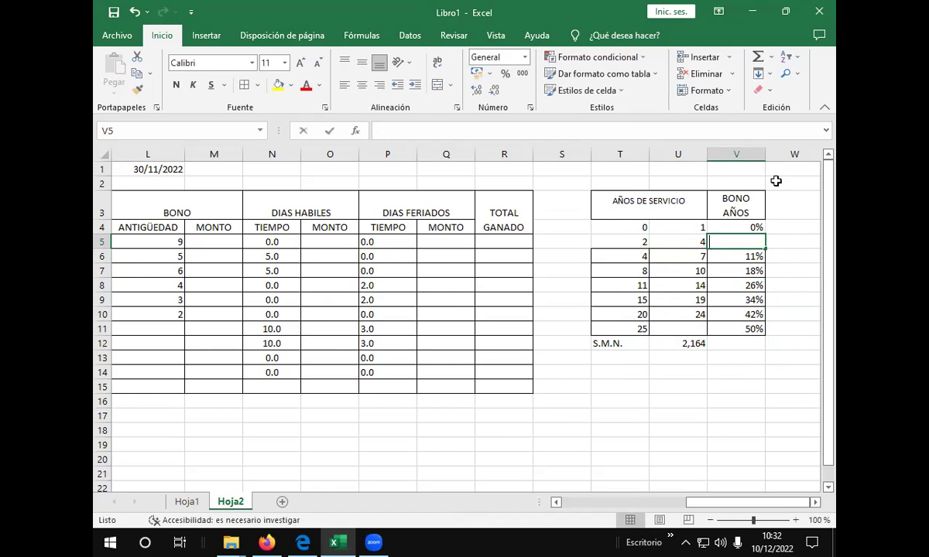
text(5$)
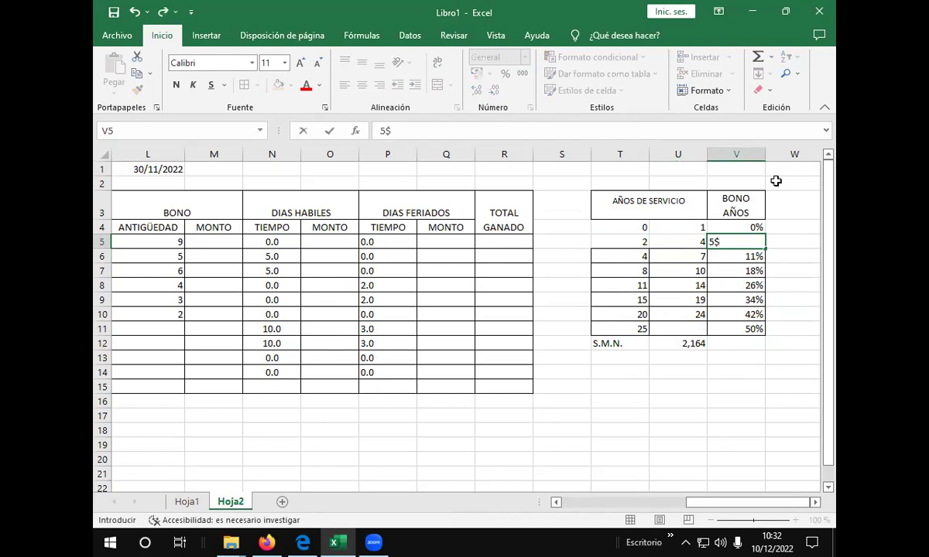
key(BackSpace)
text(%)
key(Return)
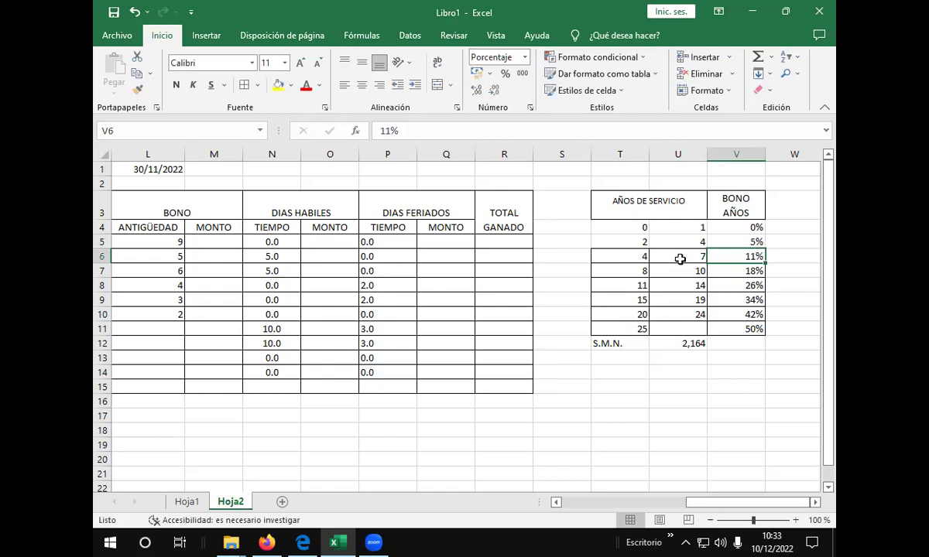
click(628, 256)
double_click(628, 256)
double_click(691, 256)
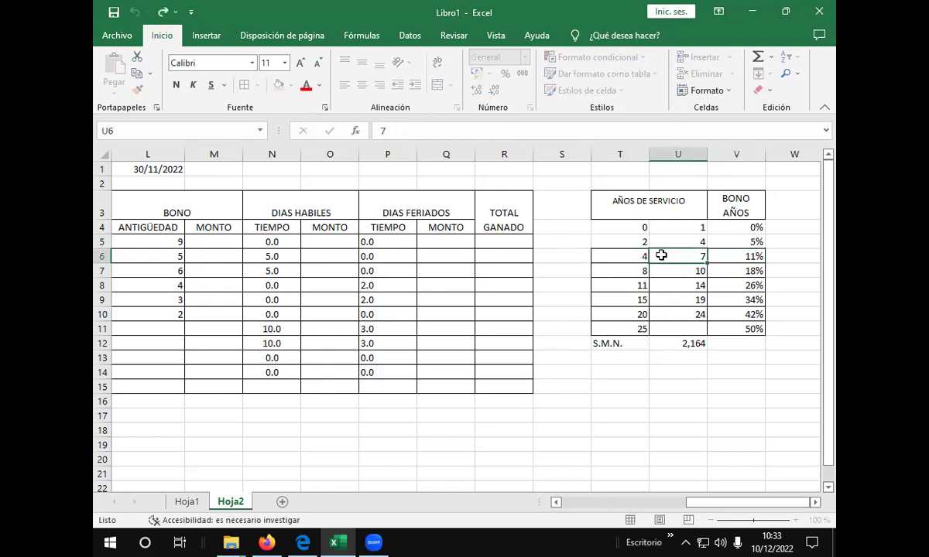
click(634, 254)
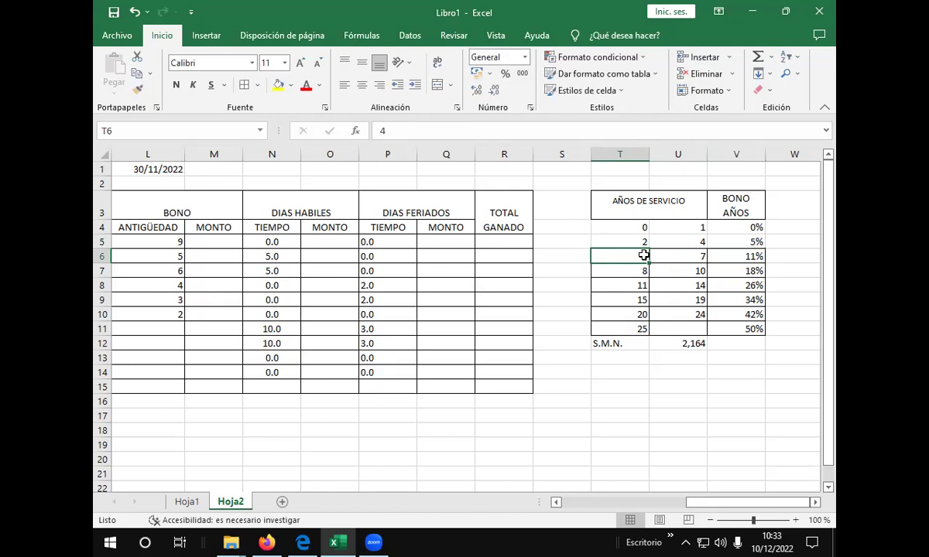
double_click(643, 254)
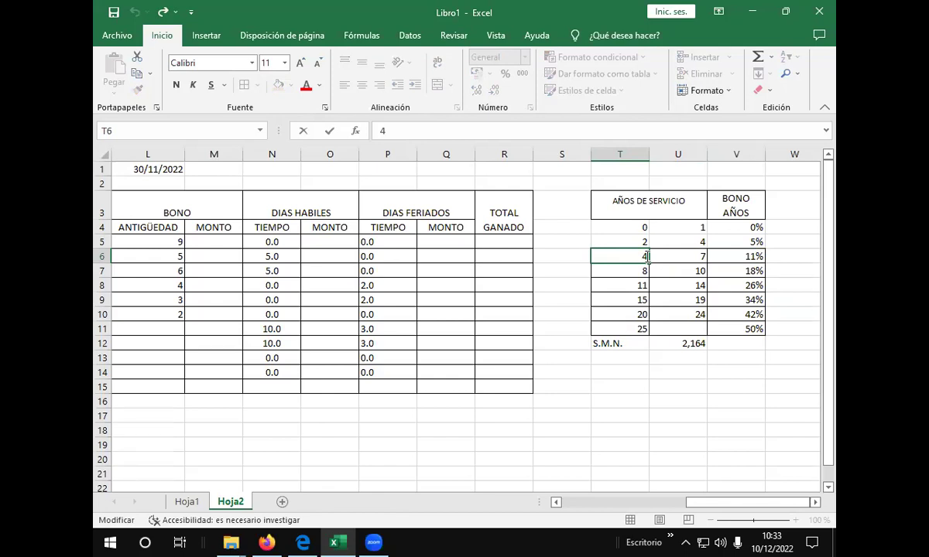
key(BackSpace)
text(5)
click(793, 270)
click(744, 261)
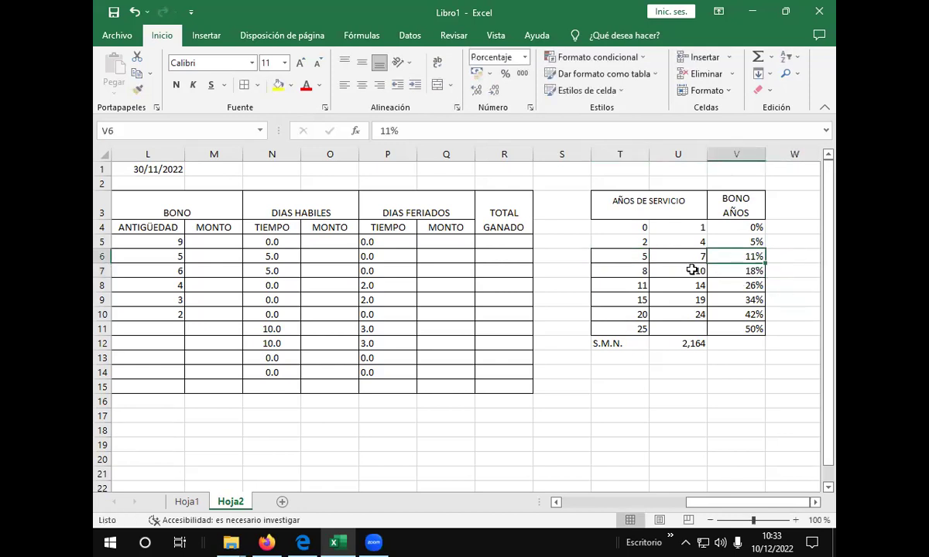
click(623, 227)
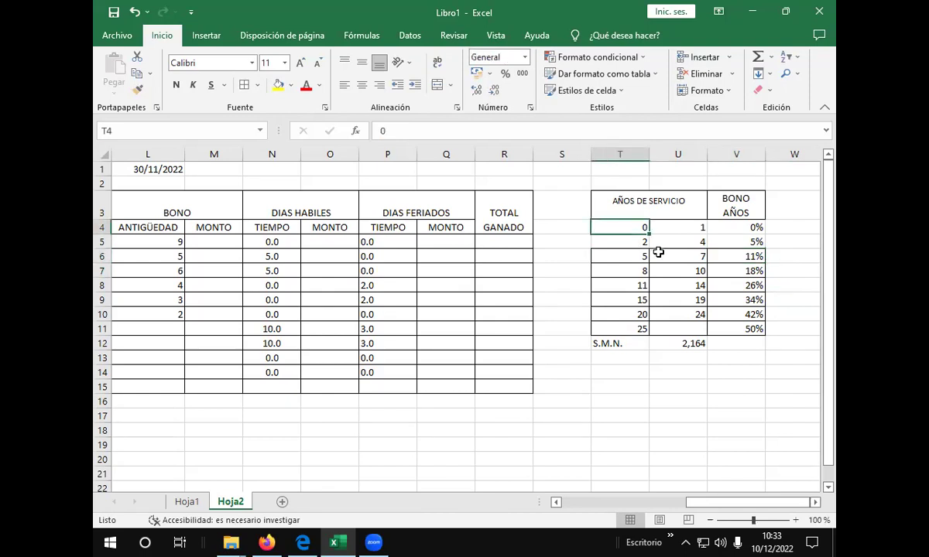
click(631, 271)
click(664, 271)
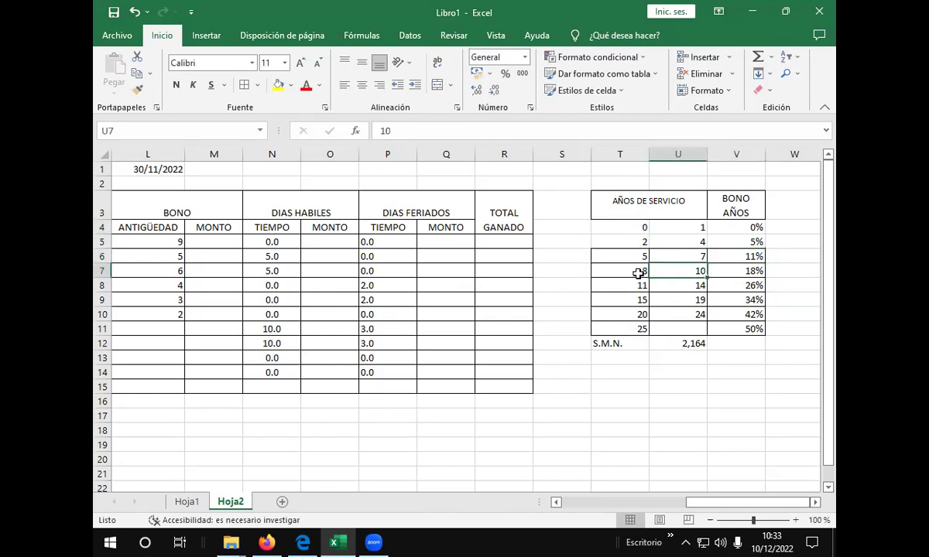
click(727, 272)
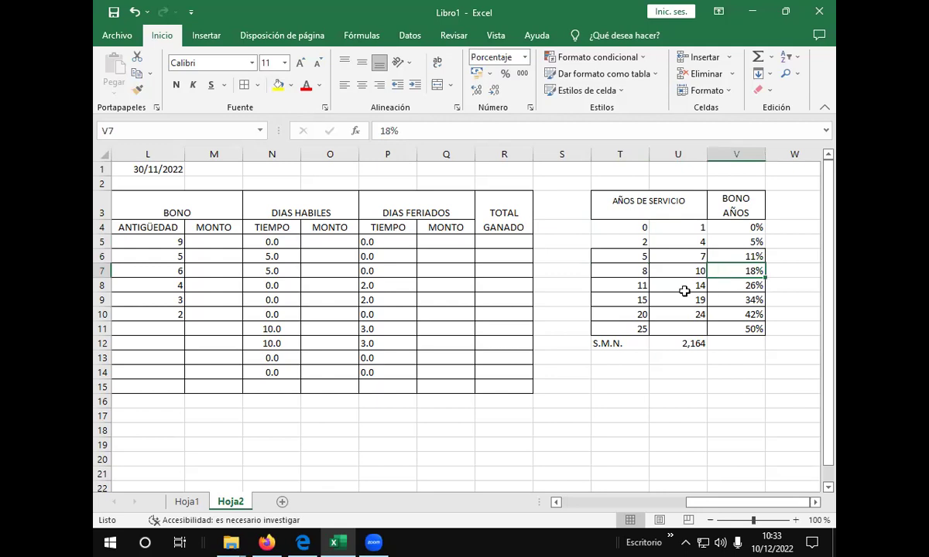
click(639, 287)
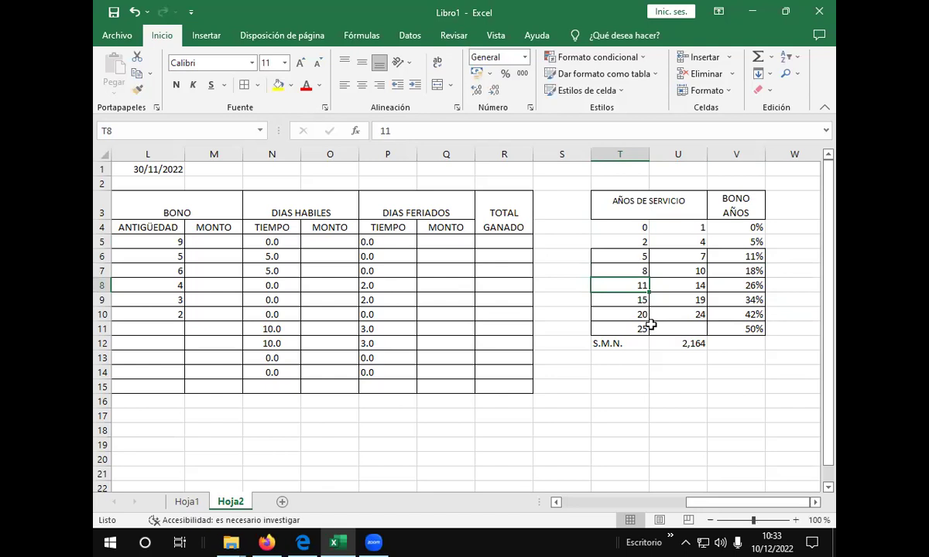
click(661, 346)
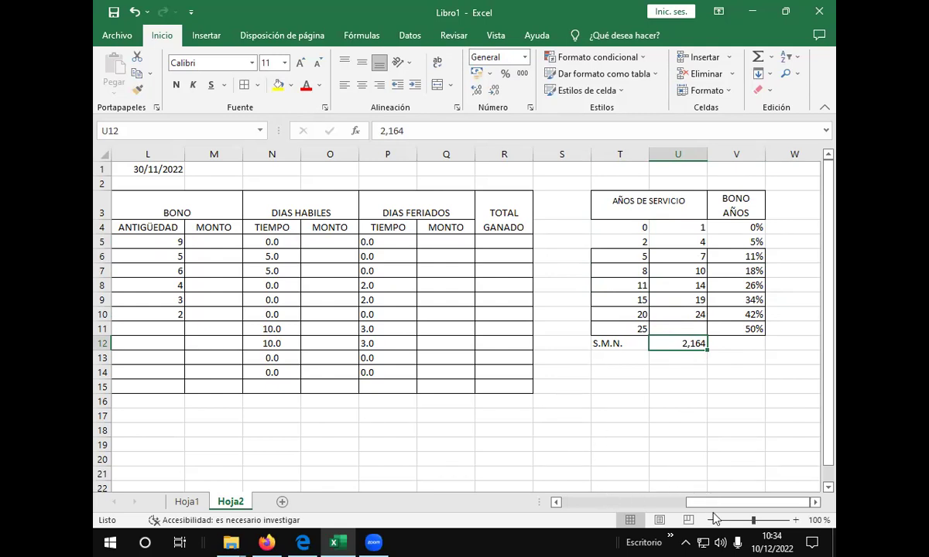
drag(711, 503, 678, 502)
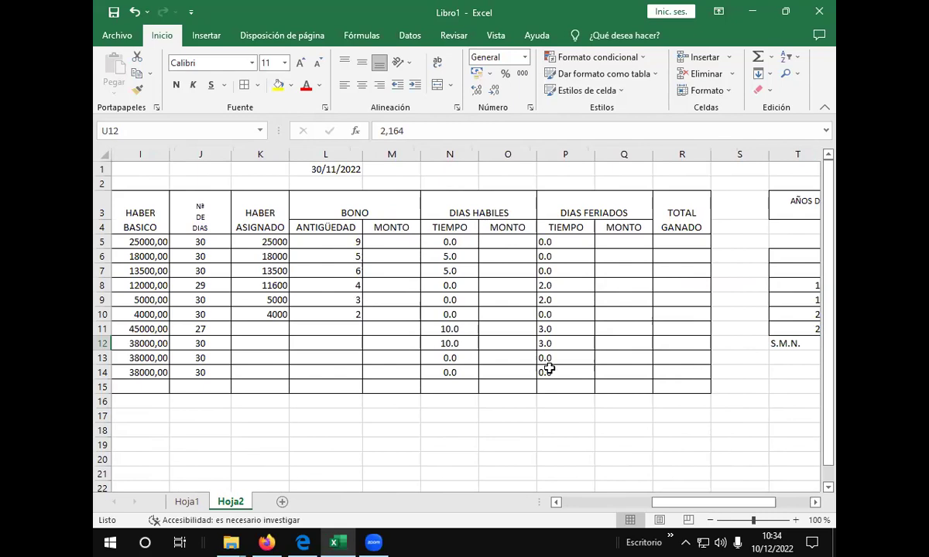
drag(701, 503, 749, 501)
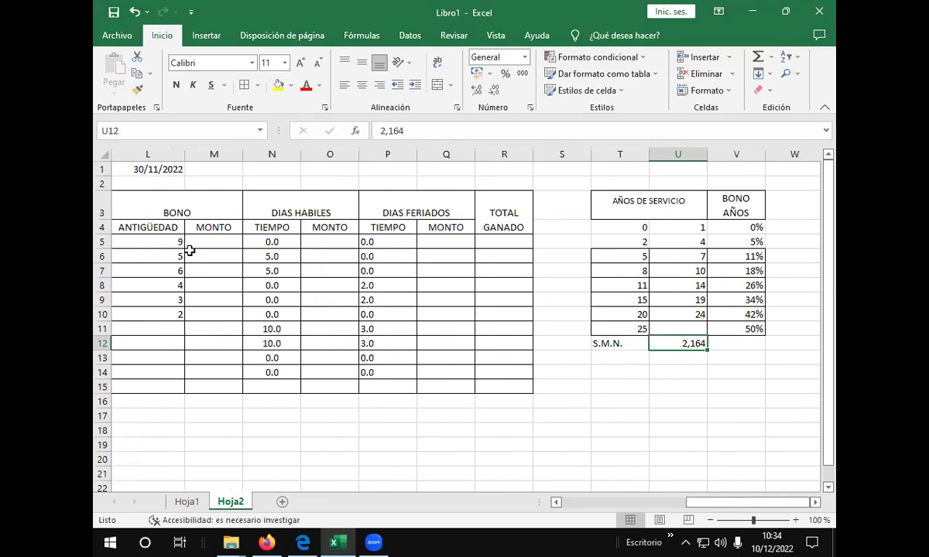
Review the seniority formula in L5, then start rewriting the S.M.N. value in U12
click(153, 243)
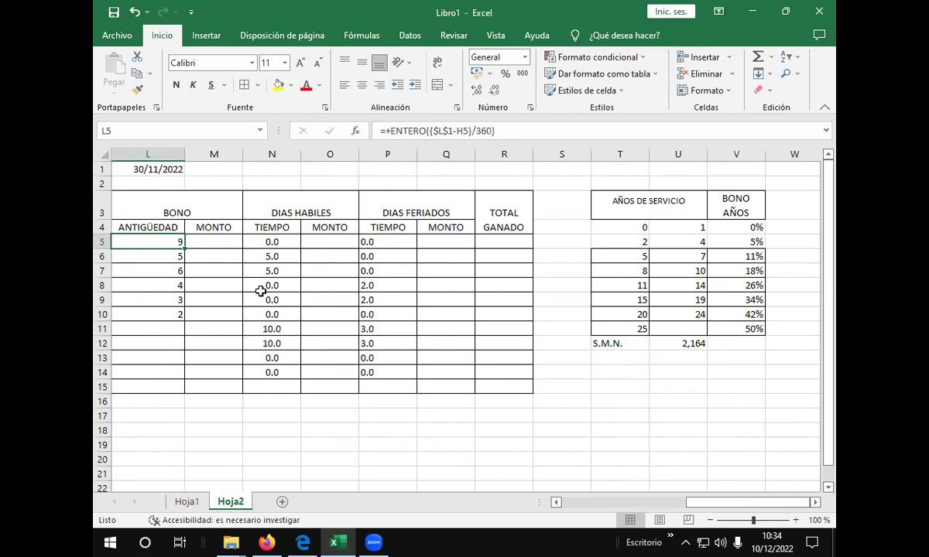
click(697, 343)
double_click(696, 342)
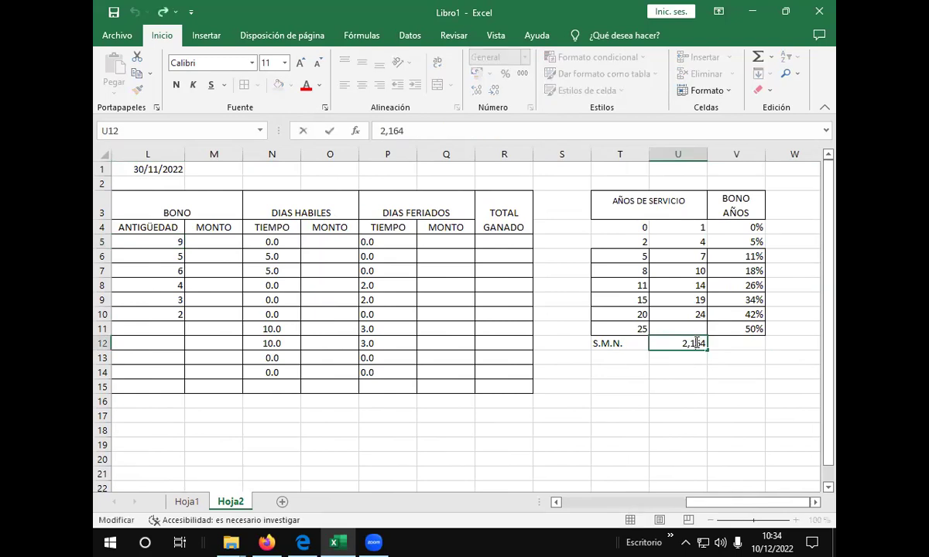
key(Delete)
key(BackSpace)
key(BackSpace)
text(2,250)
key(ctrl+Return)
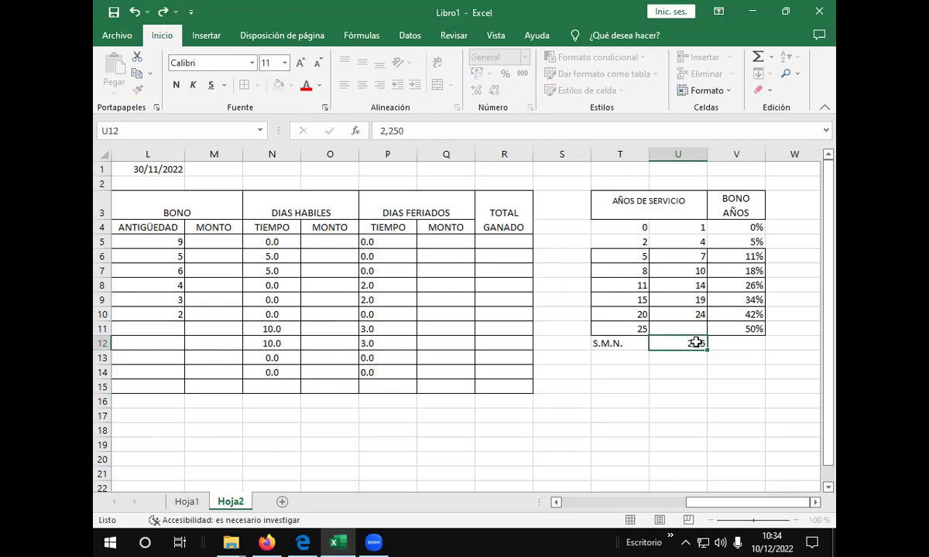
key(Return)
Correct the S.M.N. value in U12 so it reads 2250
click(694, 343)
double_click(701, 343)
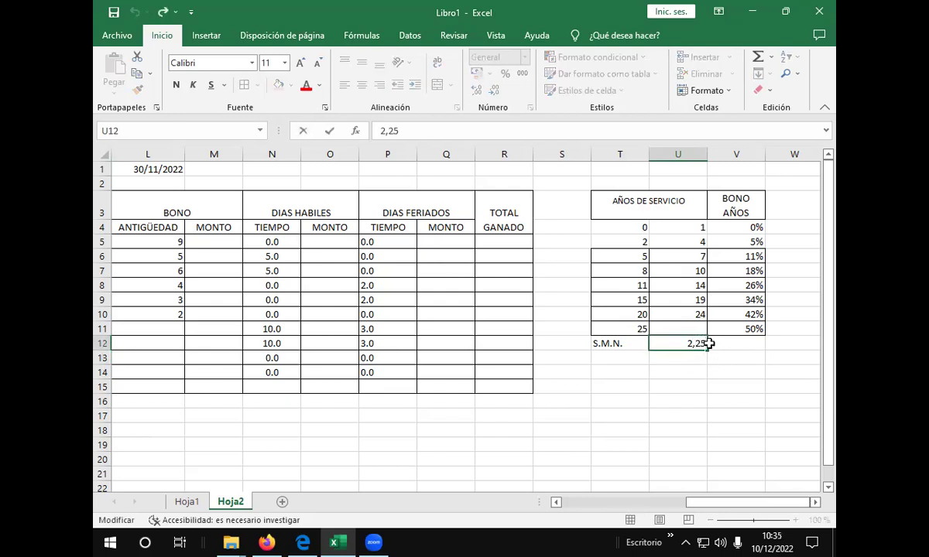
text(0)
key(Return)
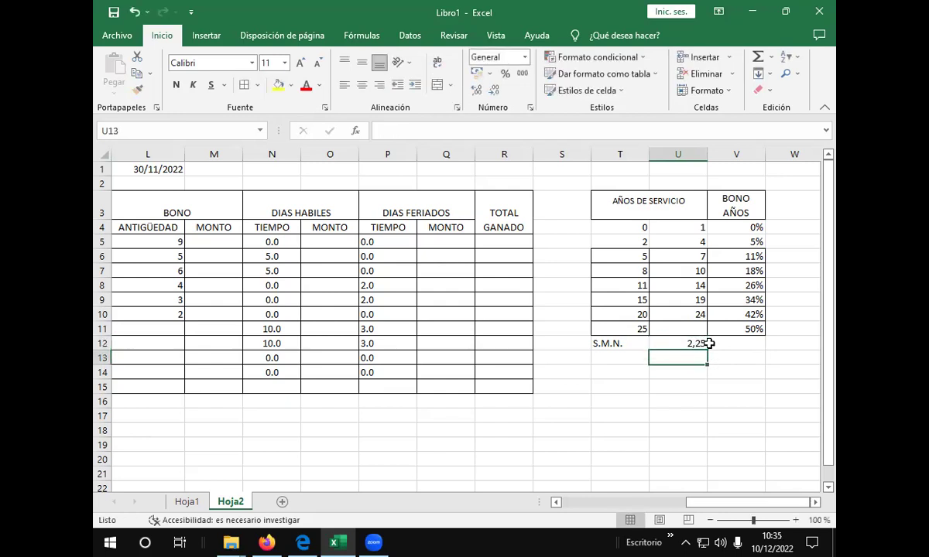
double_click(707, 343)
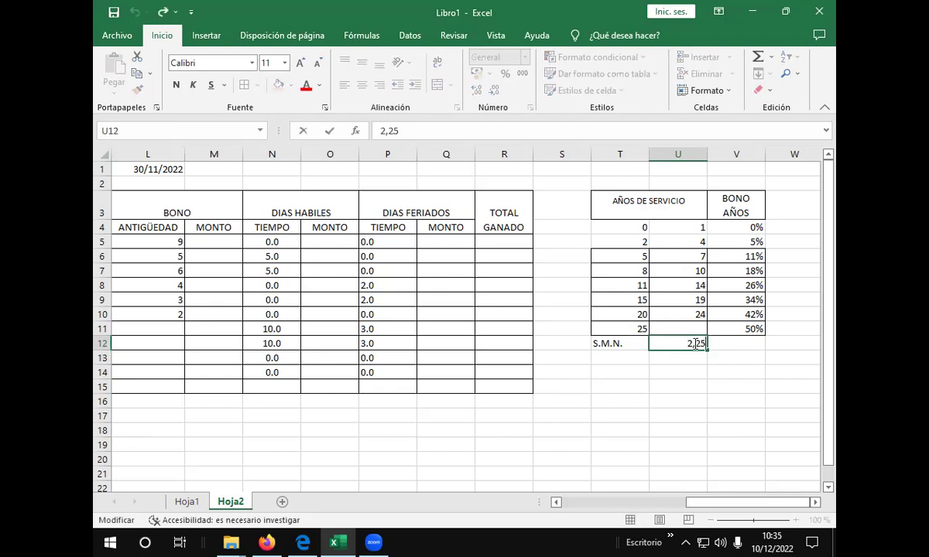
key(BackSpace)
key(BackSpace)
key(BackSpace)
key(BackSpace)
text(2250)
key(Return)
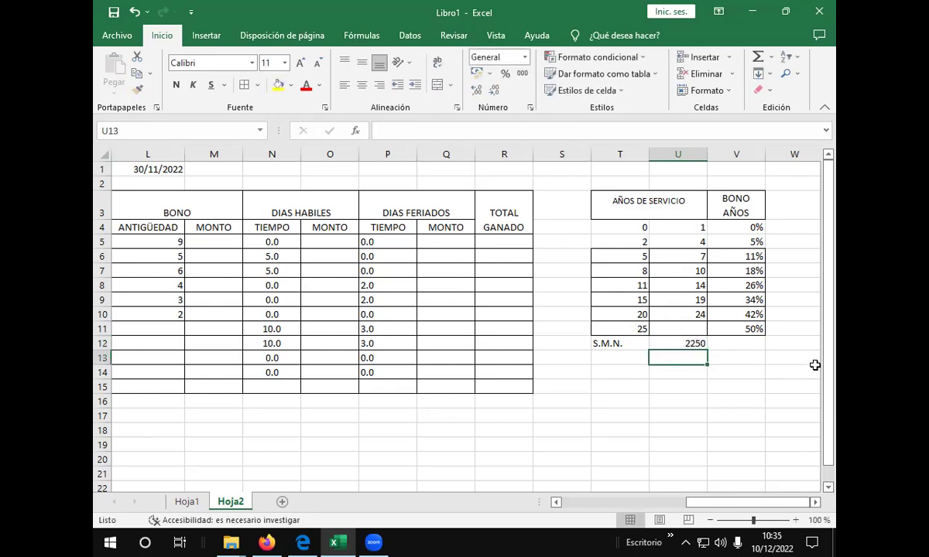
click(741, 346)
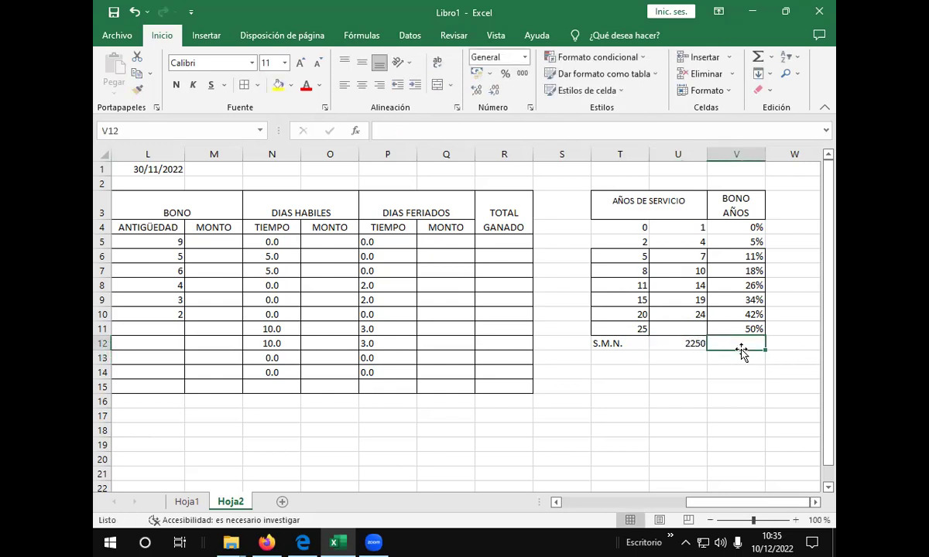
click(700, 360)
click(699, 346)
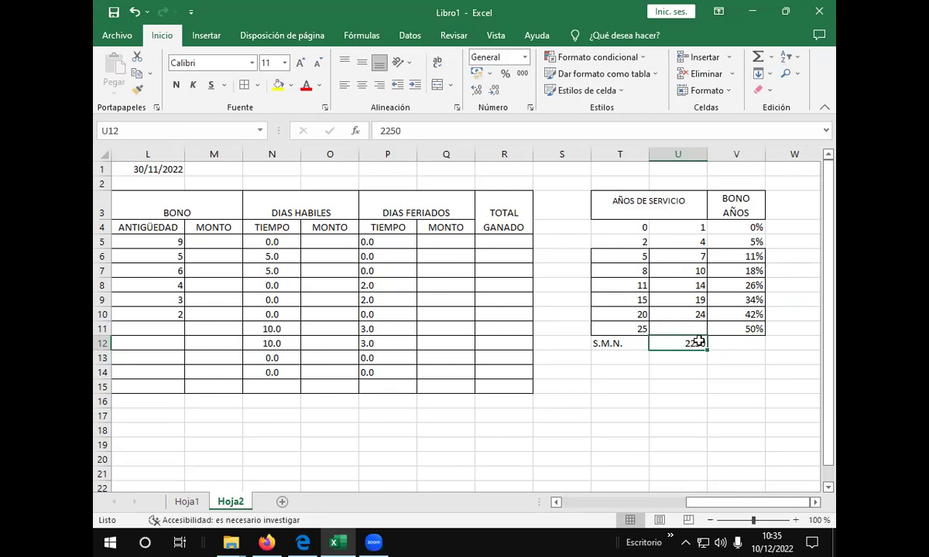
right_click(699, 341)
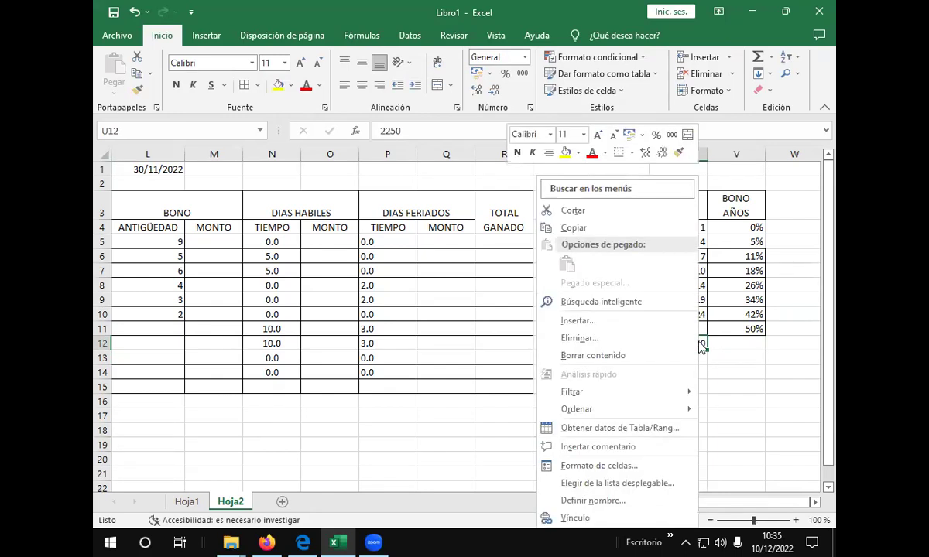
click(691, 472)
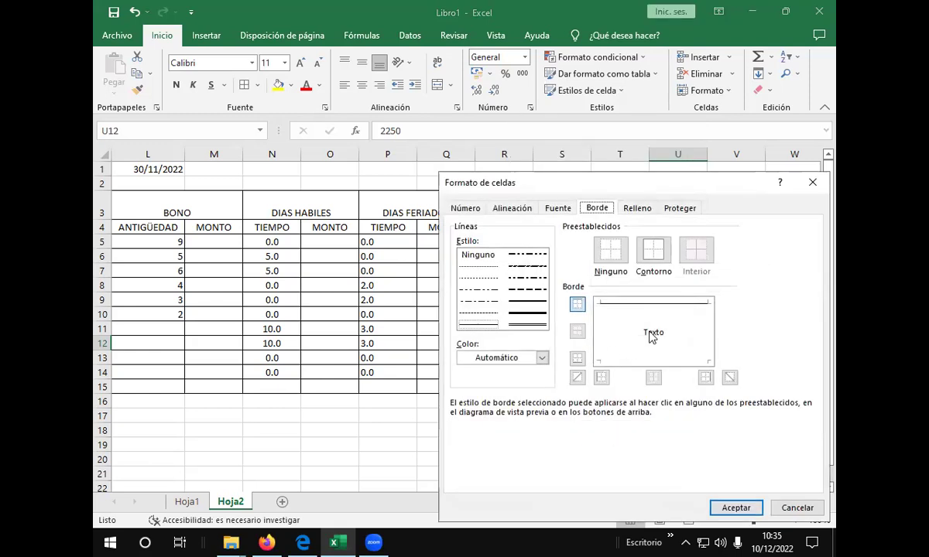
click(810, 183)
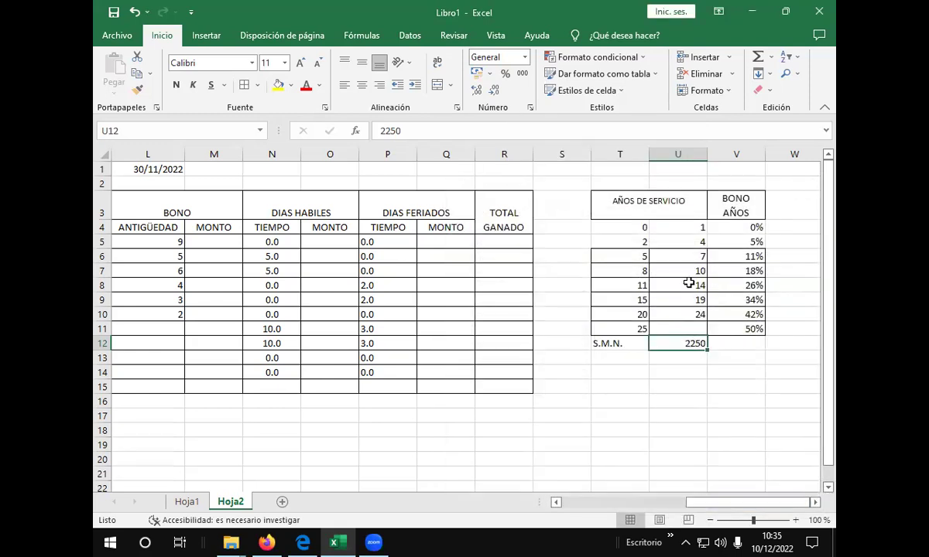
click(641, 242)
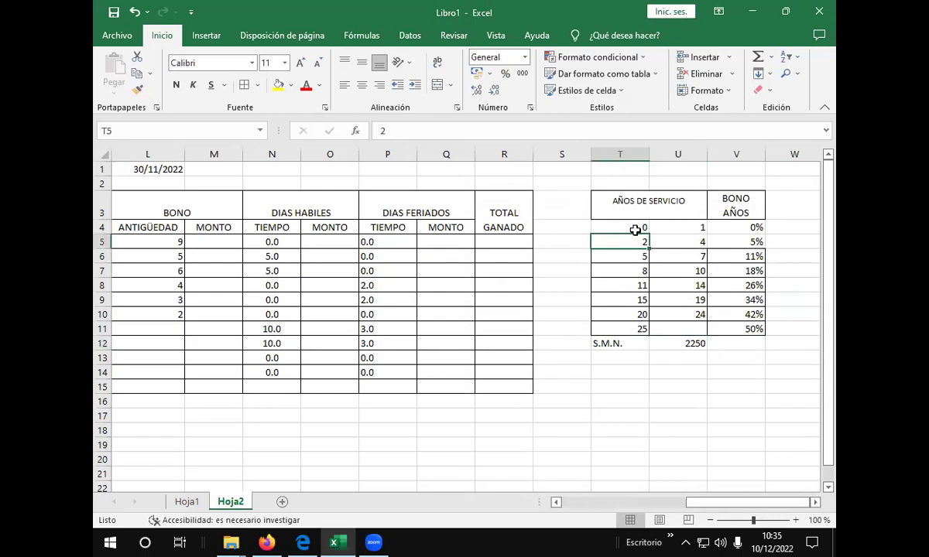
drag(635, 230, 711, 236)
click(666, 354)
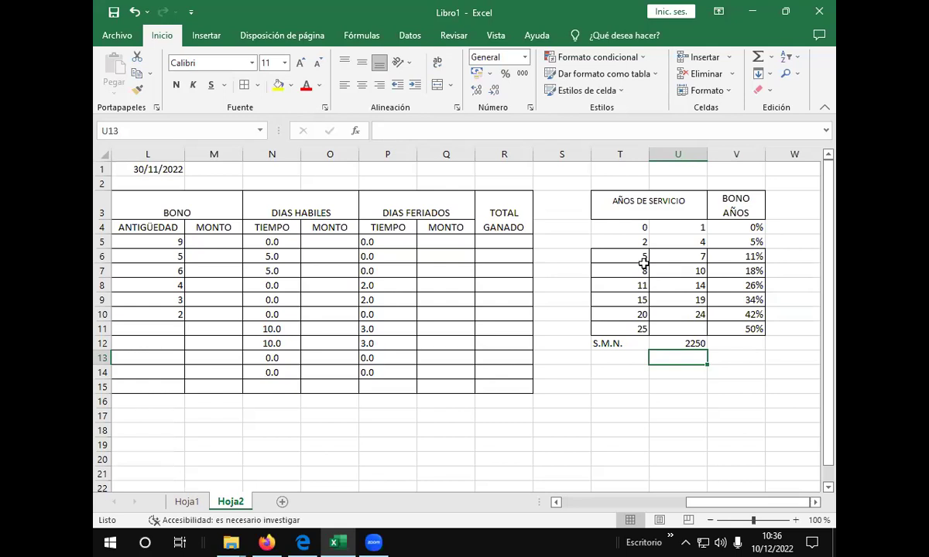
Add inner horizontal, left, inner vertical and right borders to bracket rows T4:V5
click(647, 229)
drag(648, 230, 723, 240)
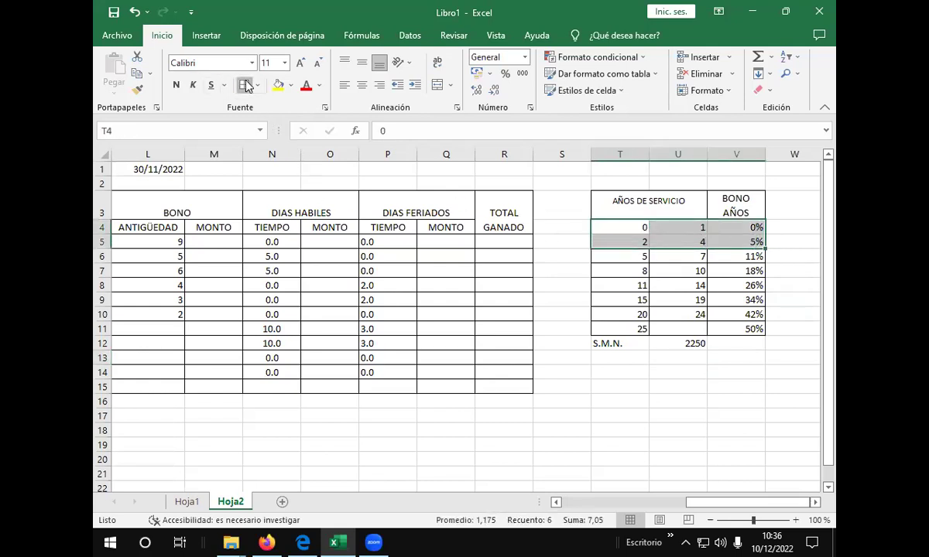
key(ctrl+1)
click(257, 159)
click(281, 206)
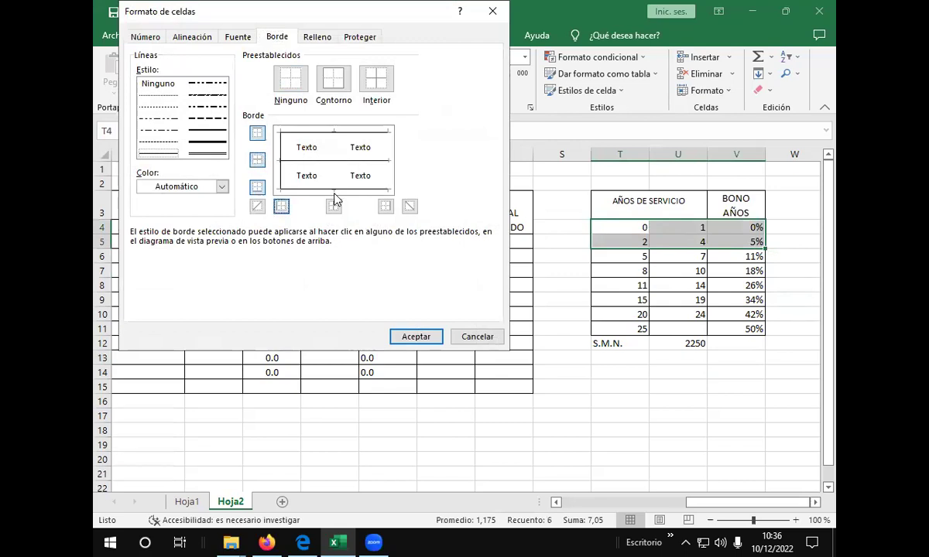
click(333, 207)
click(385, 207)
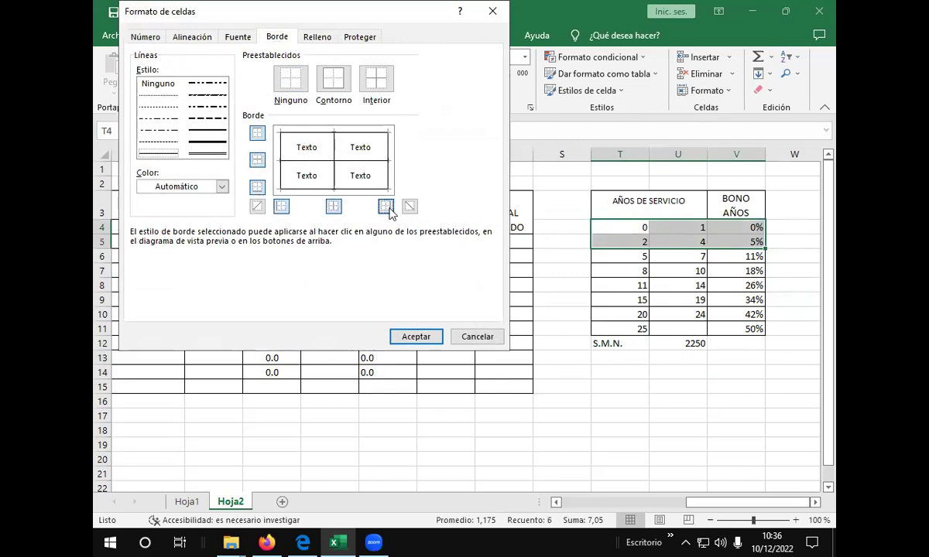
click(422, 340)
click(797, 301)
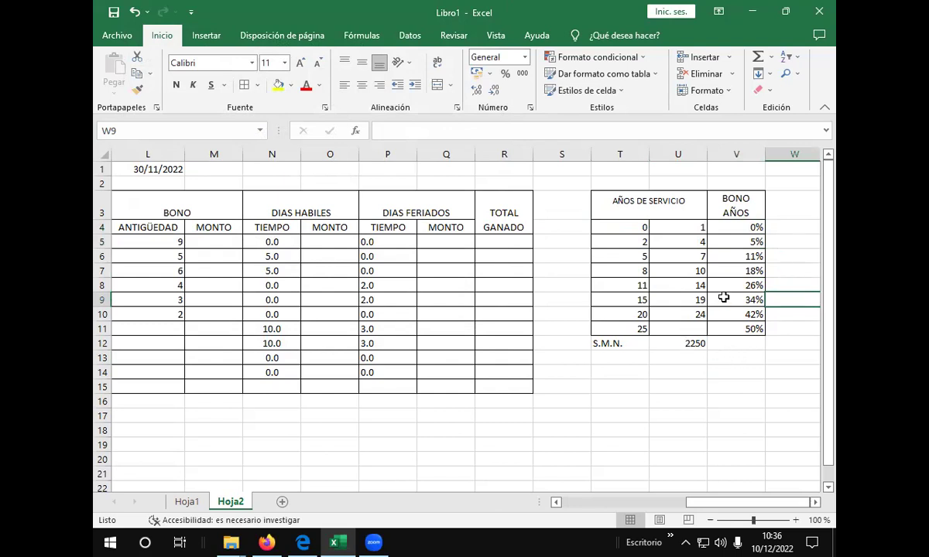
click(698, 342)
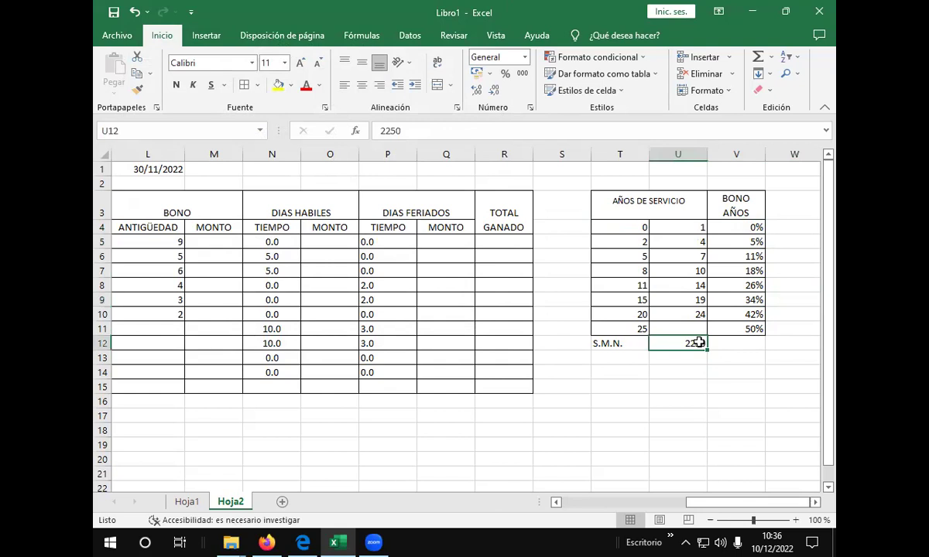
right_click(699, 343)
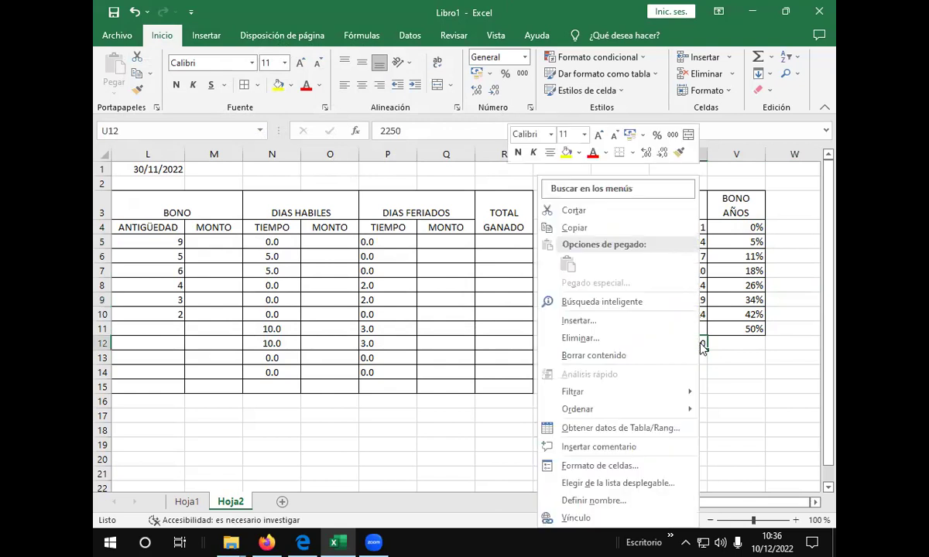
click(643, 469)
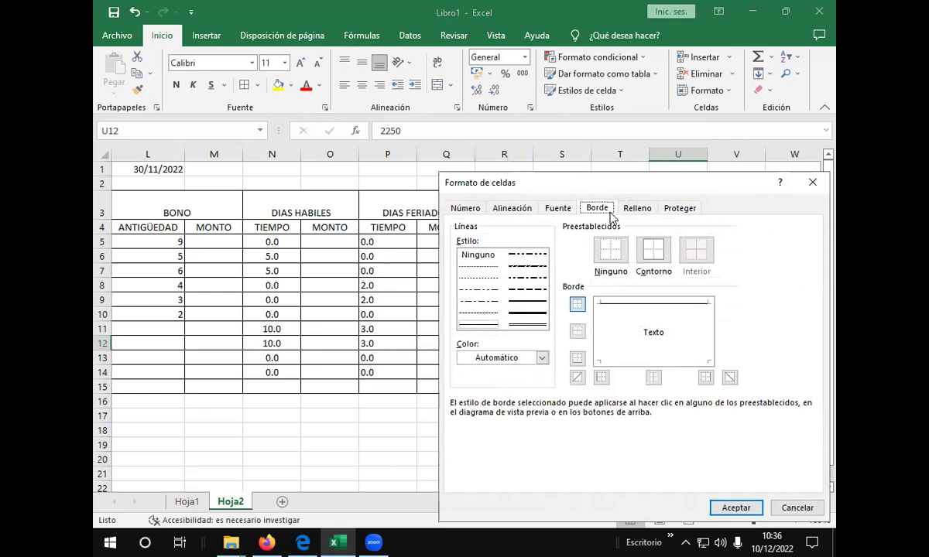
click(456, 208)
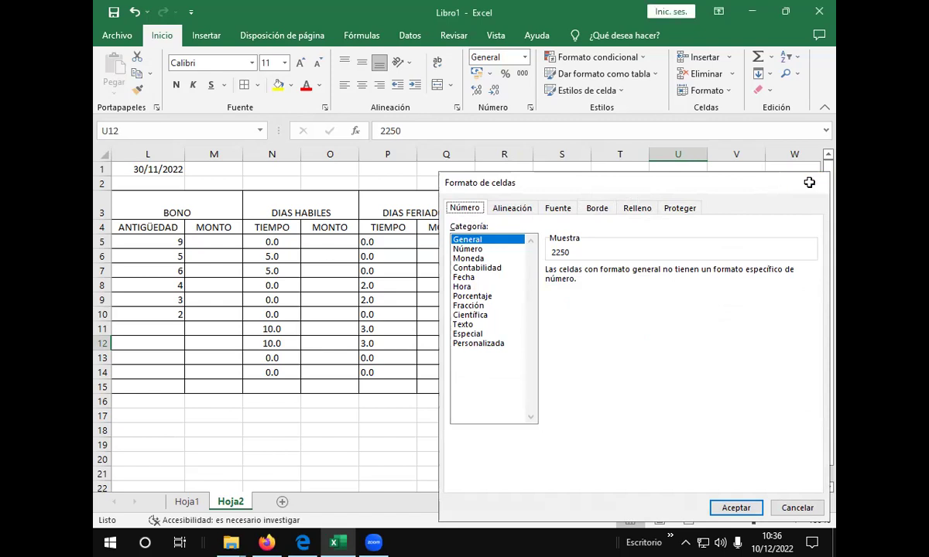
click(815, 182)
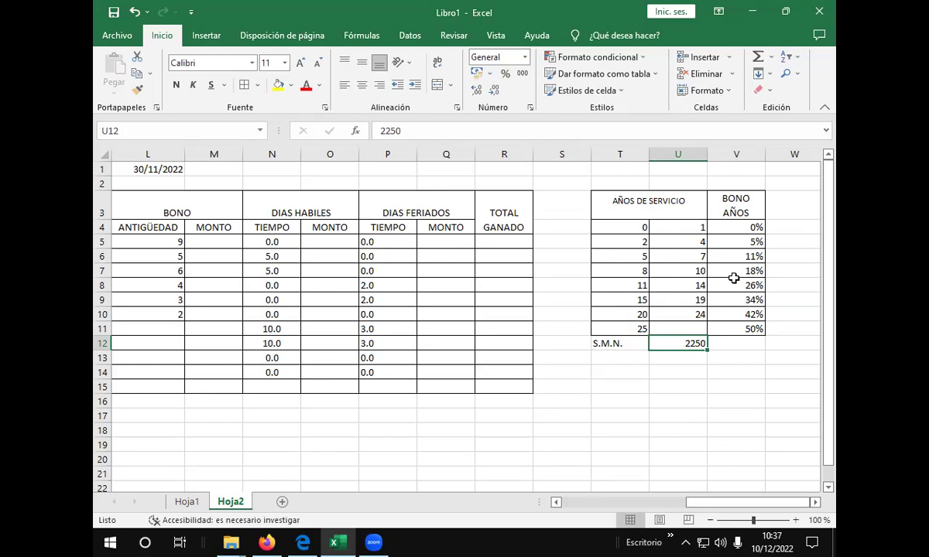
click(219, 242)
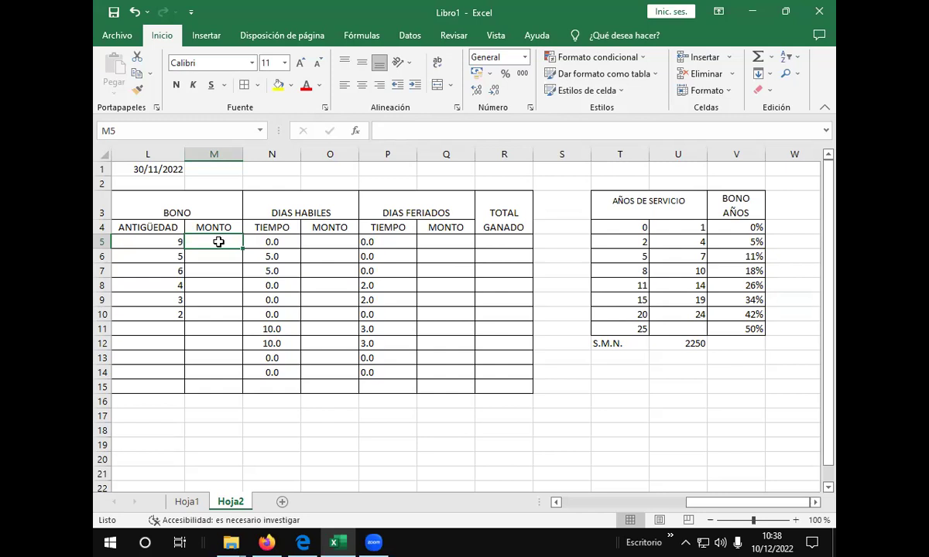
Start the M5 formula as +BUSCARV( using the function suggestions
text(+)
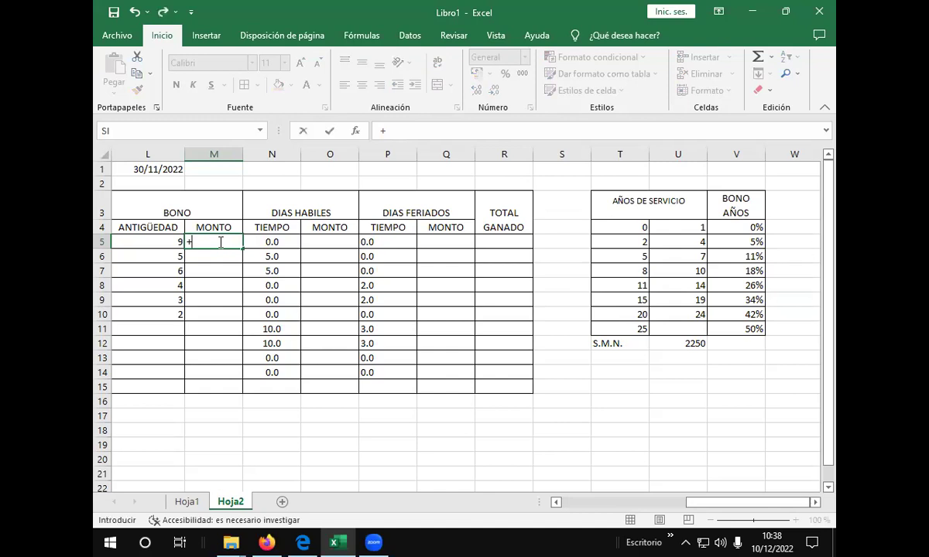
text(BU)
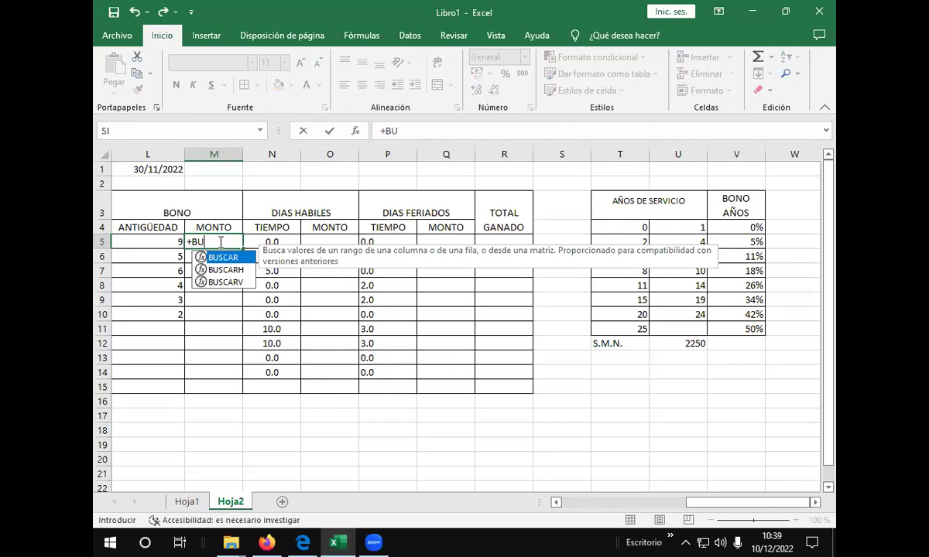
click(221, 281)
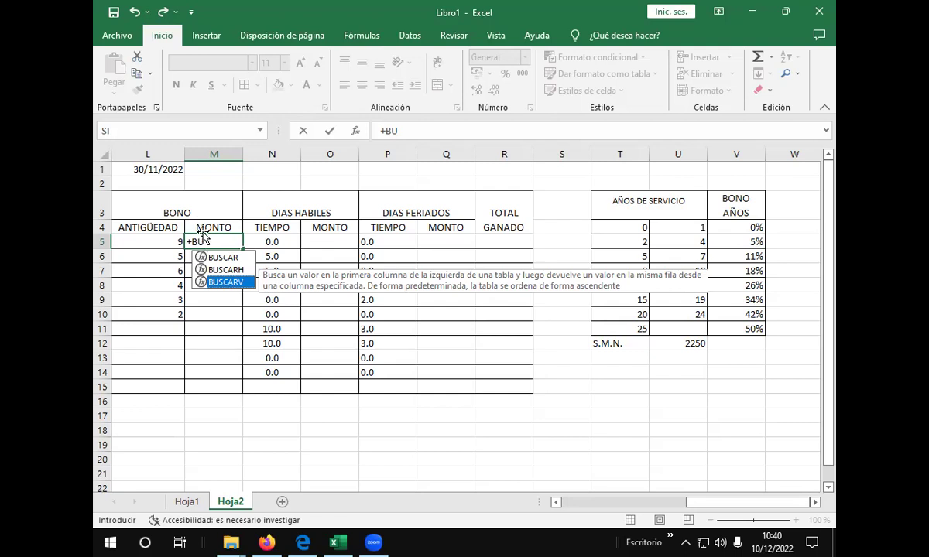
click(203, 243)
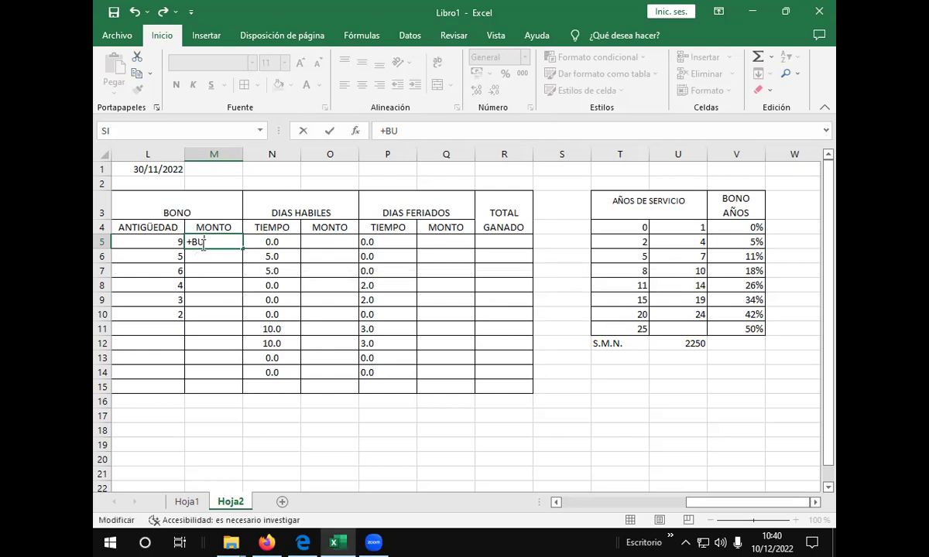
text(S)
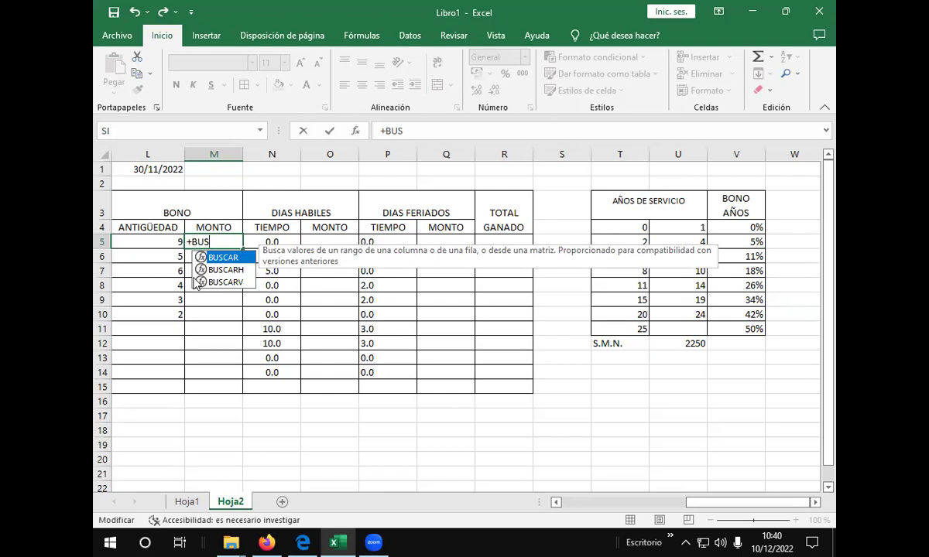
click(217, 283)
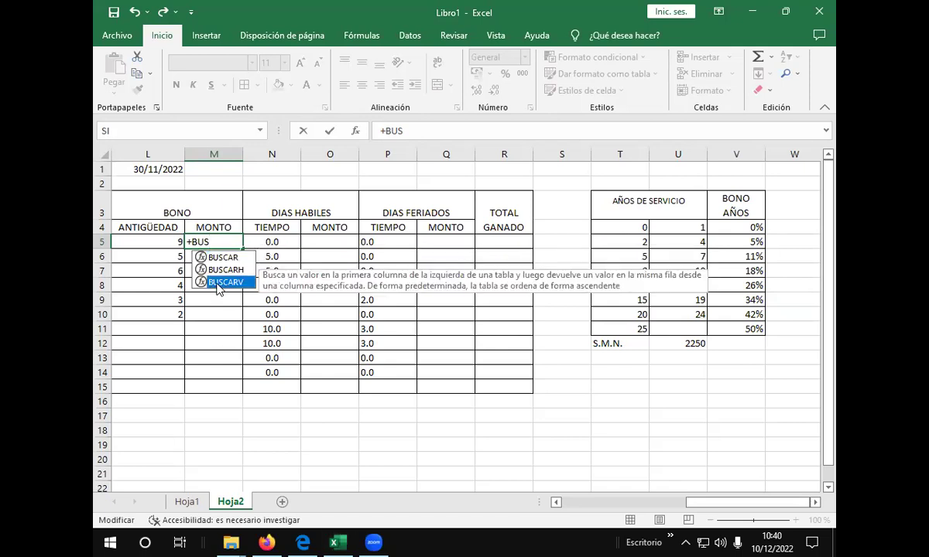
double_click(218, 283)
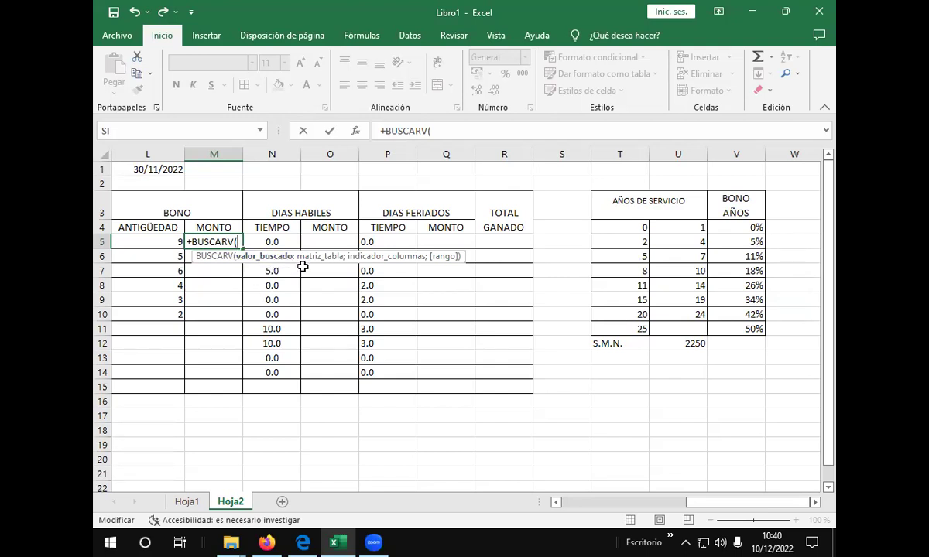
Add L5 as lookup value and absolute table range $T$4:$V$11 to BUSCARV
click(143, 243)
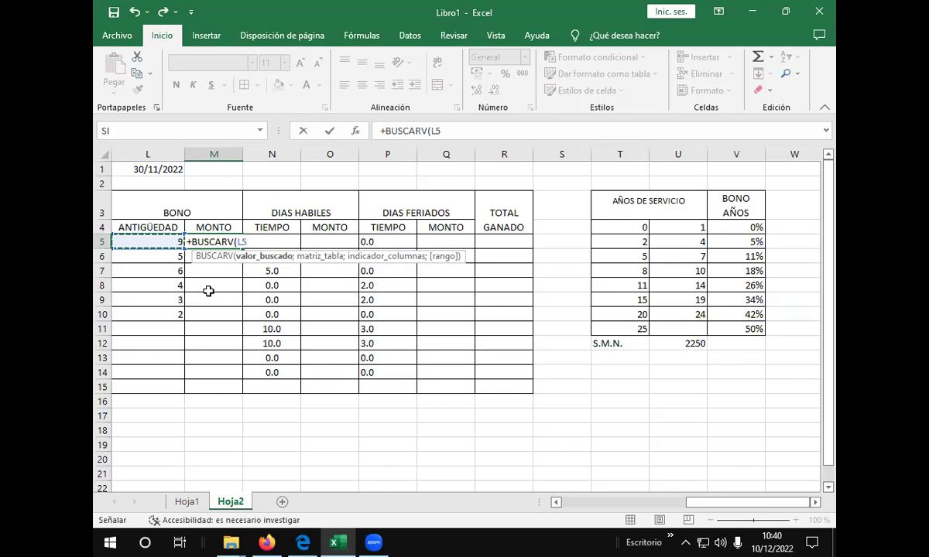
text(;)
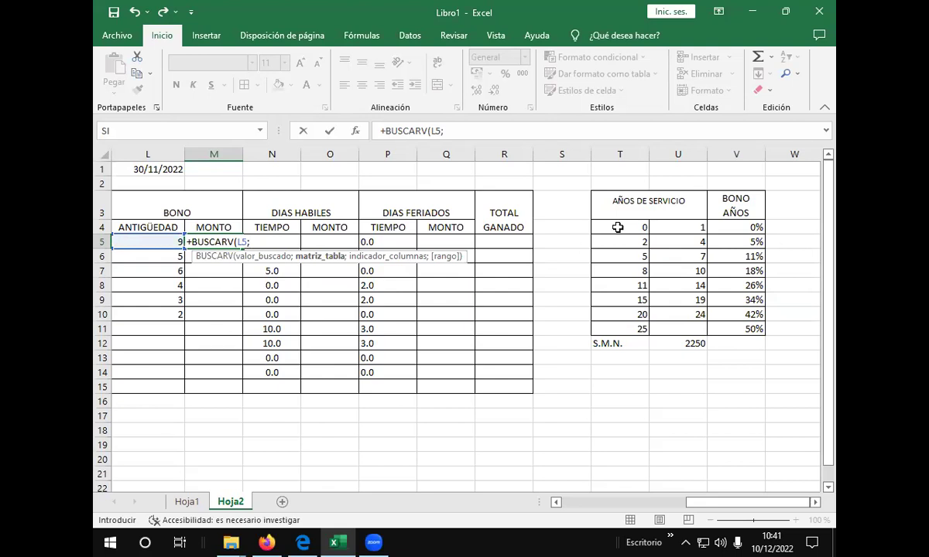
mouse_move(617, 226)
mouse_down()
mouse_move(631, 242)
mouse_move(631, 230)
mouse_up()
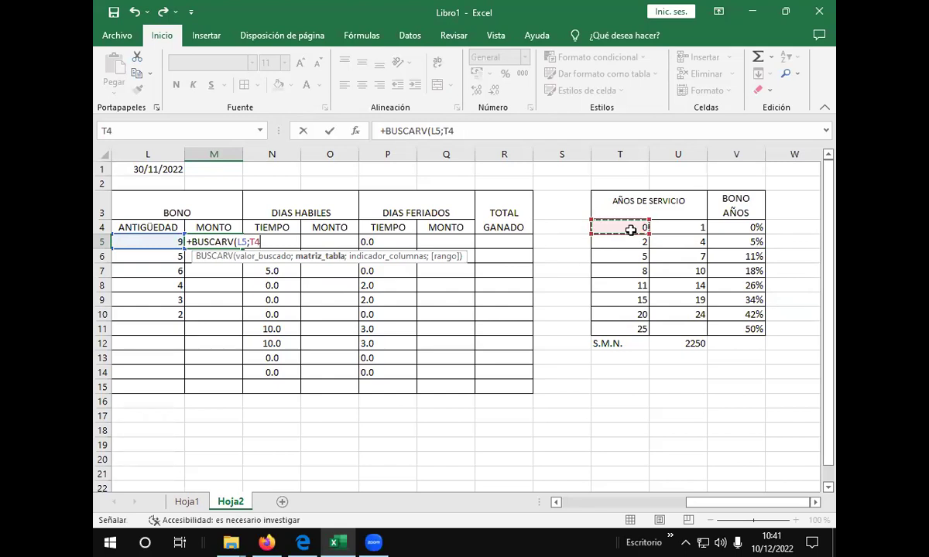
drag(634, 233, 755, 329)
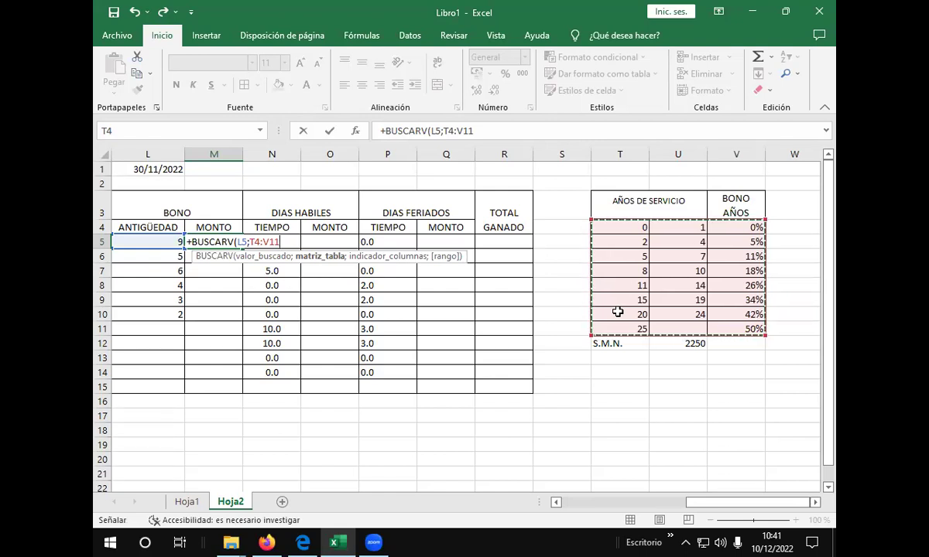
key(F4)
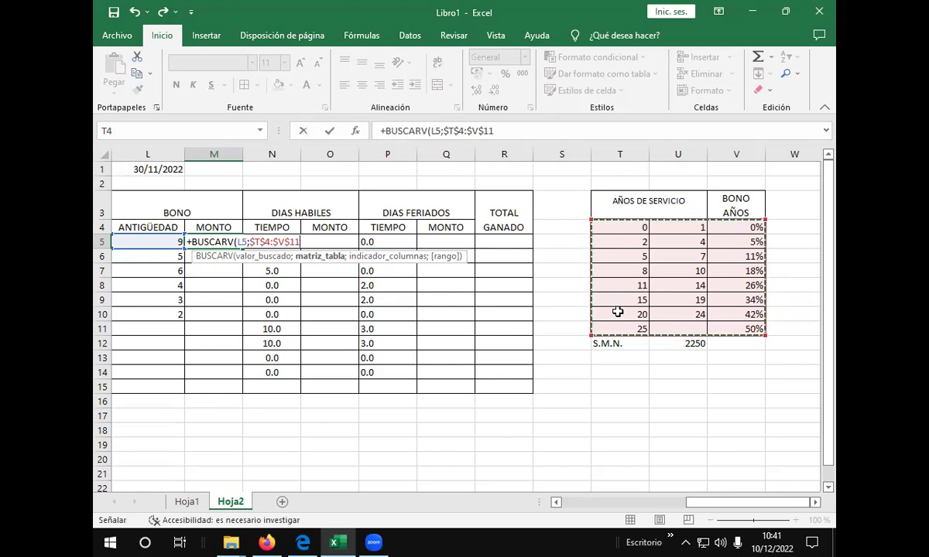
text(;)
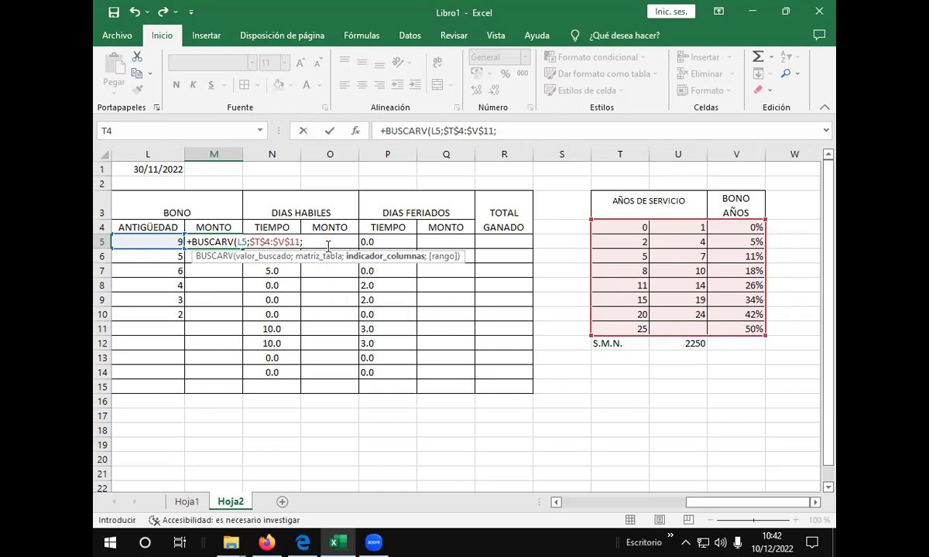
Add column index 3 and VERDADERO approximate match, then close the BUSCARV parenthesis
text(3;S8)
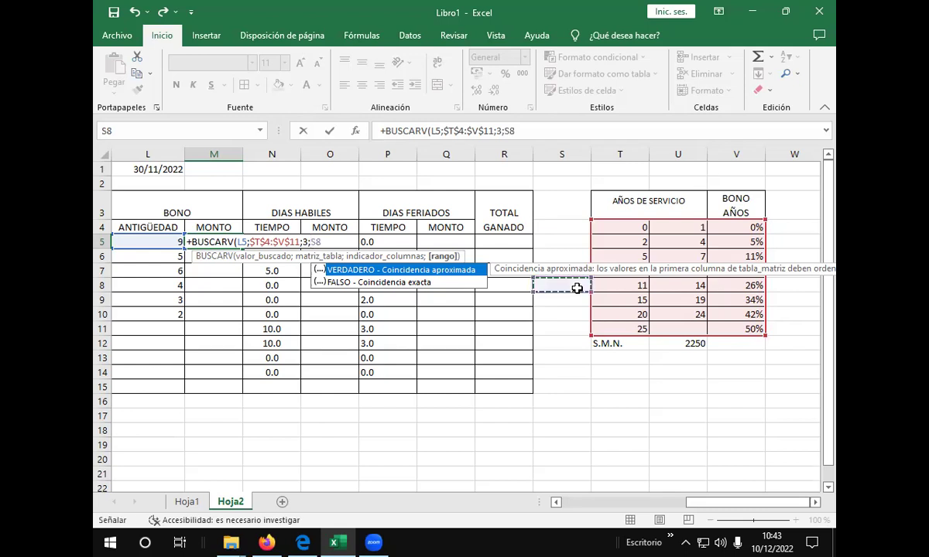
click(576, 285)
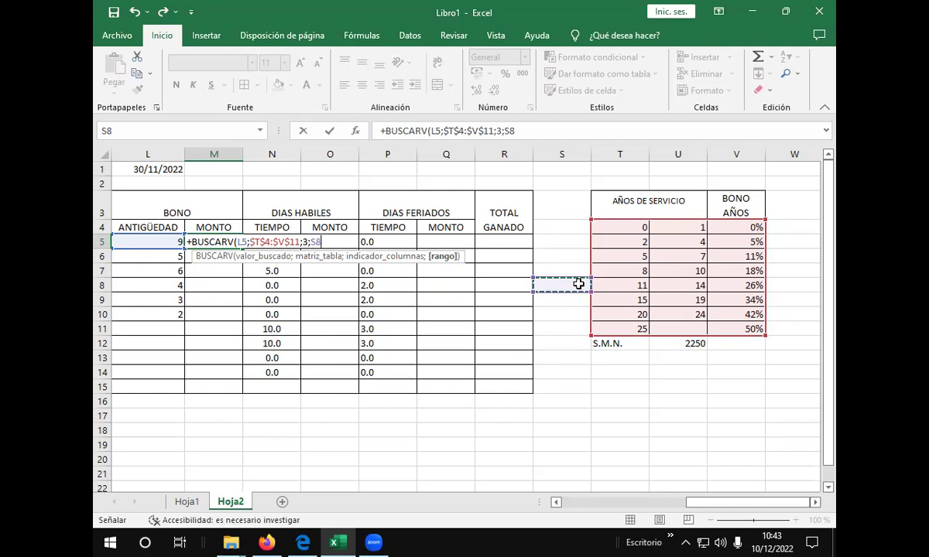
key(BackSpace)
key(BackSpace)
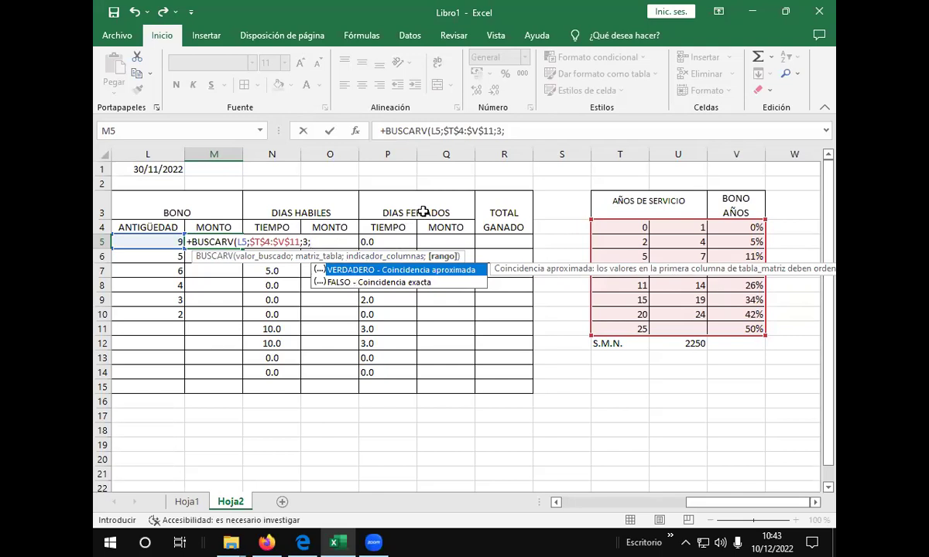
key(Tab)
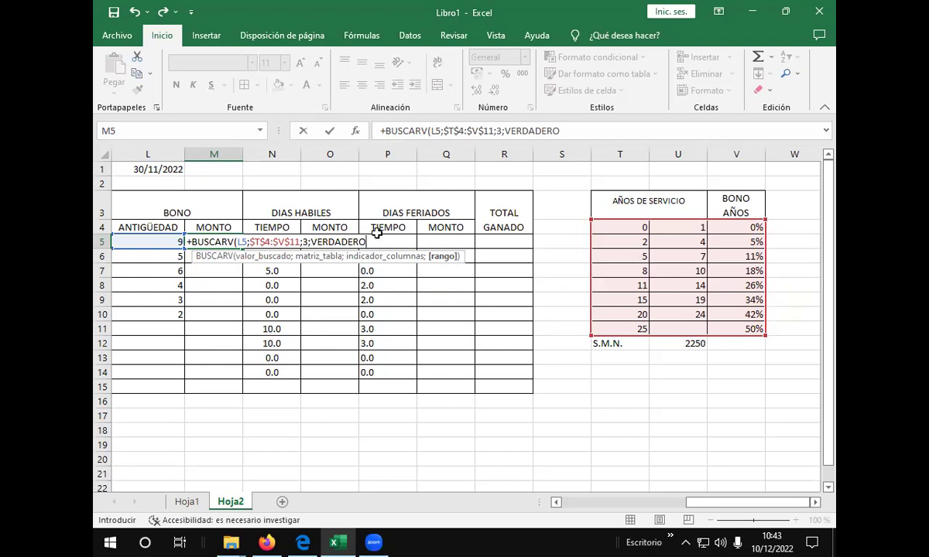
text())
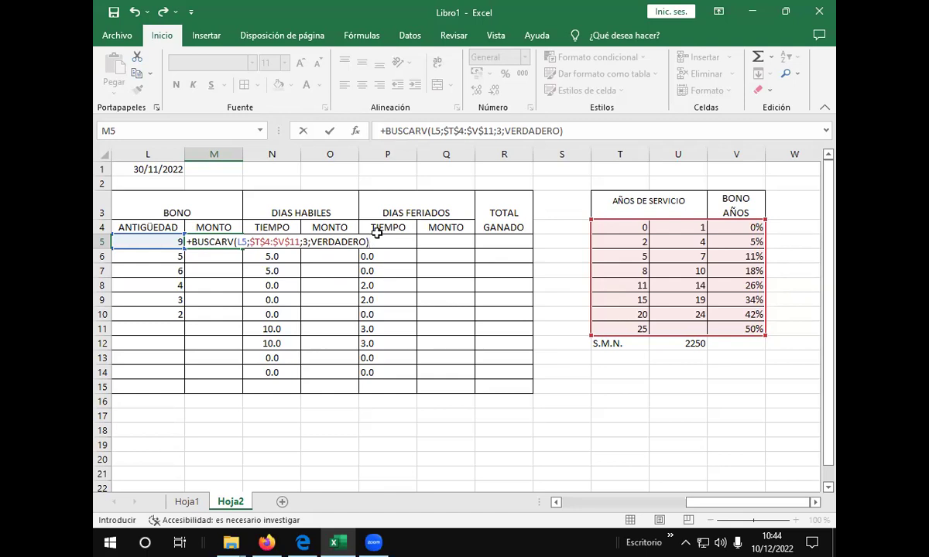
Multiply the looked-up percentage by (3*$U$12), three times the minimum wage
text(*)
text((3*)
click(661, 344)
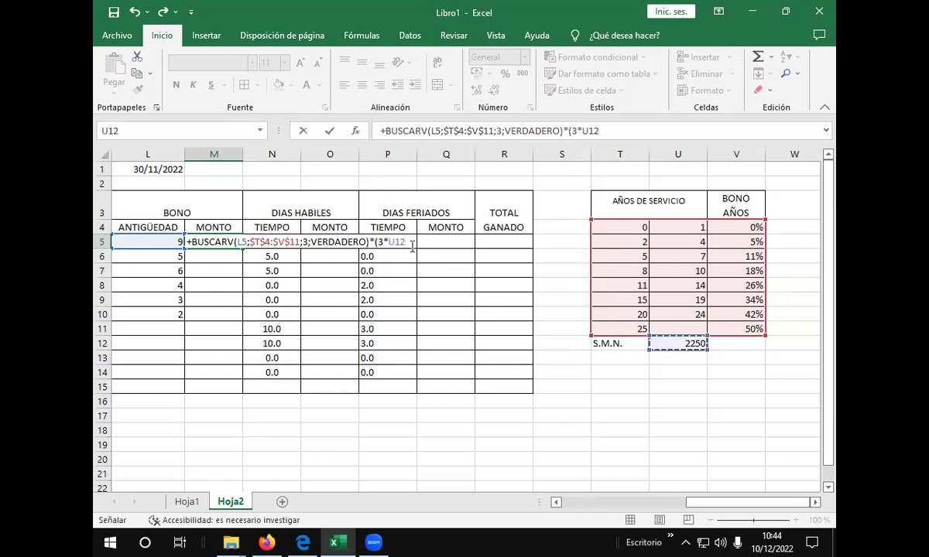
text())
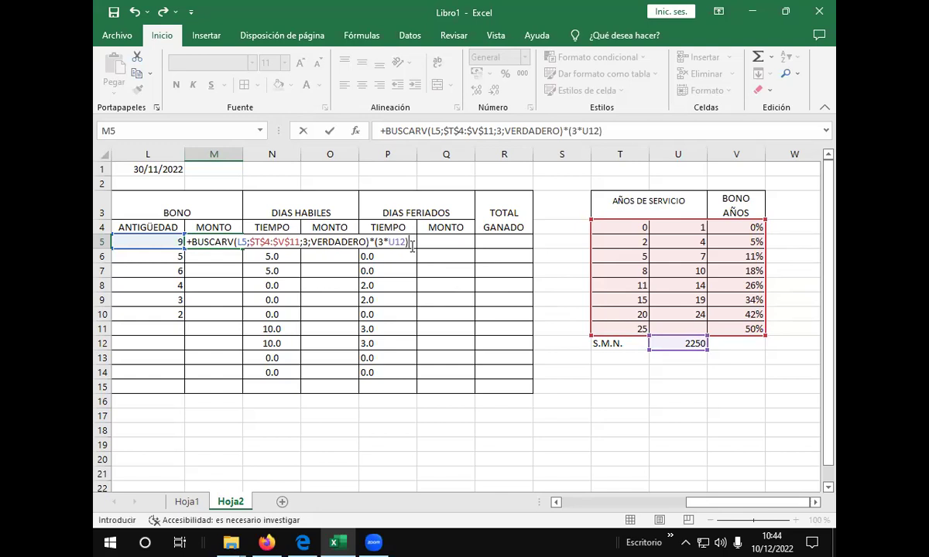
key(F4)
key(BackSpace)
key(F4)
key(F4)
key(F4)
key(F4)
Close and commit the M5 BUSCARV formula, which returns a 1215 bonus for 9 years of seniority
text())
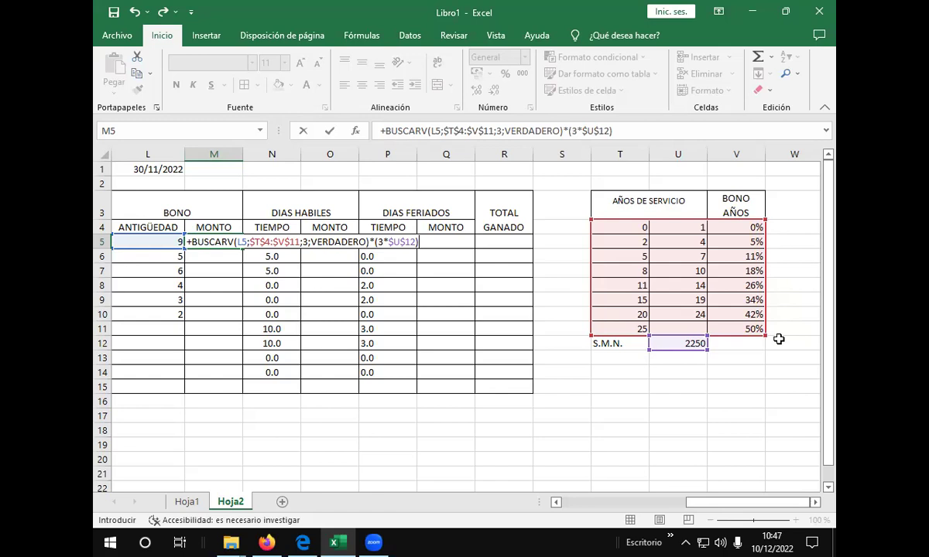
key(Return)
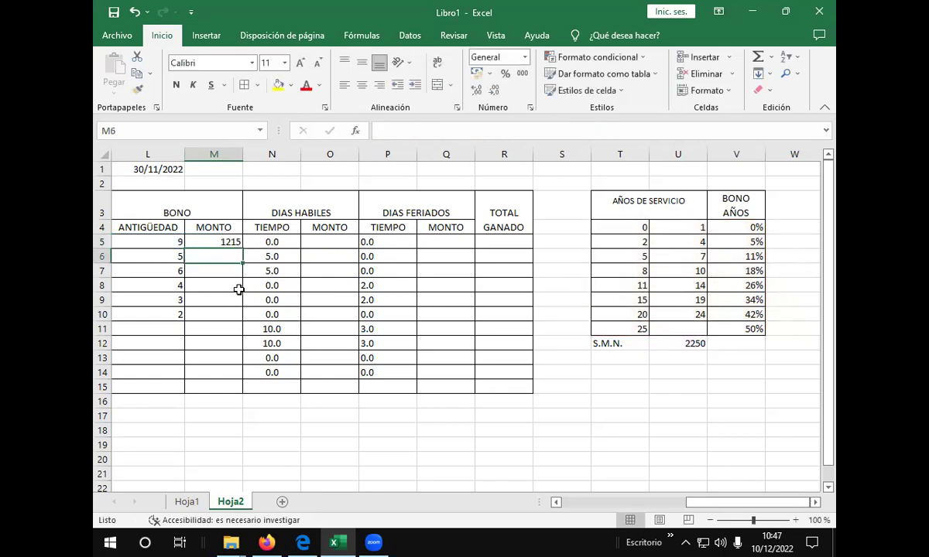
click(238, 242)
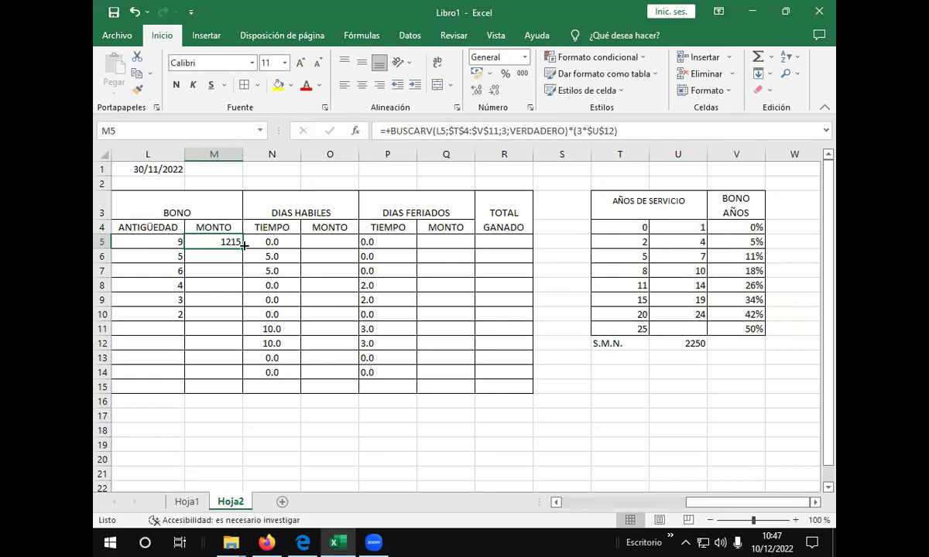
click(691, 359)
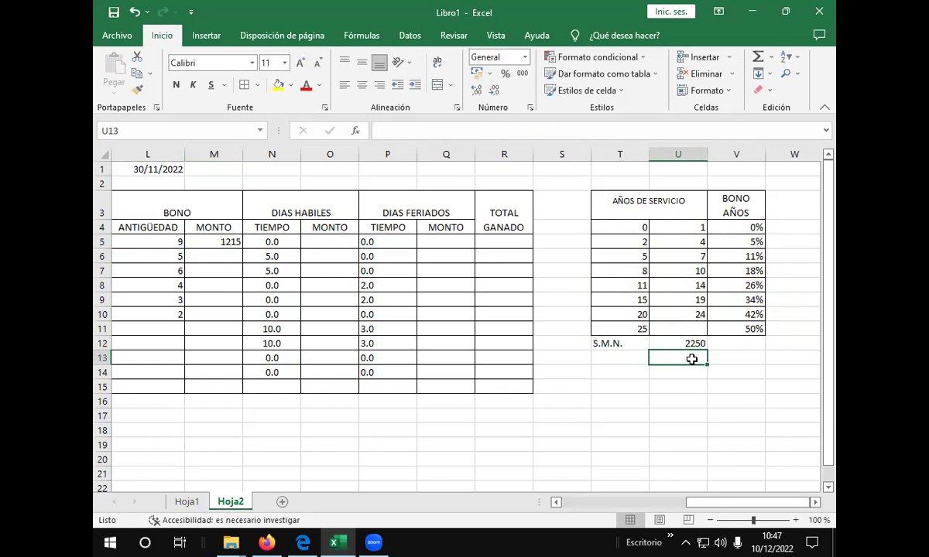
Enter the check formula =+(U12*3)*V7 in U13, confirming the 1215 bonus
text(+)
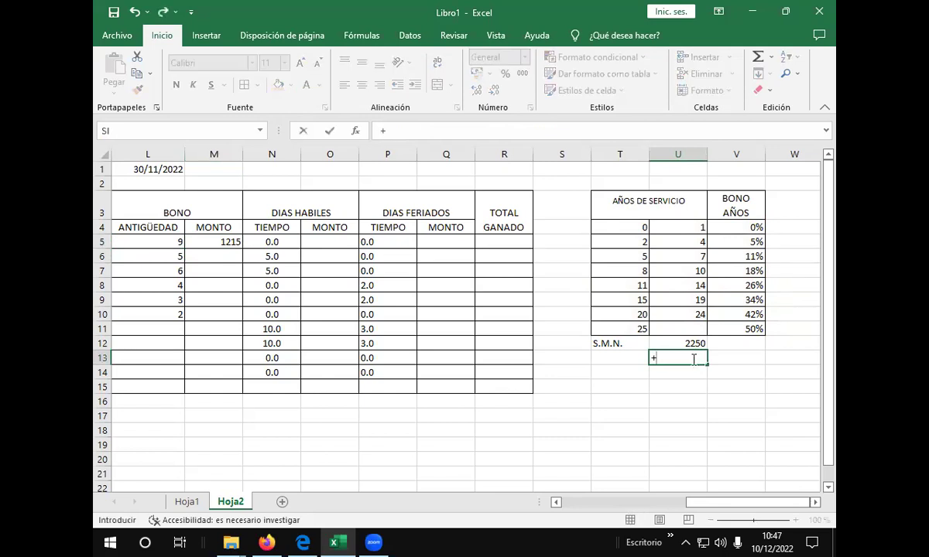
text(()
click(688, 343)
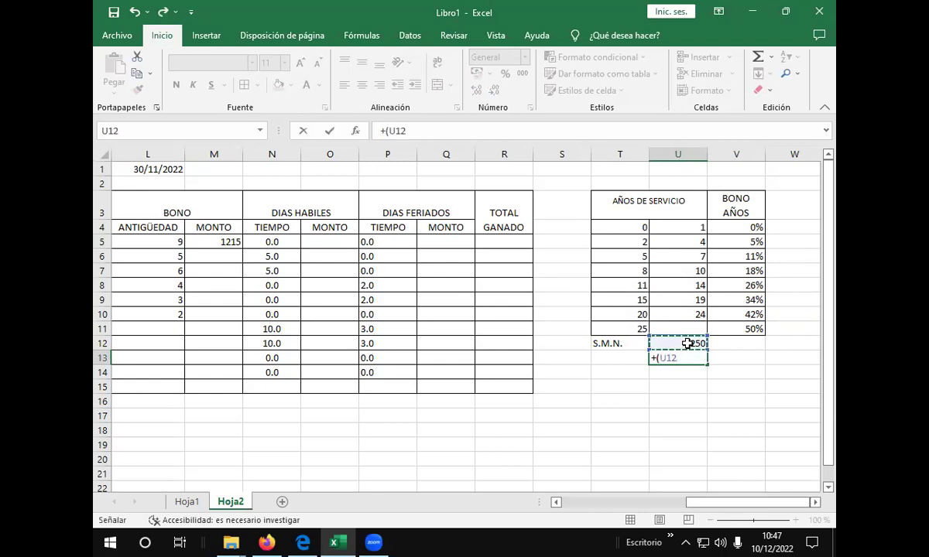
text(*3)*)
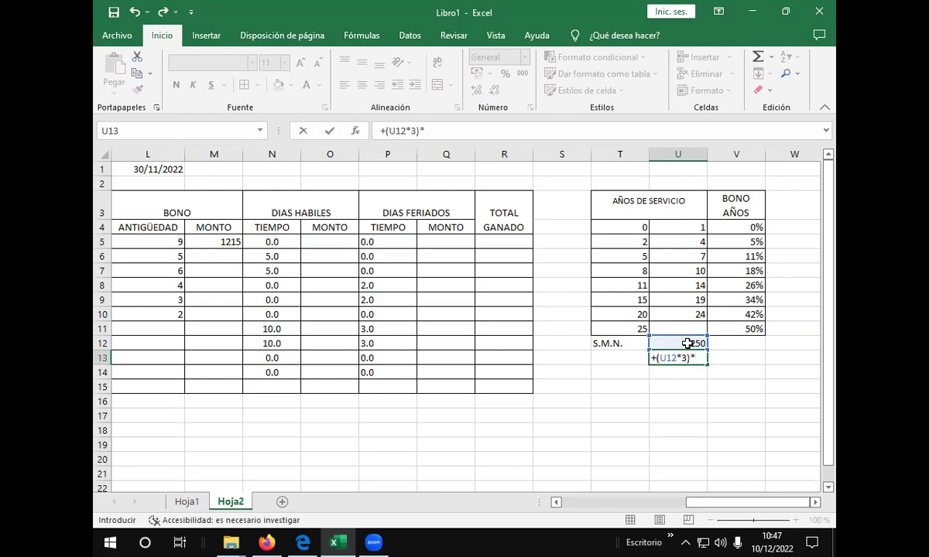
click(729, 270)
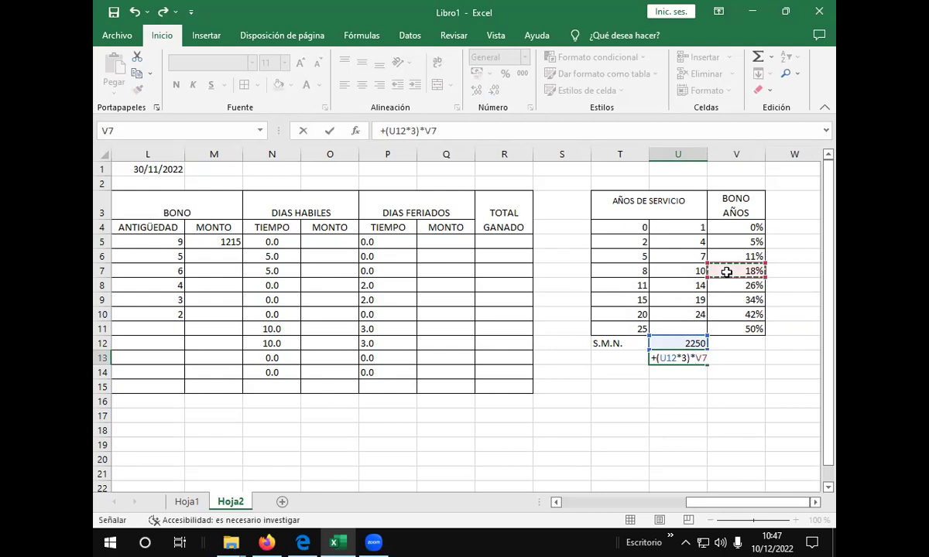
key(Return)
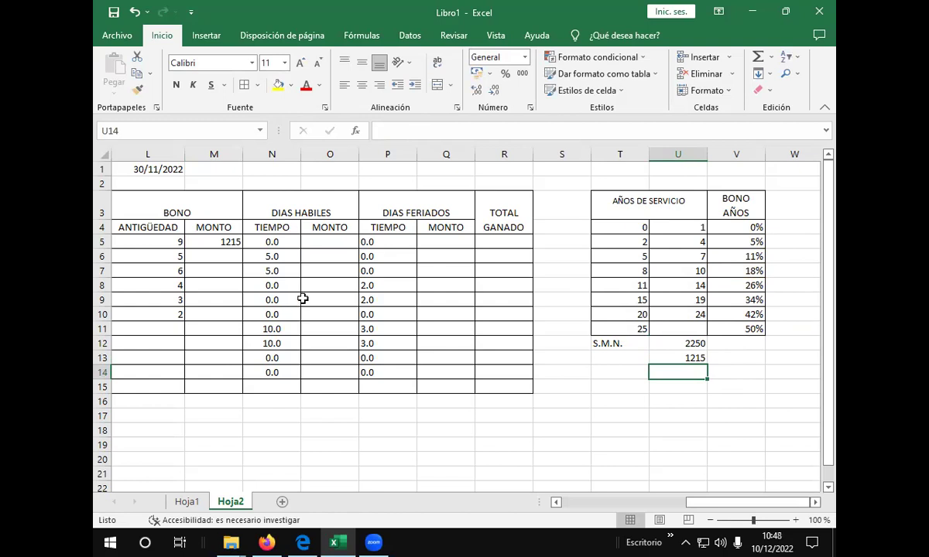
click(700, 357)
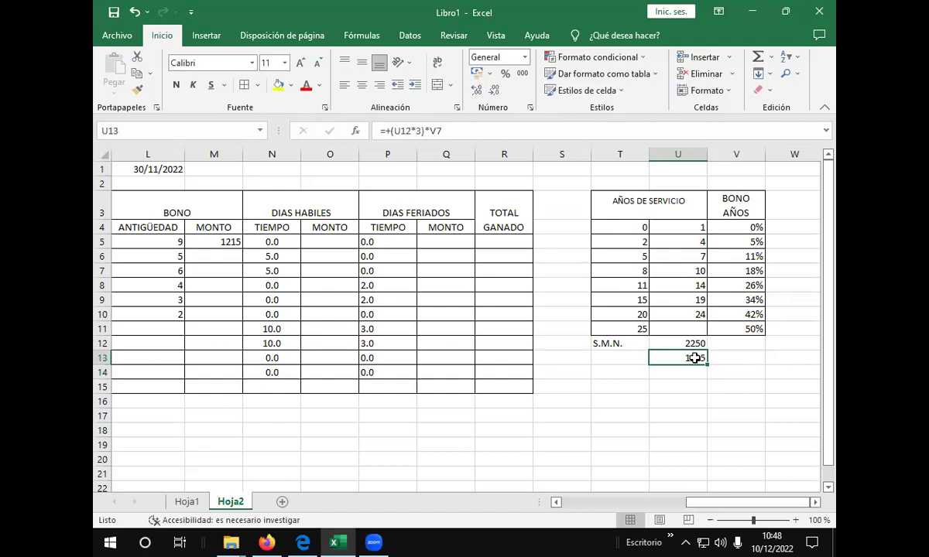
double_click(698, 357)
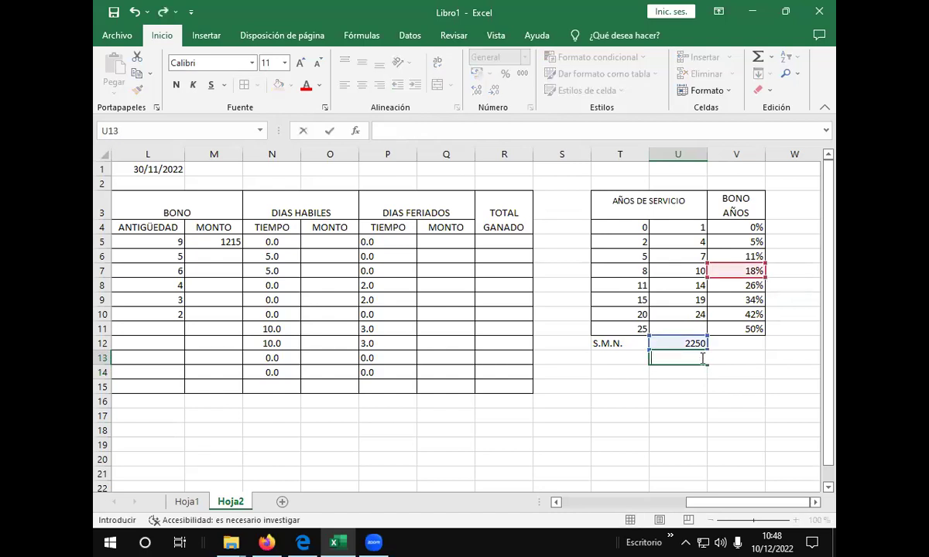
Delete the manual calculation so U13 is left empty
key(BackSpace)
key(F2)
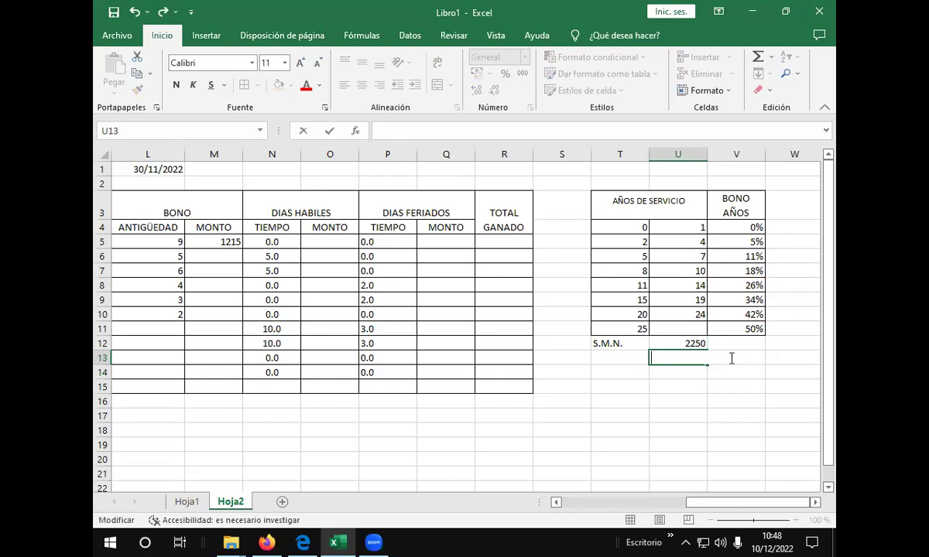
key(Return)
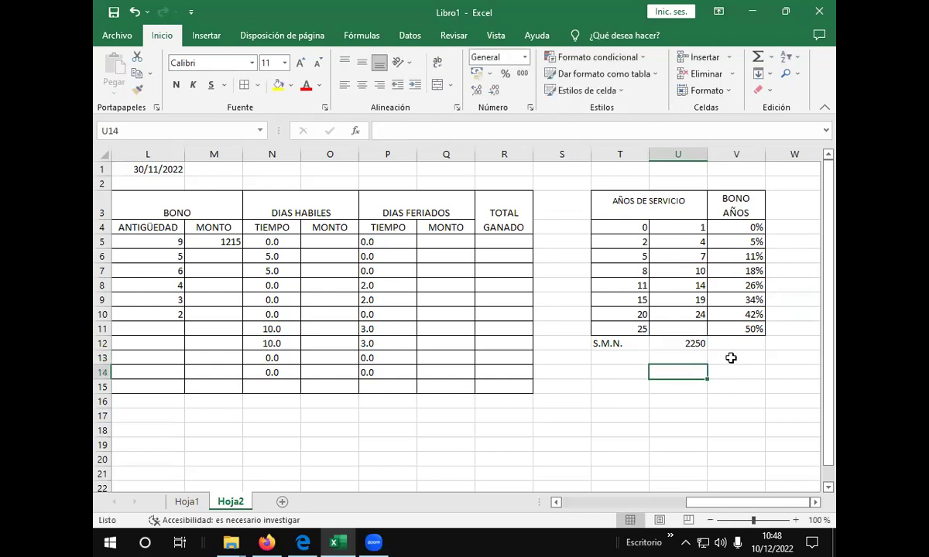
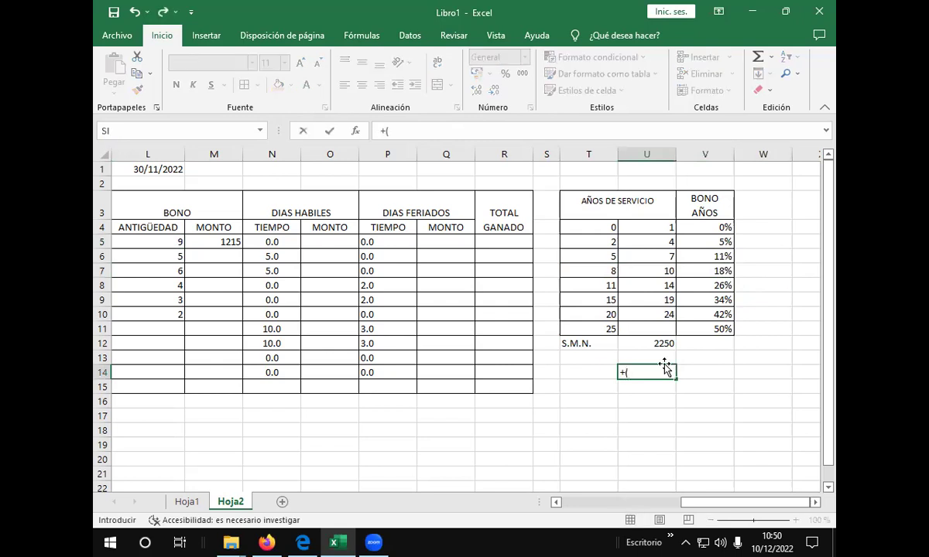
Enter =+(U12*3)*V7 in U14 to get the 1215 check value
click(655, 345)
text(*3))
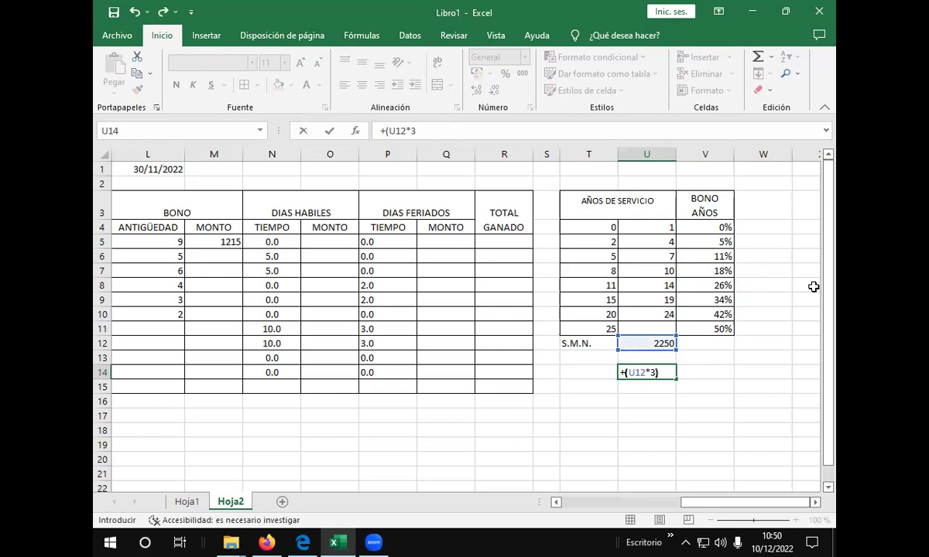
text(*)
click(715, 270)
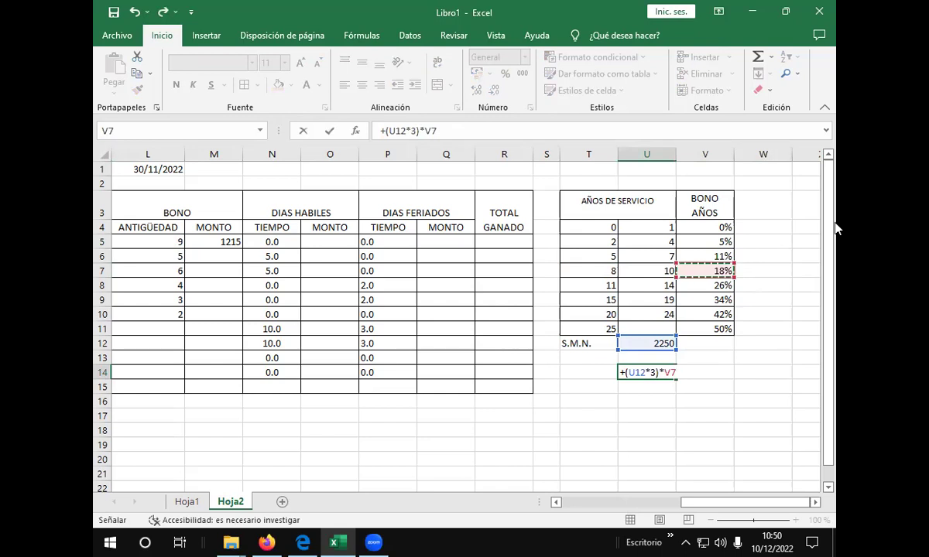
key(Return)
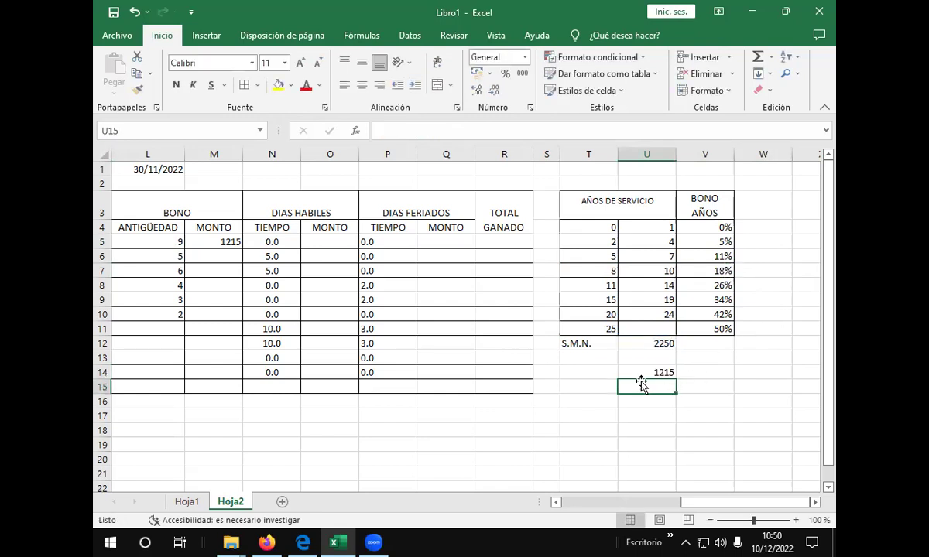
Fill cells U14 and M5 yellow
key(Up)
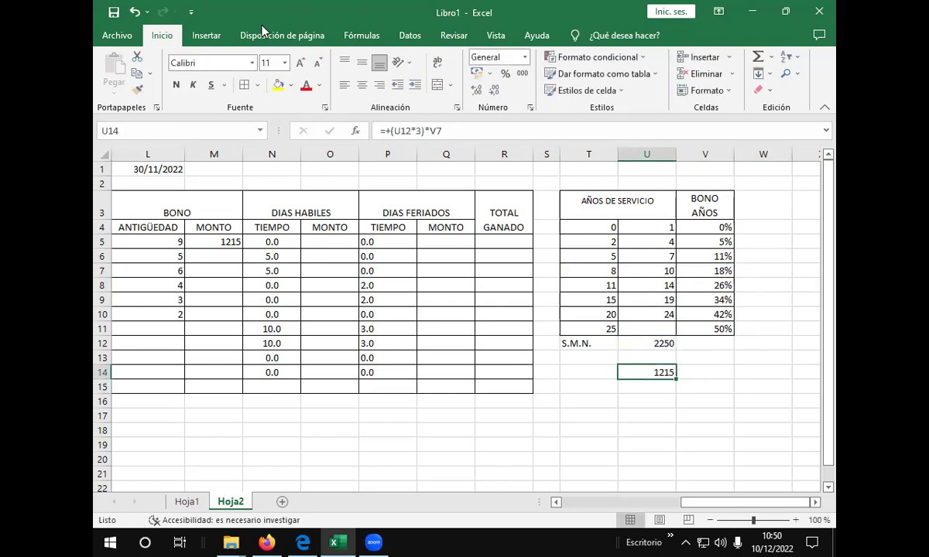
click(276, 84)
click(219, 241)
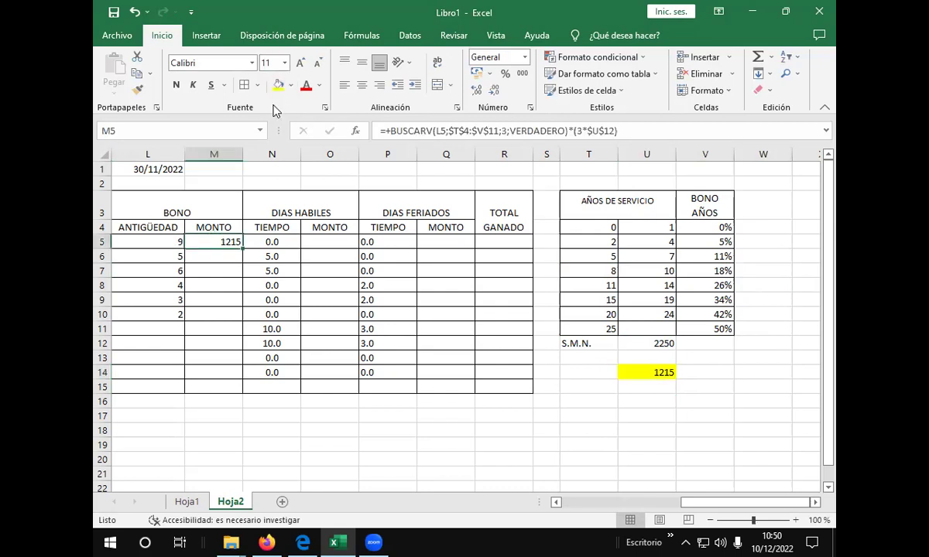
click(277, 85)
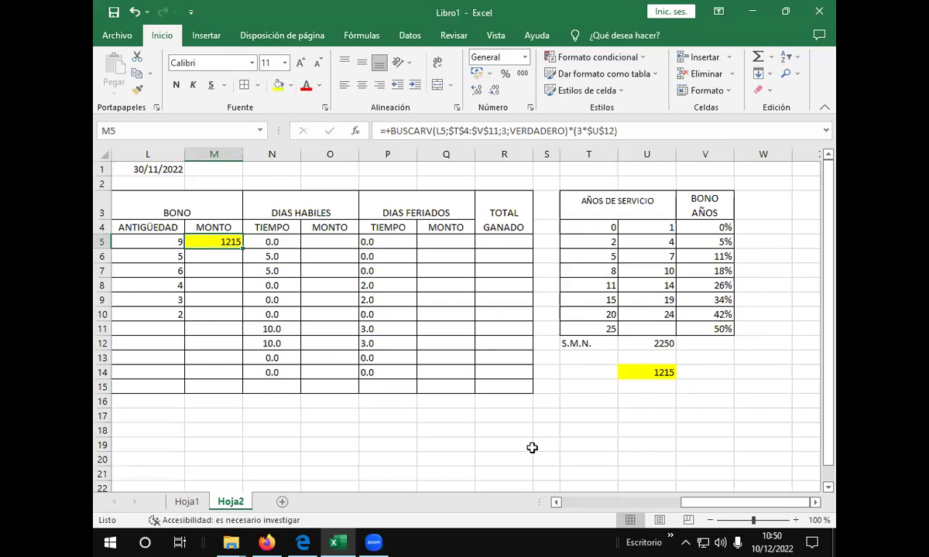
Review the U14 check formula and the seniority formula in L6
double_click(660, 372)
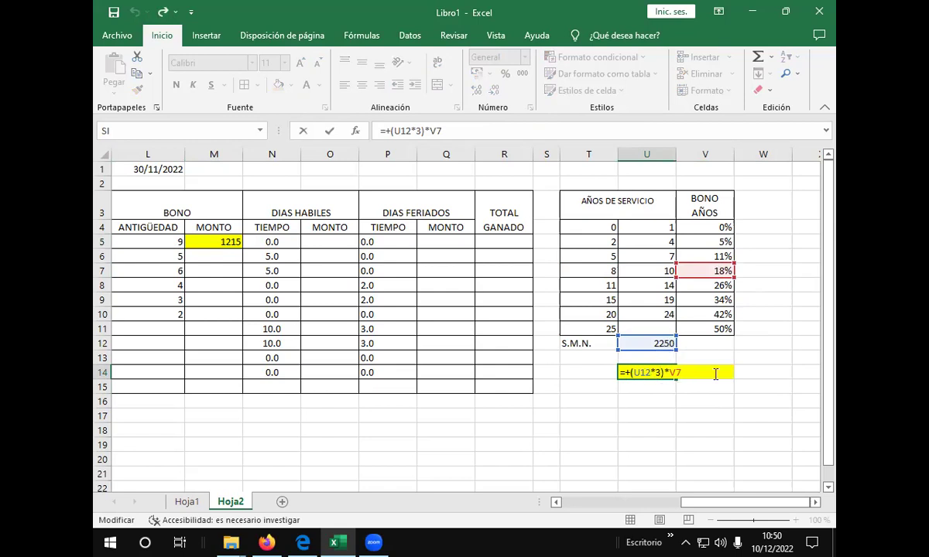
key(Return)
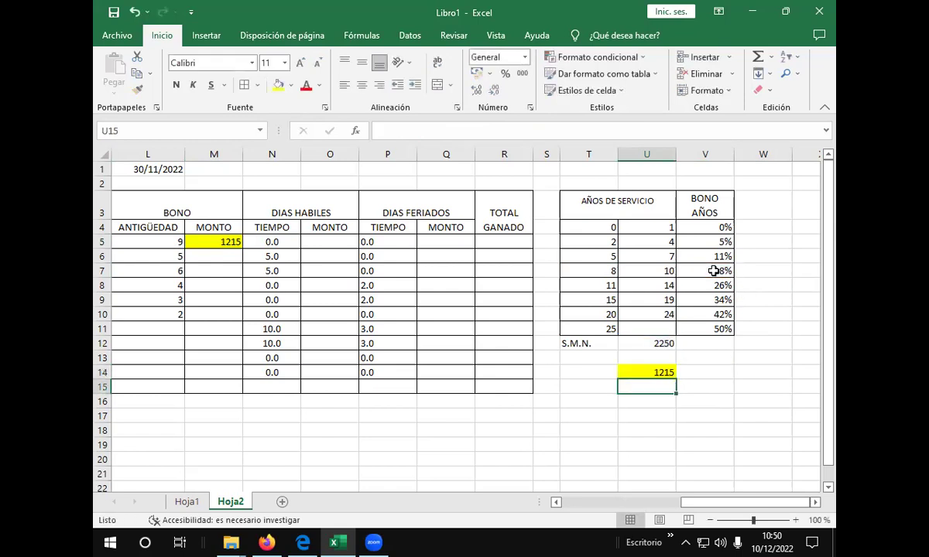
click(171, 257)
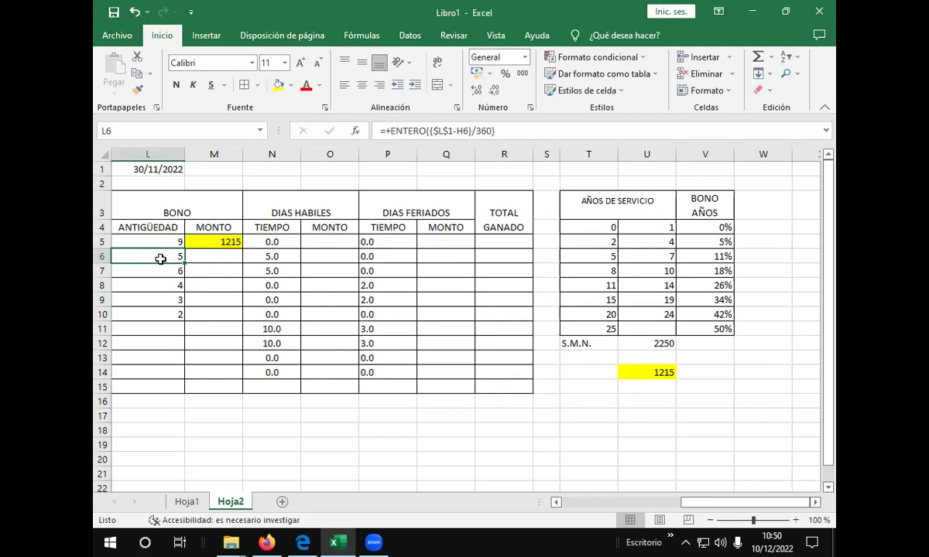
Enter =+(U12*3)*V6 in U15 to get the 742,5 check for the 11% bonus
click(642, 385)
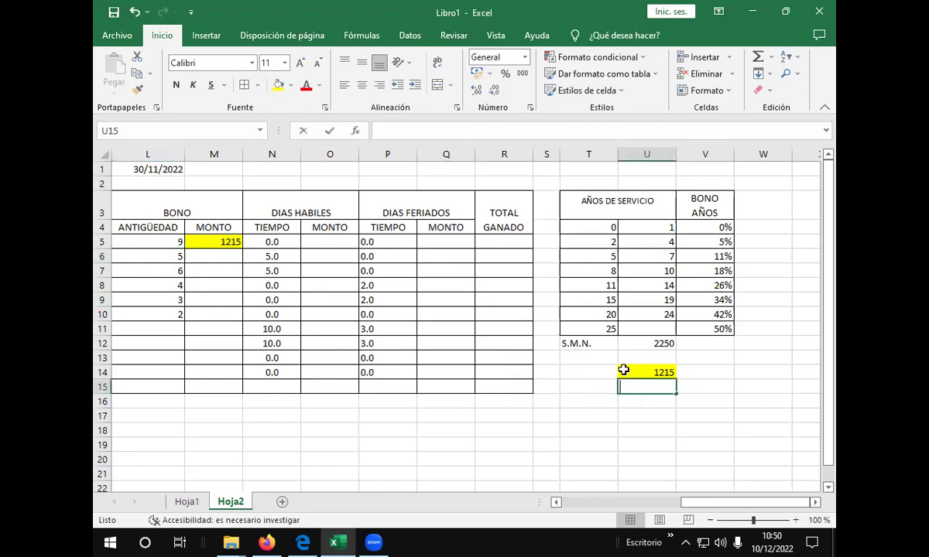
text(+()
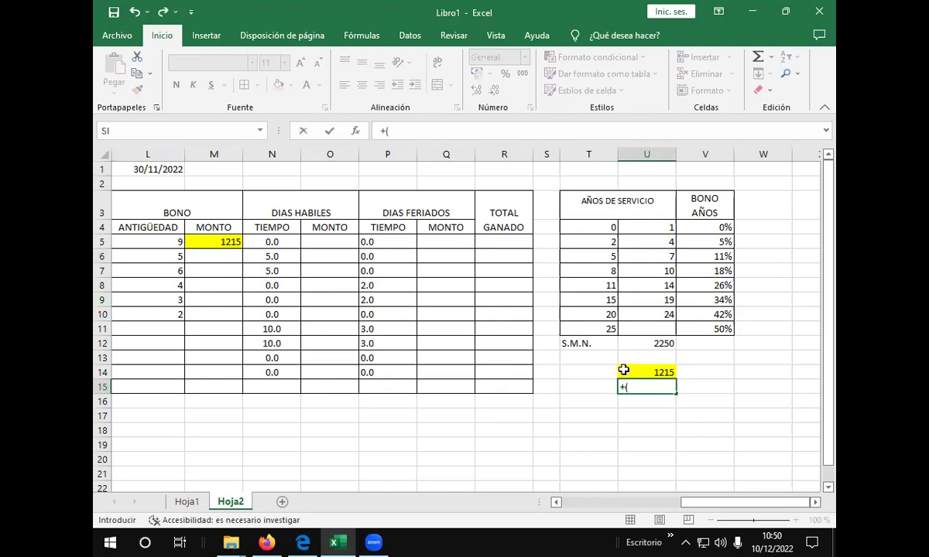
click(663, 343)
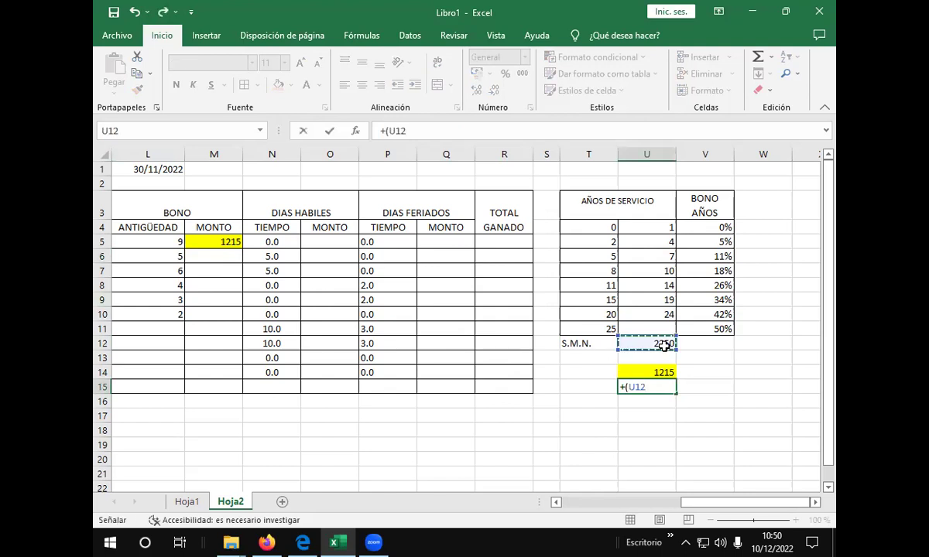
text(*3()
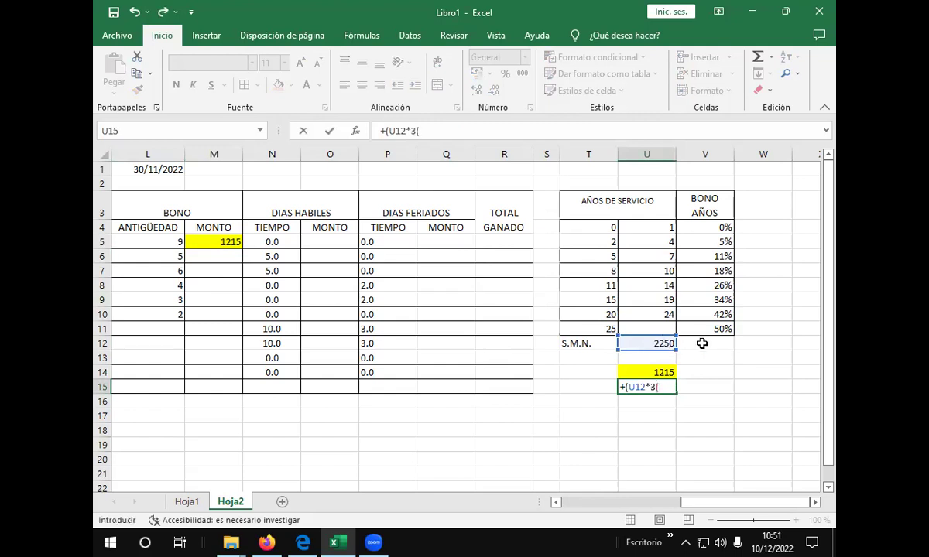
key(BackSpace)
text()*)
click(724, 256)
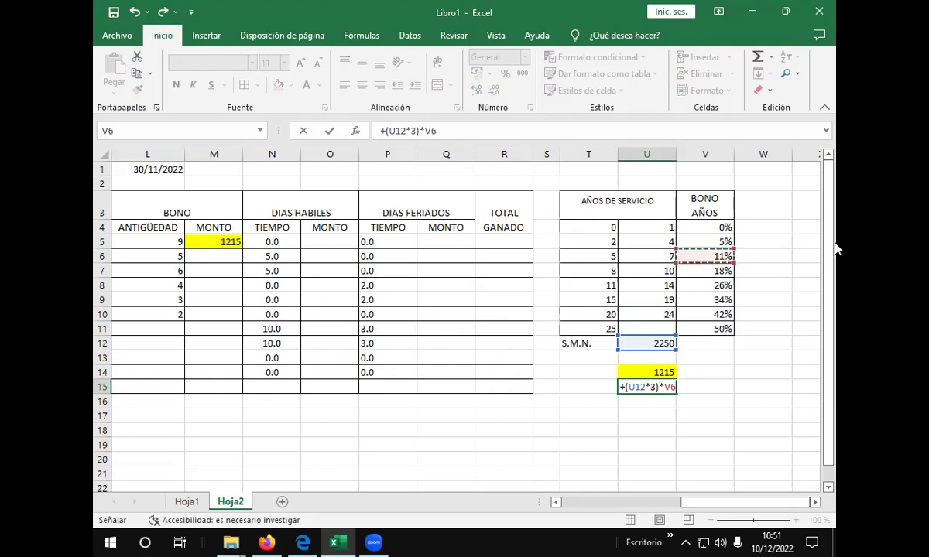
key(Return)
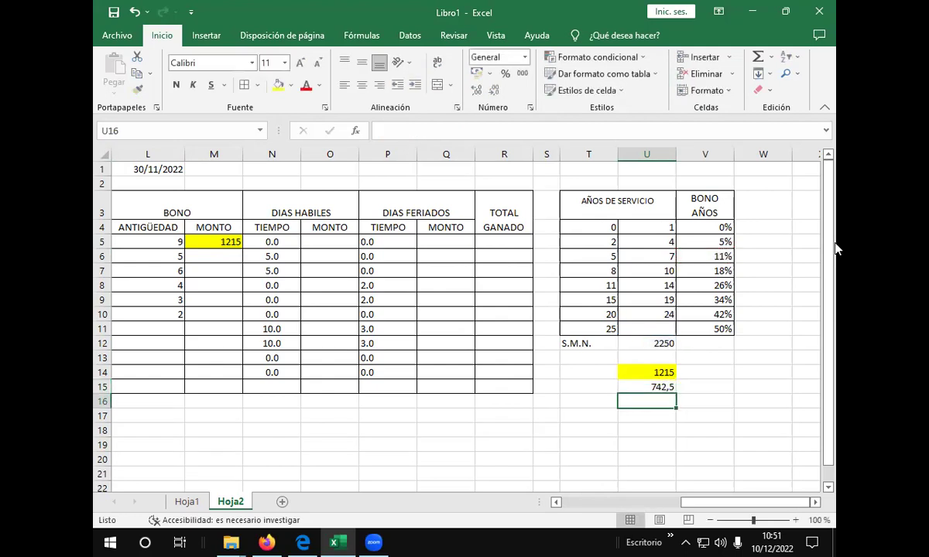
click(210, 241)
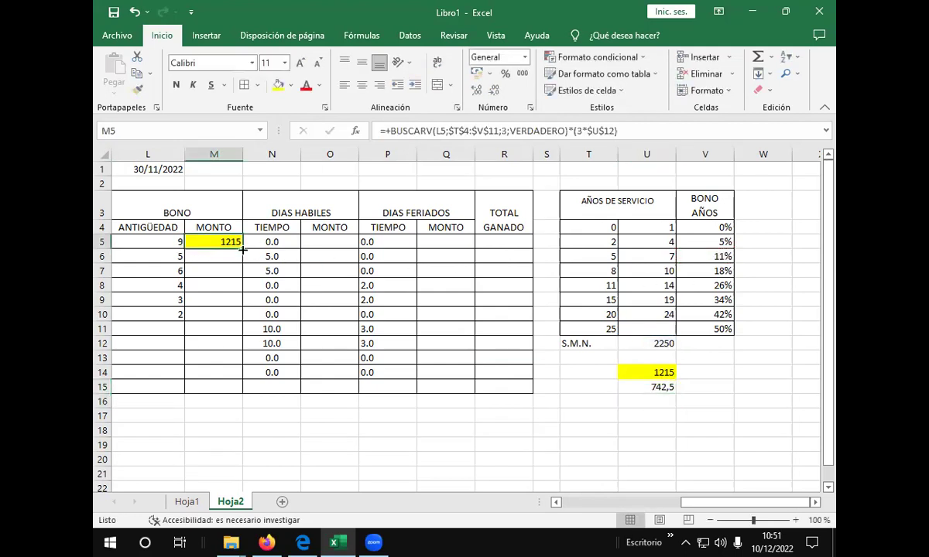
Copy the M5 bonus formula down to M10, verify 742,5 against U15, and narrow column M
drag(242, 249, 242, 317)
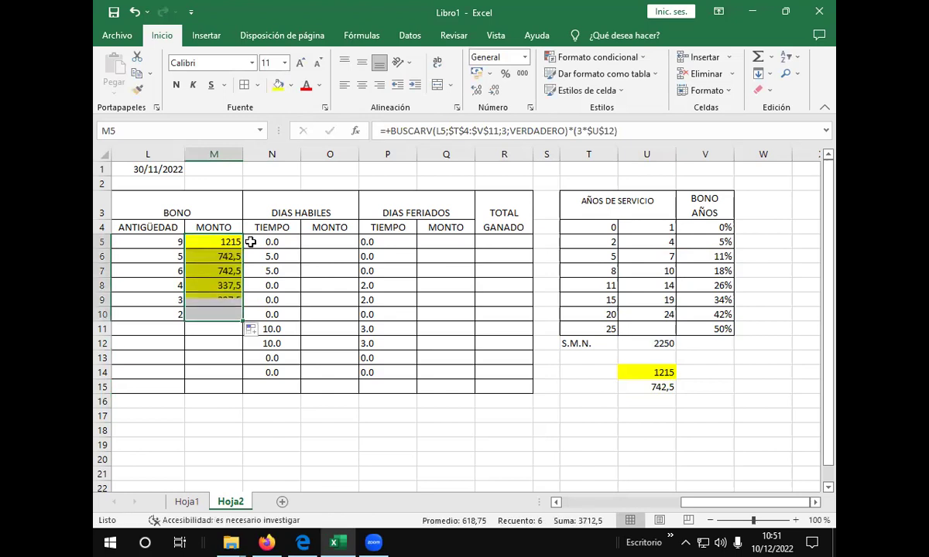
click(222, 256)
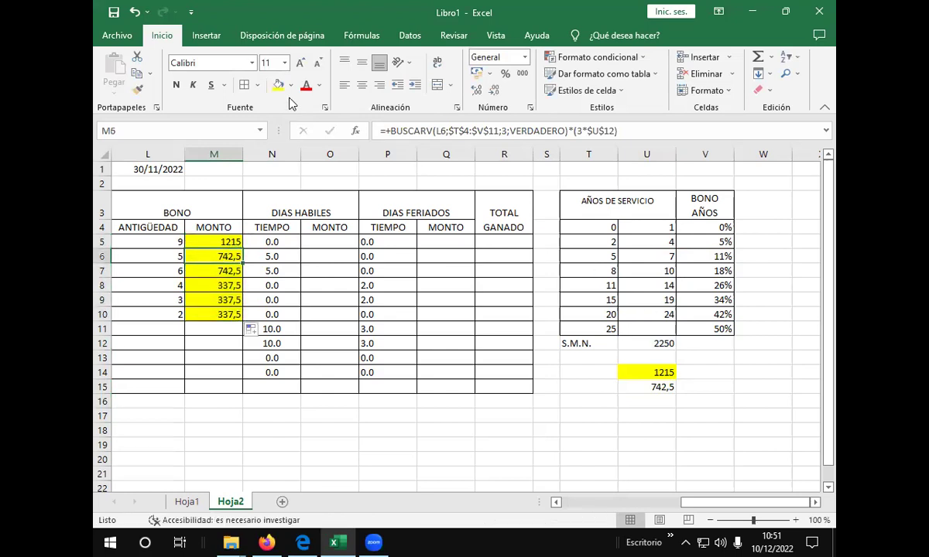
click(650, 387)
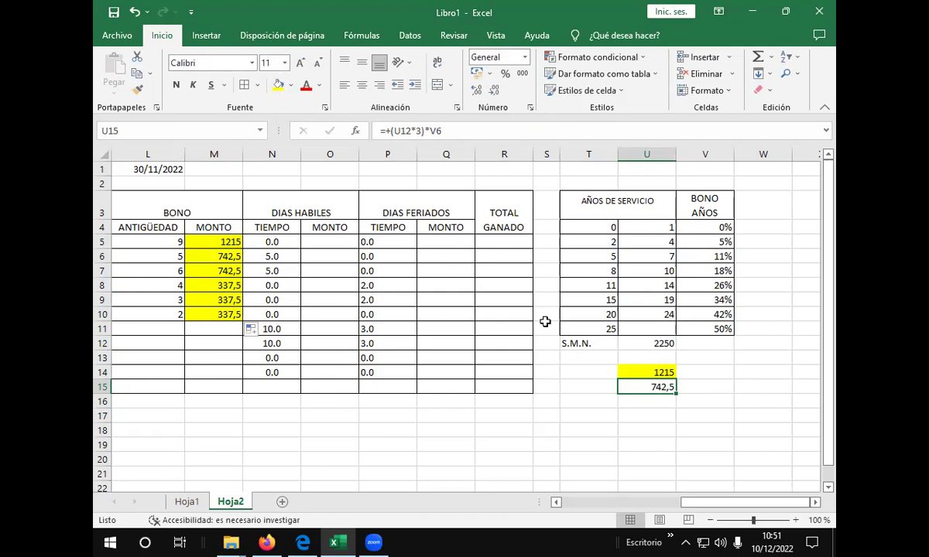
drag(244, 154, 226, 154)
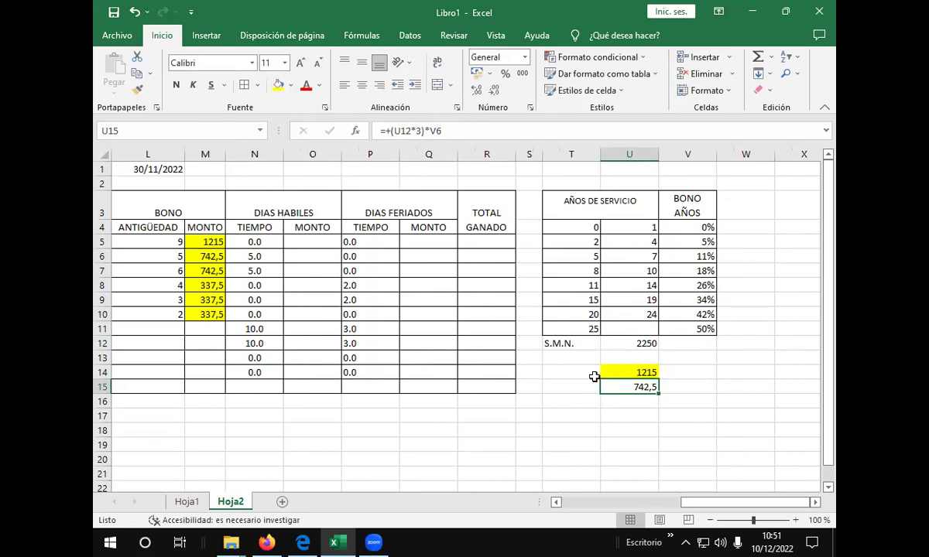
scroll(522, 312, up, 1)
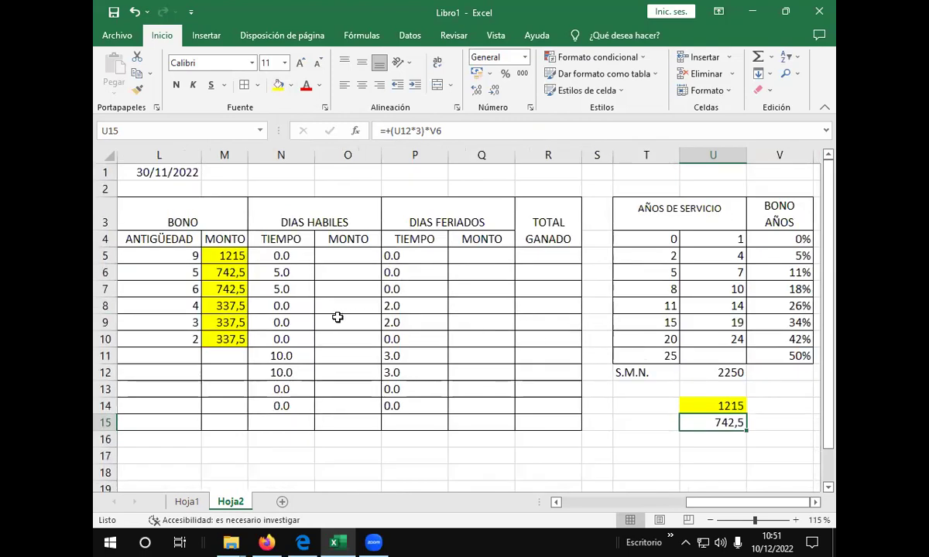
click(236, 277)
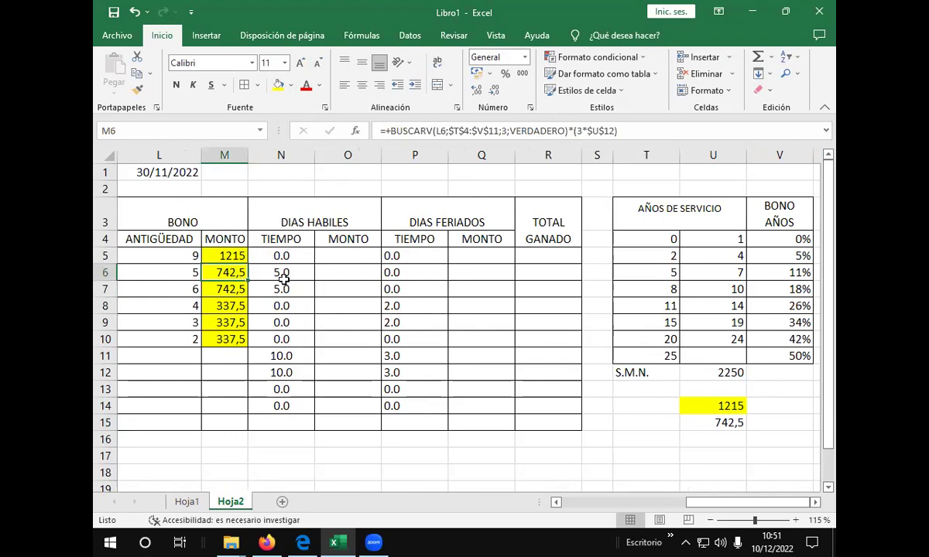
drag(232, 258, 222, 335)
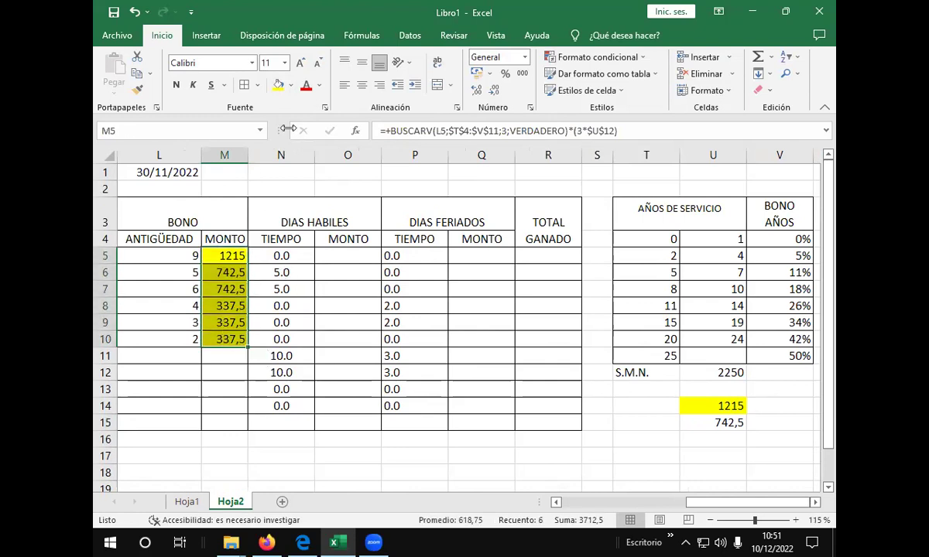
click(292, 86)
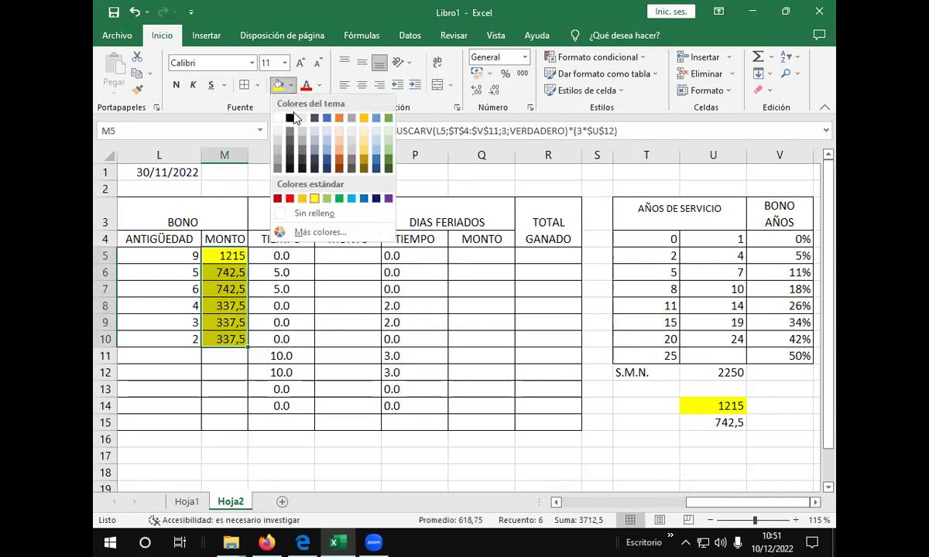
click(331, 215)
click(224, 356)
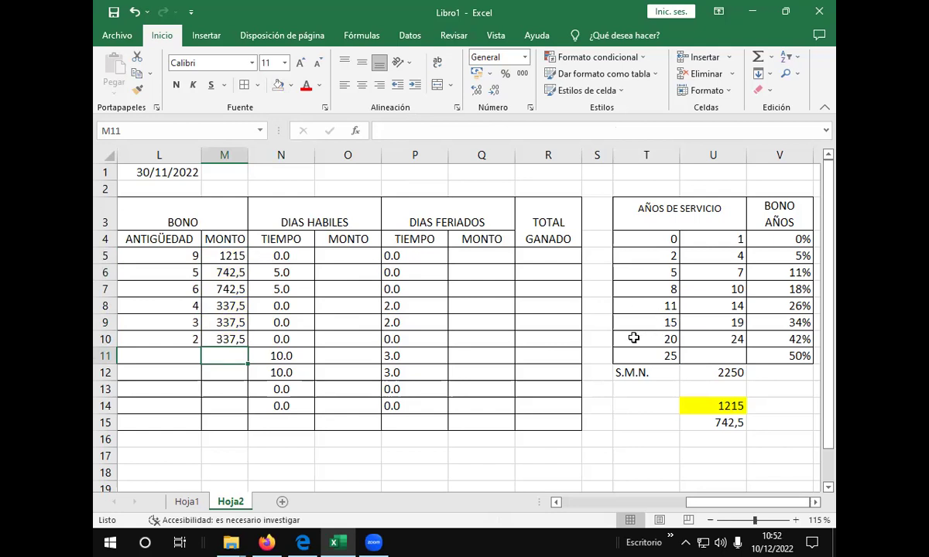
click(233, 261)
click(234, 271)
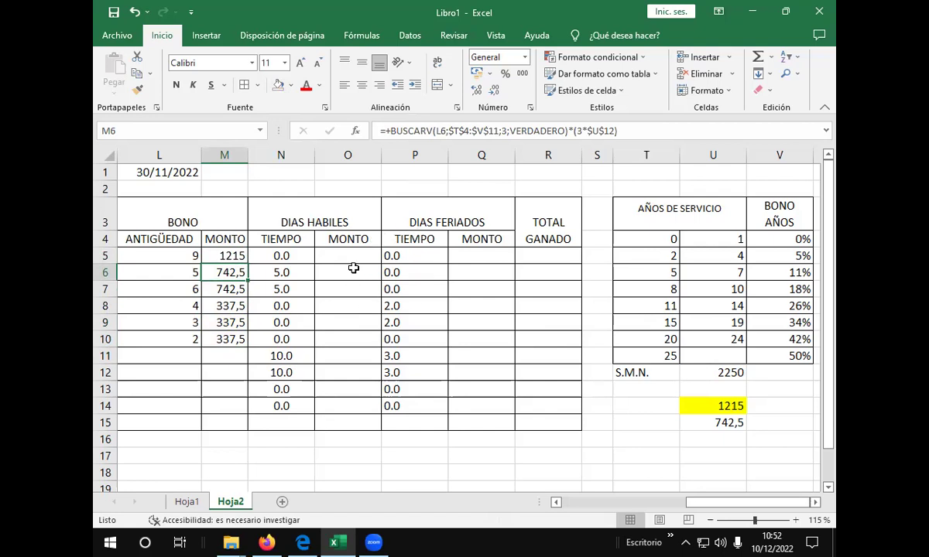
Narrow TIEMPO column N and auto-fit the service table columns T, U and V
drag(313, 154, 295, 154)
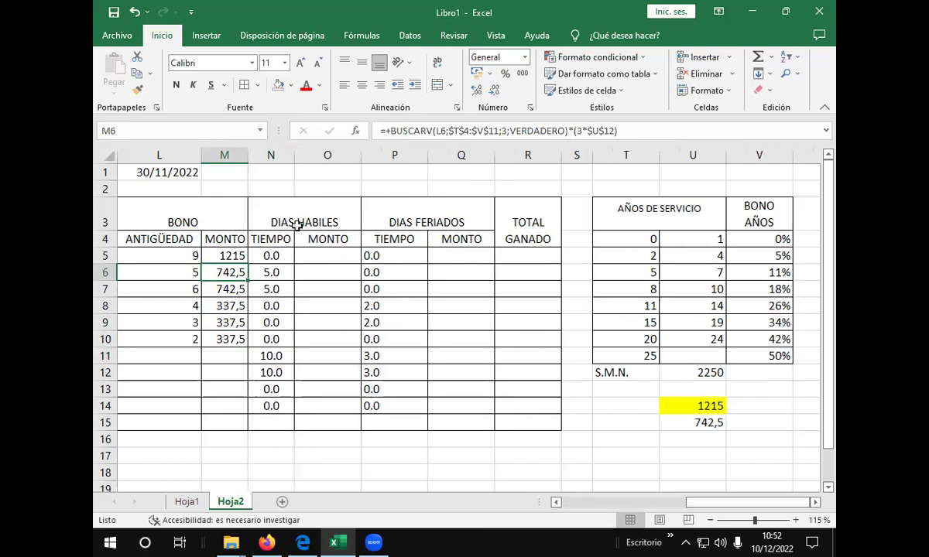
click(347, 261)
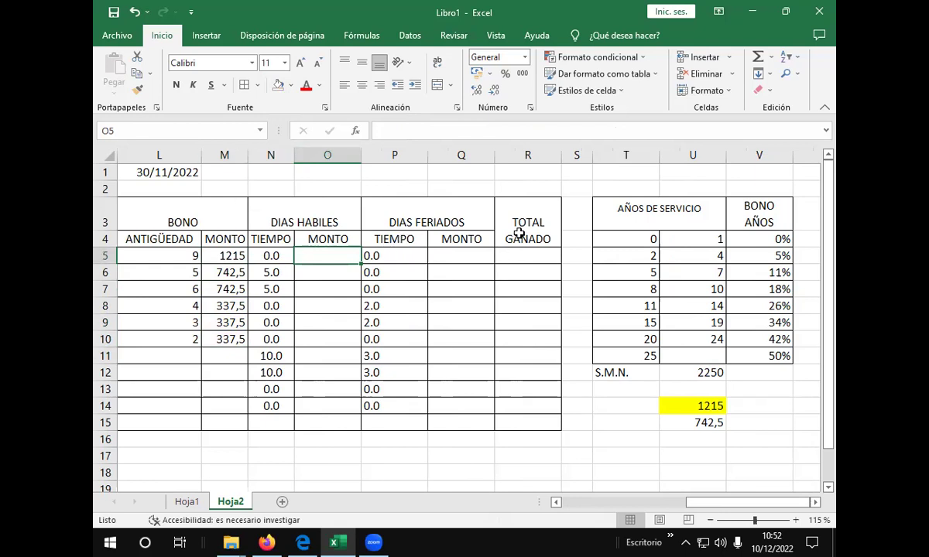
double_click(664, 157)
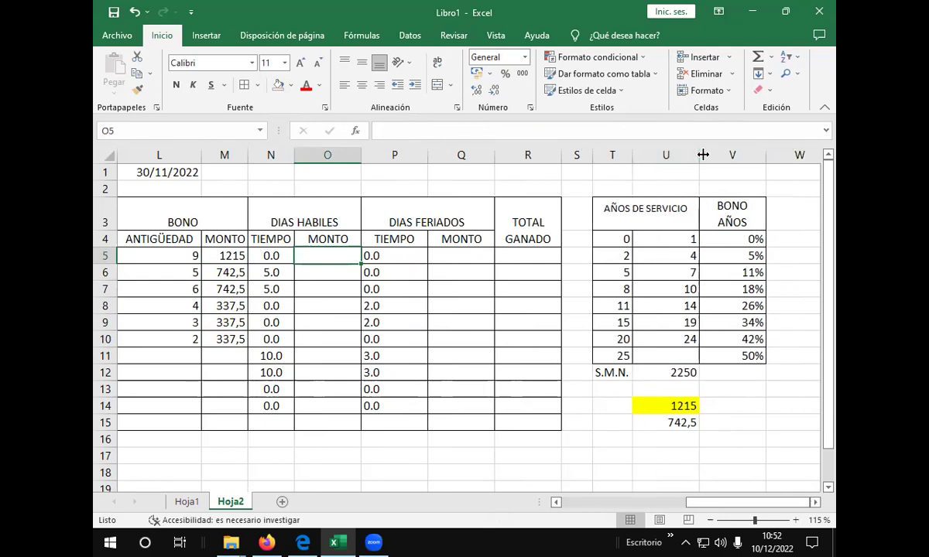
double_click(703, 154)
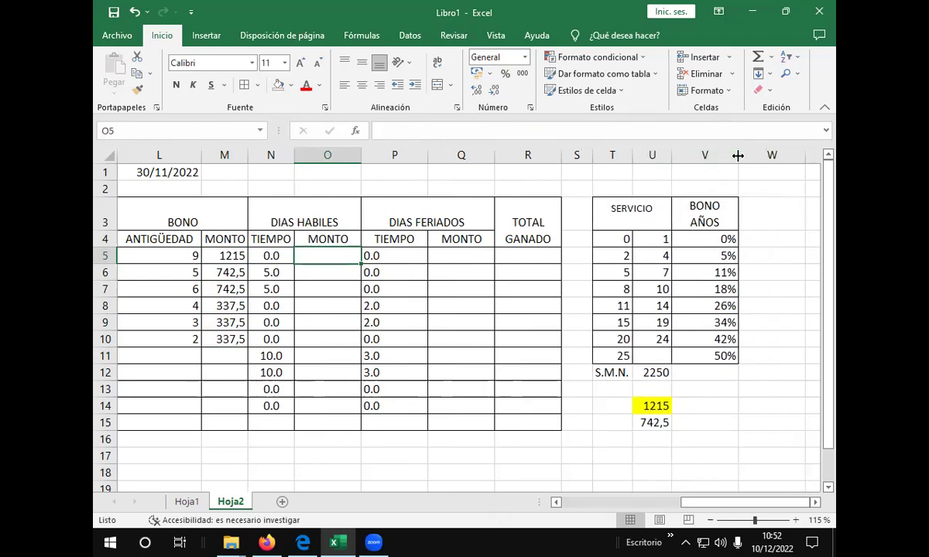
double_click(736, 154)
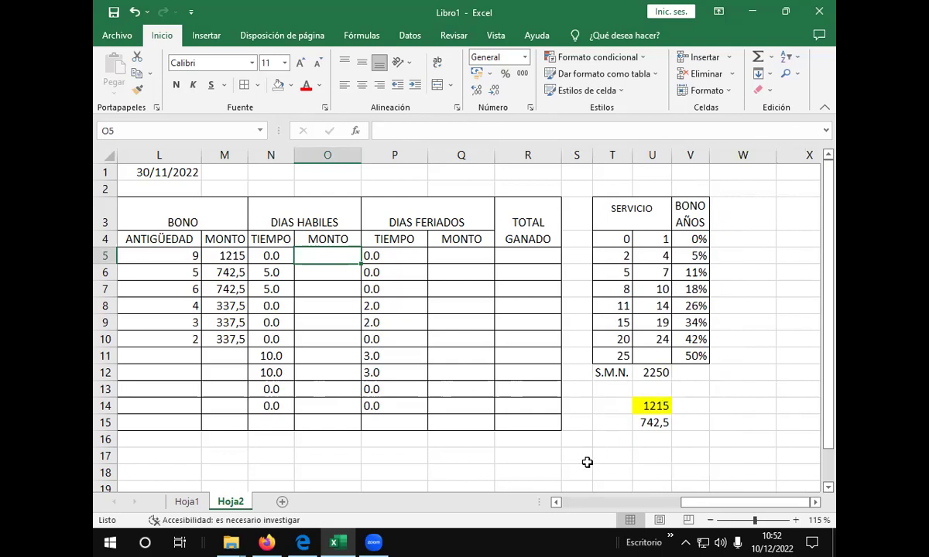
click(275, 258)
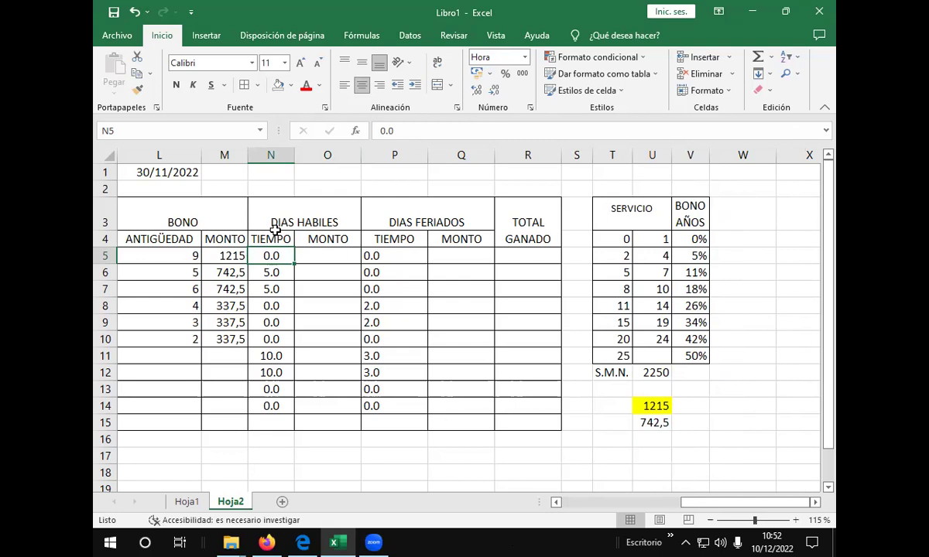
click(230, 256)
double_click(217, 256)
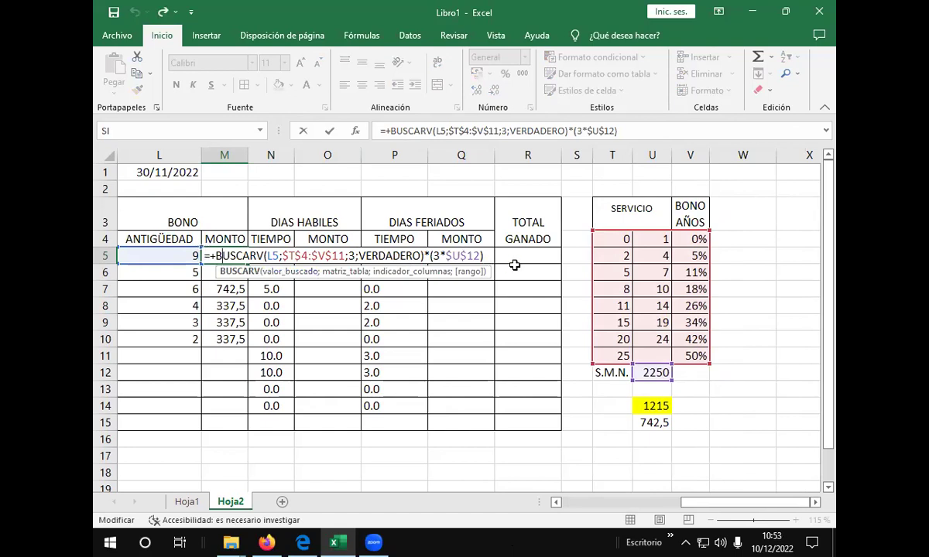
drag(214, 255, 529, 260)
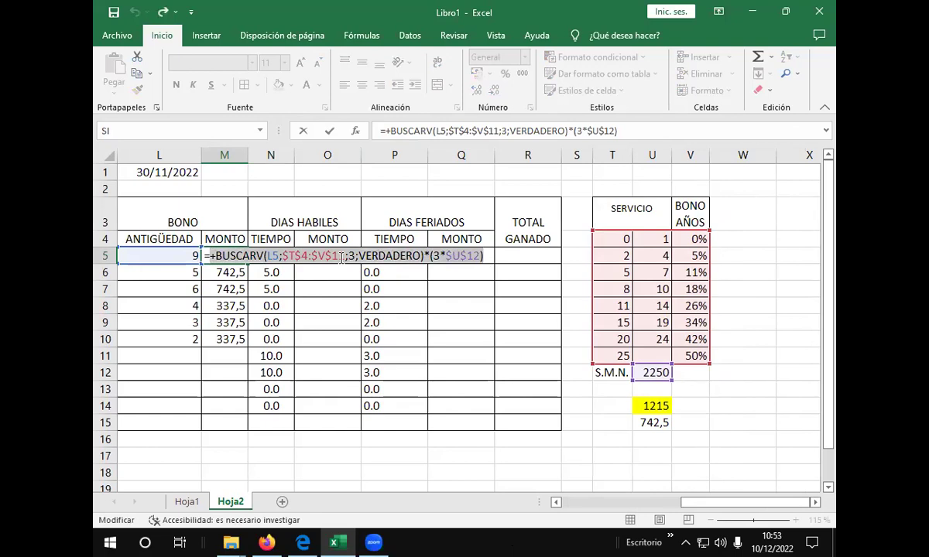
click(422, 256)
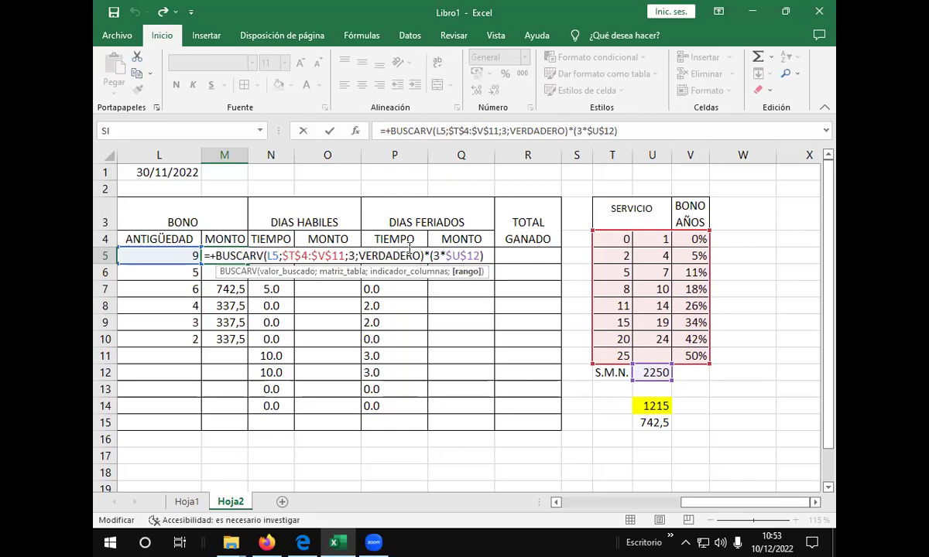
key(Return)
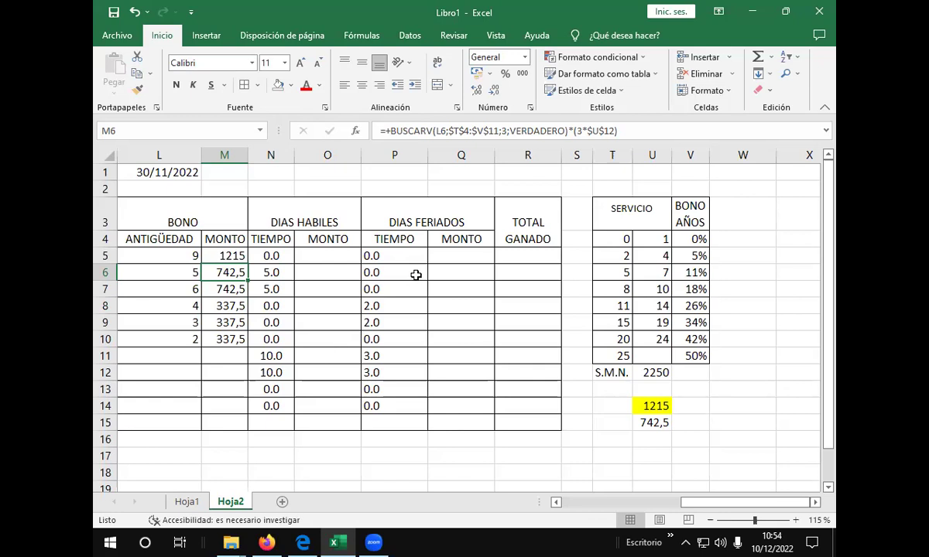
click(351, 253)
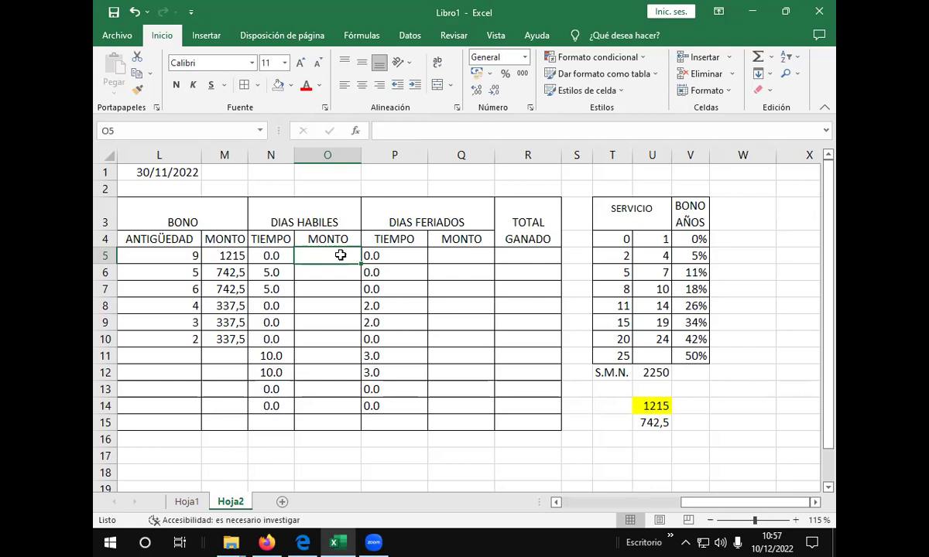
Type +SI( into O5, correcting the mistyped letters
text(+)
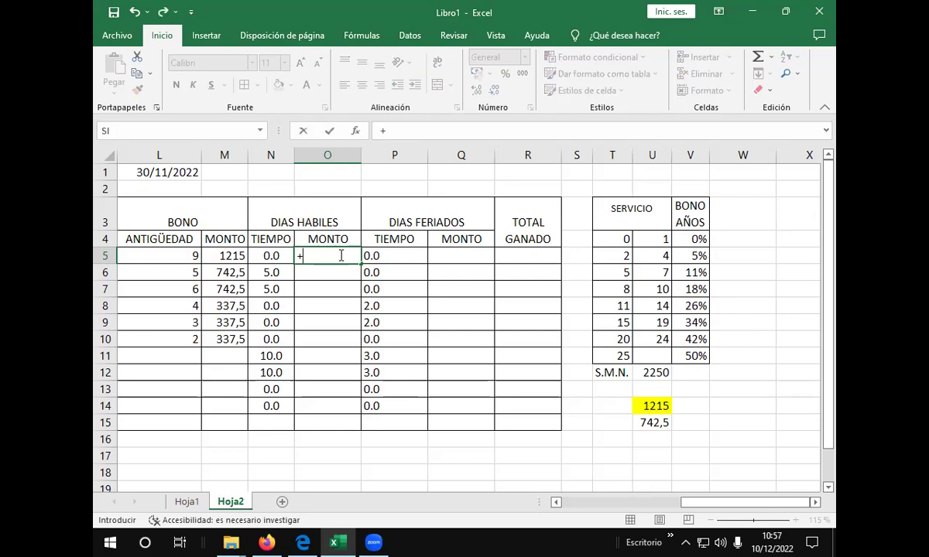
text(SI)
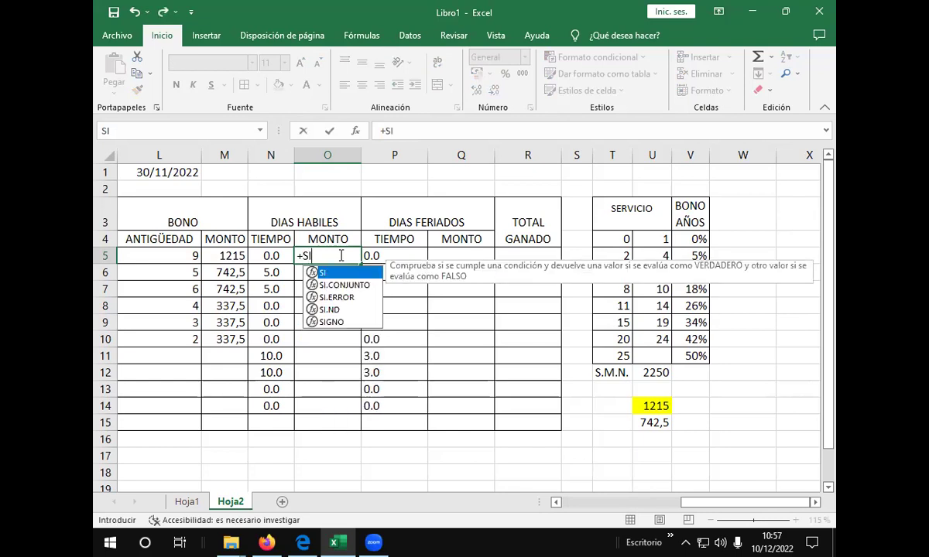
text(()
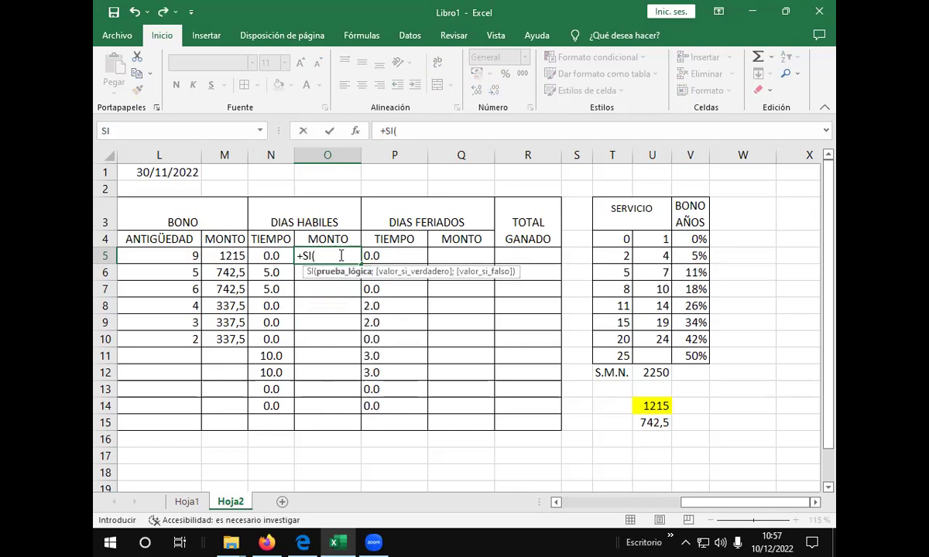
text(GENR)
key(BackSpace)
key(BackSpace)
key(BackSpace)
key(BackSpace)
click(425, 540)
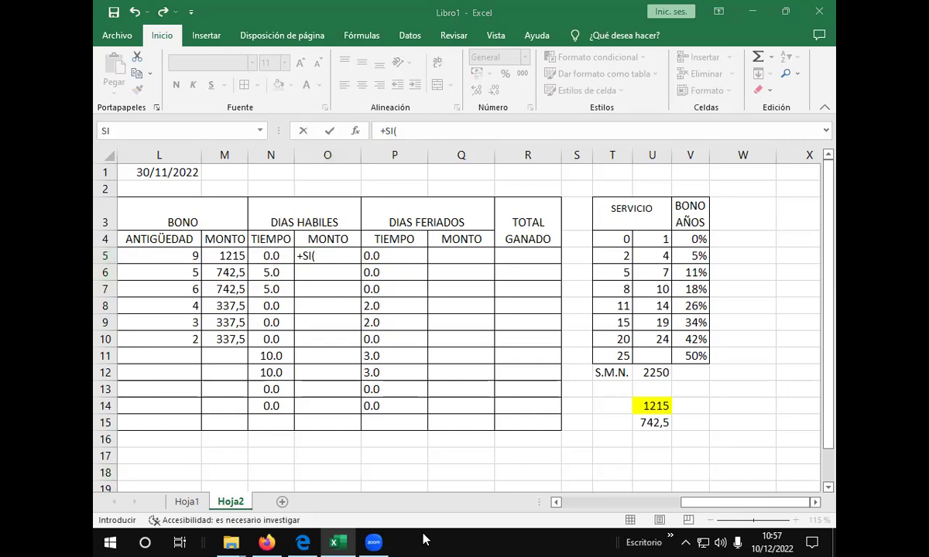
click(645, 503)
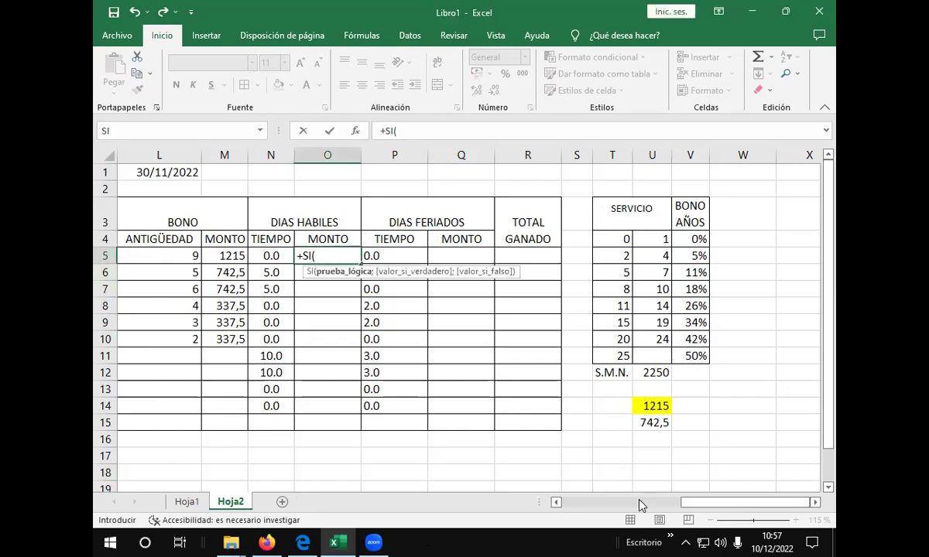
Add the condition D5="F" to the SI formula in O5
click(639, 504)
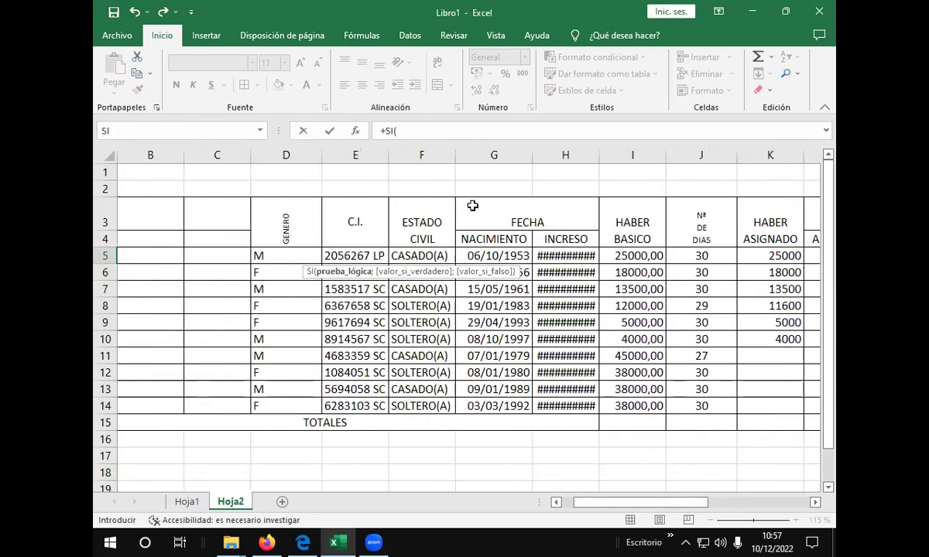
click(266, 258)
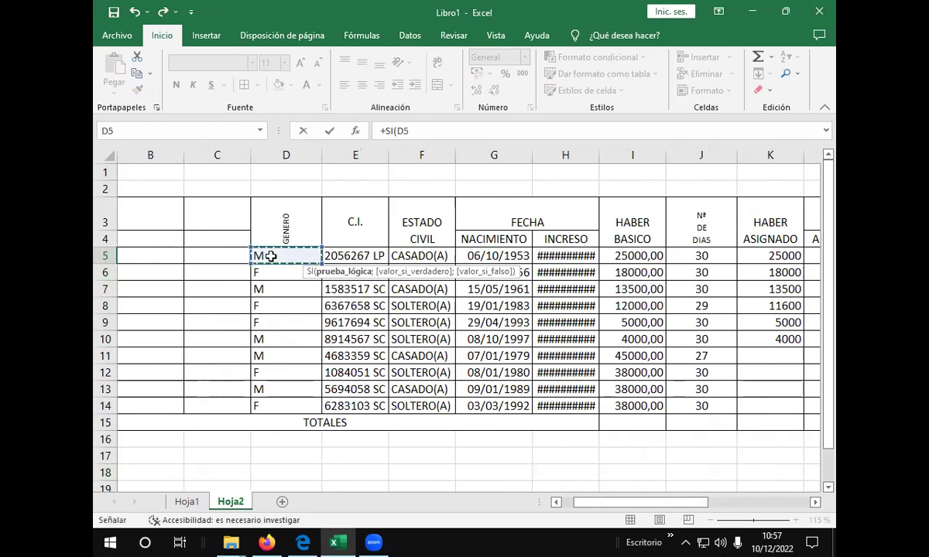
drag(607, 507, 675, 504)
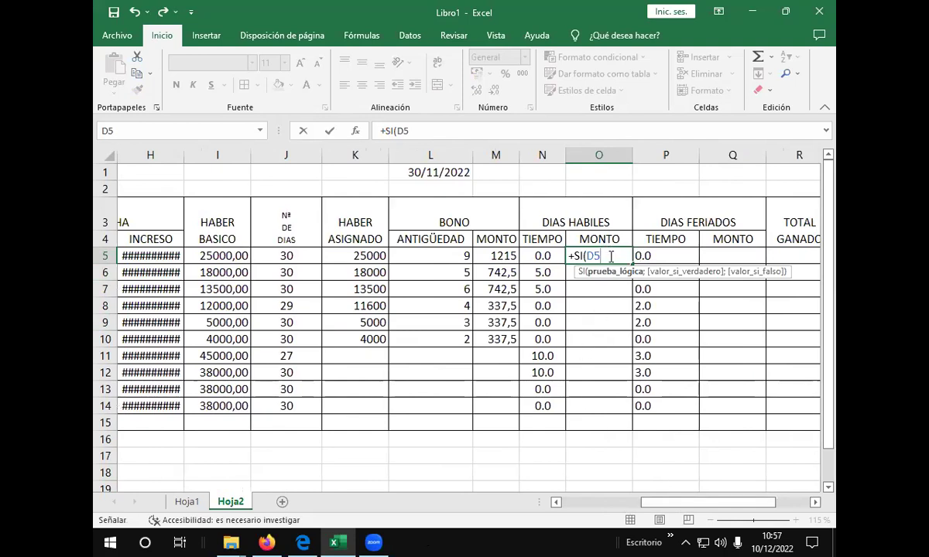
text(=)
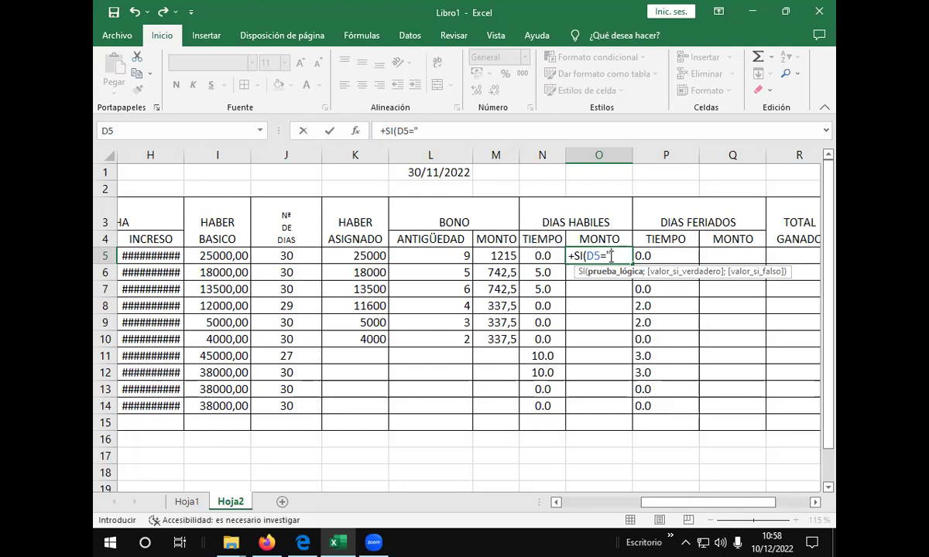
text(F)
text(;)
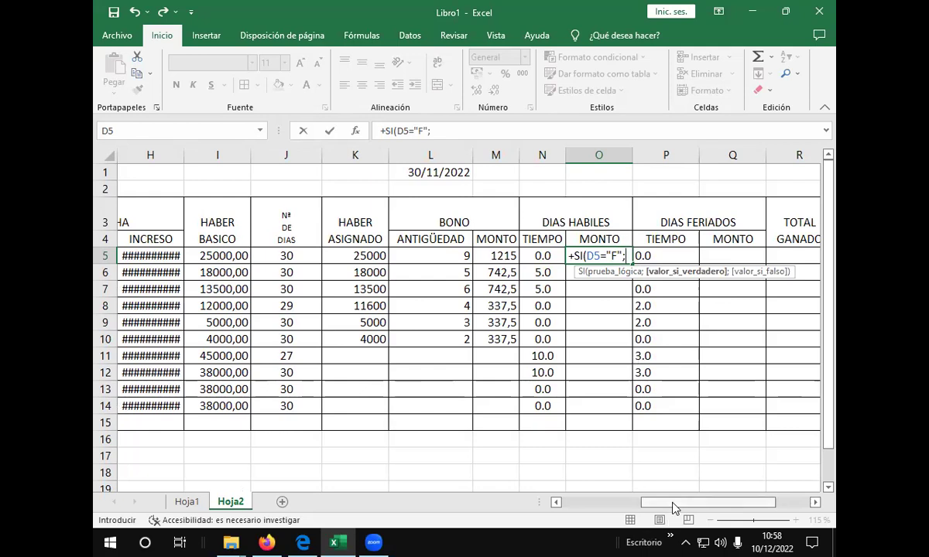
Add the true result (I5/210)*2*N5 after the condition
click(228, 256)
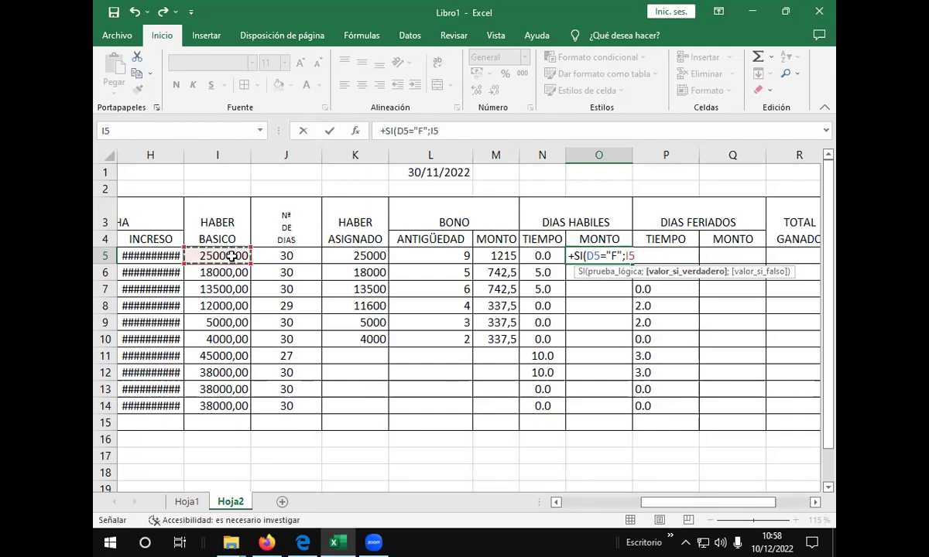
key(BackSpace)
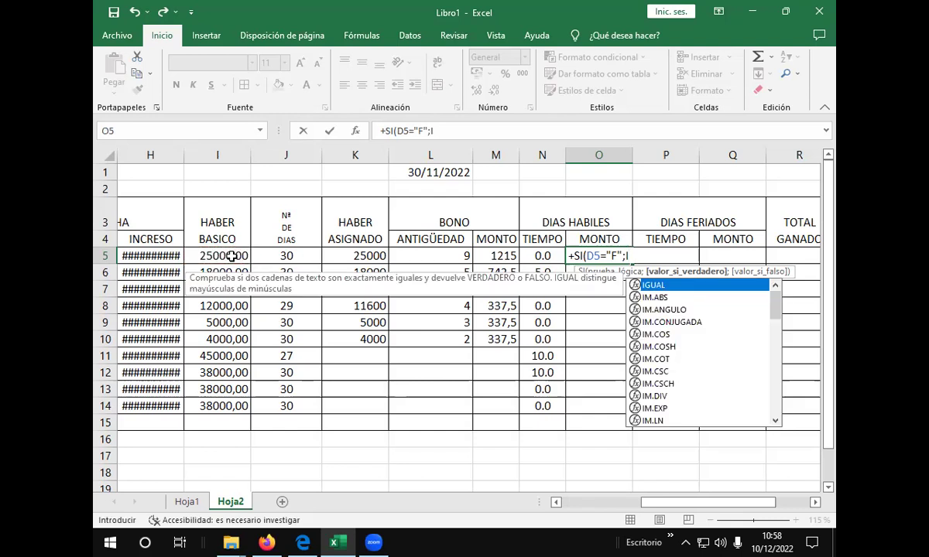
key(BackSpace)
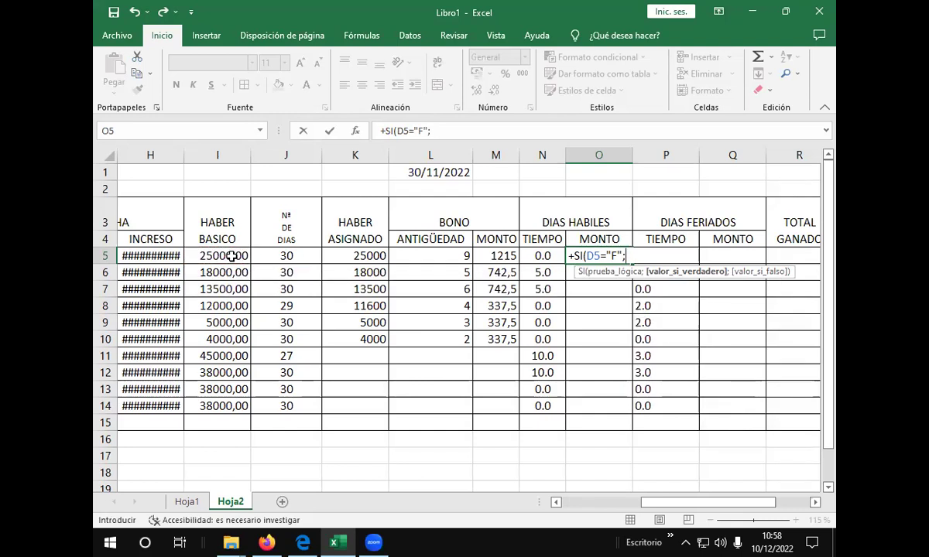
text(()
click(224, 255)
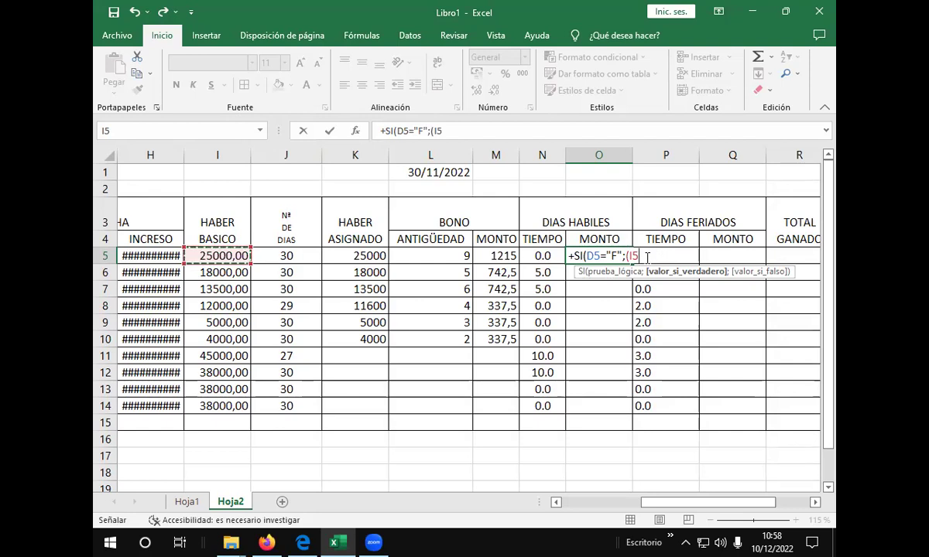
text(/)
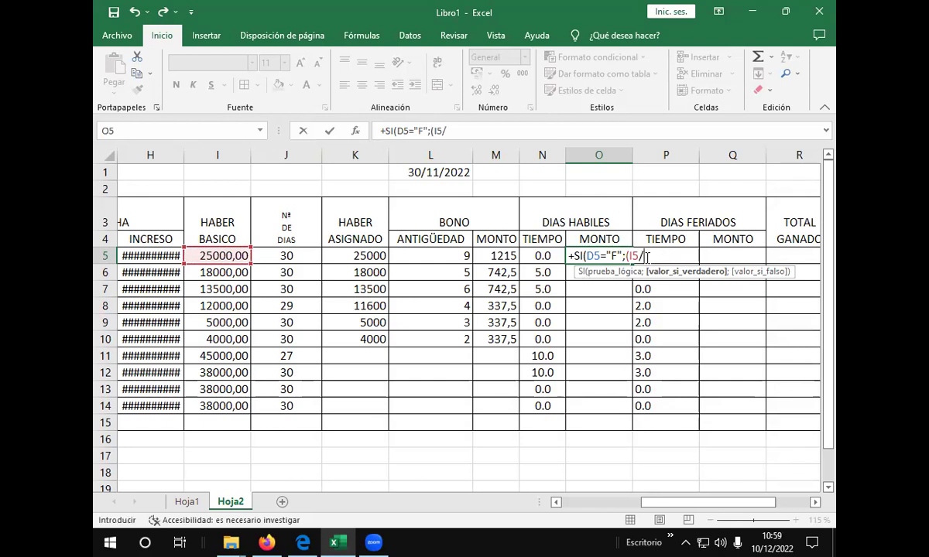
text(210)
text())
text(*2)
text(*)
click(544, 256)
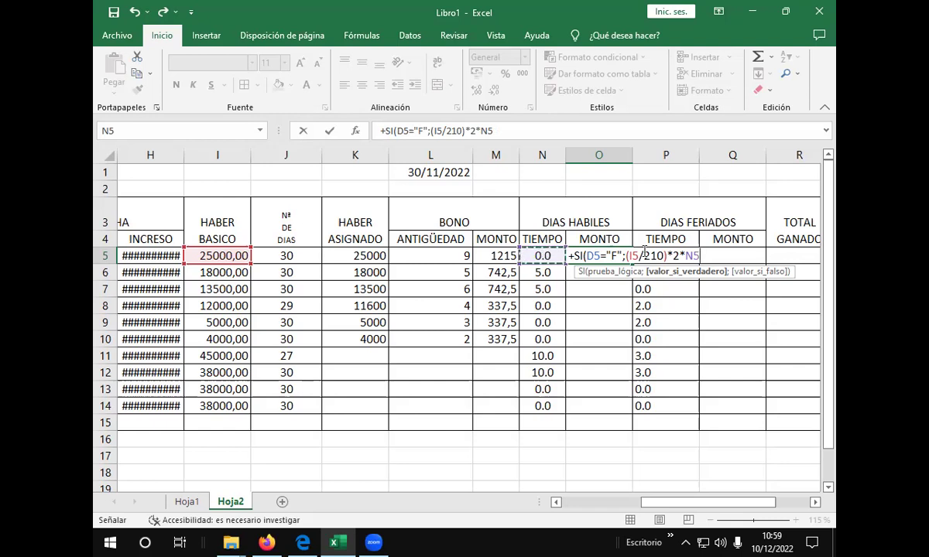
Add a semicolon after N5 in O5's formula to start the false argument
text(;)
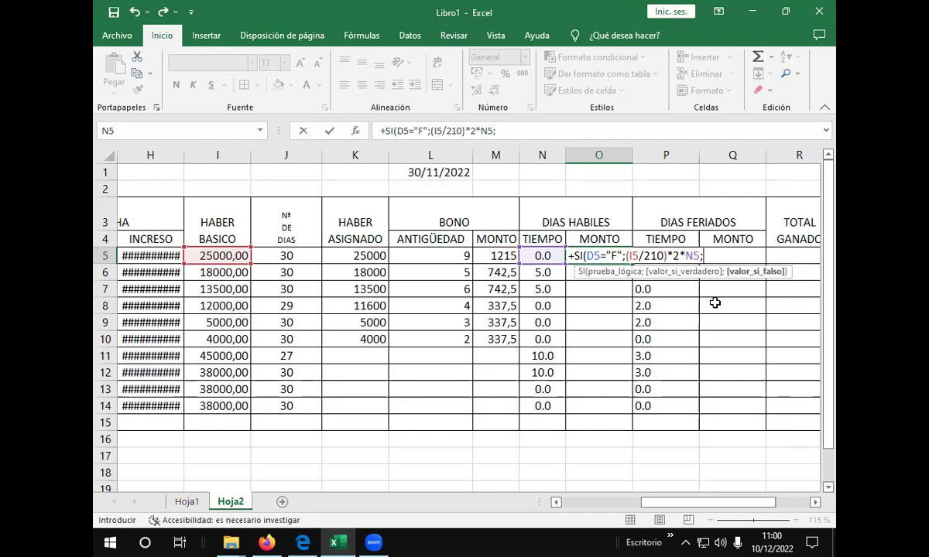
Nest a second SI testing D5="M" as the false argument
text(S)
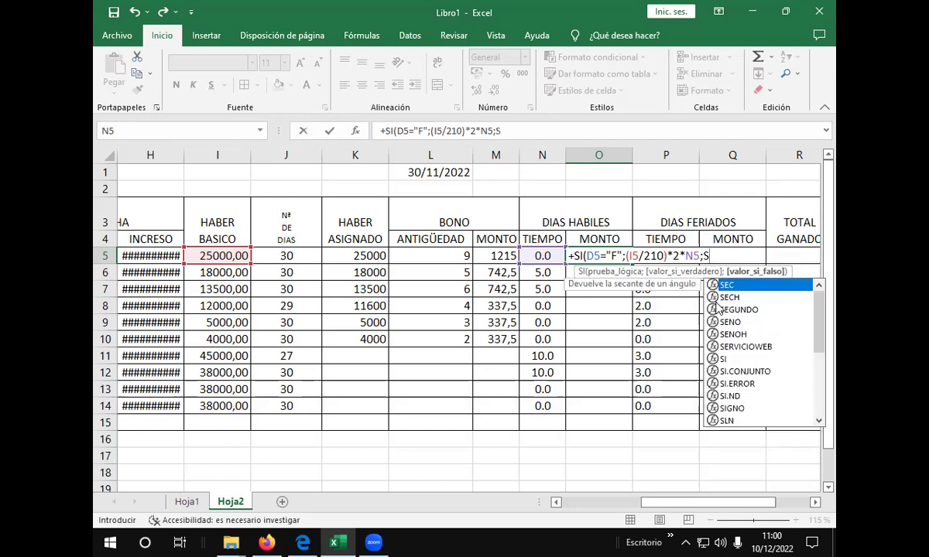
text(I)
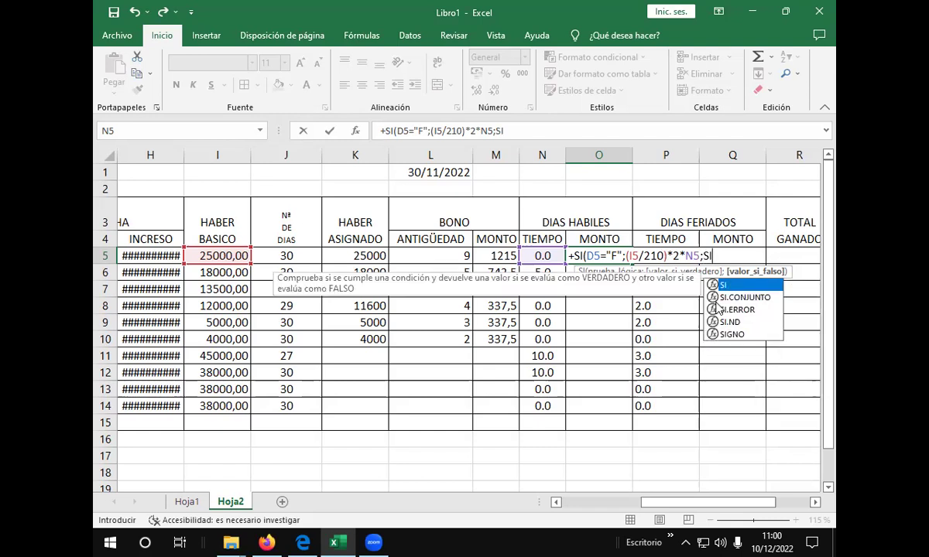
text((()
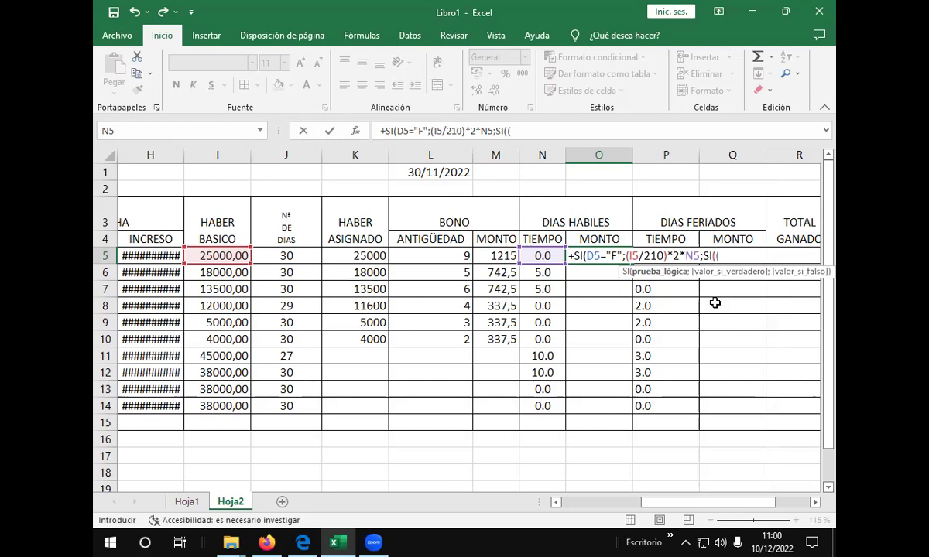
key(BackSpace)
drag(704, 502, 633, 513)
click(326, 252)
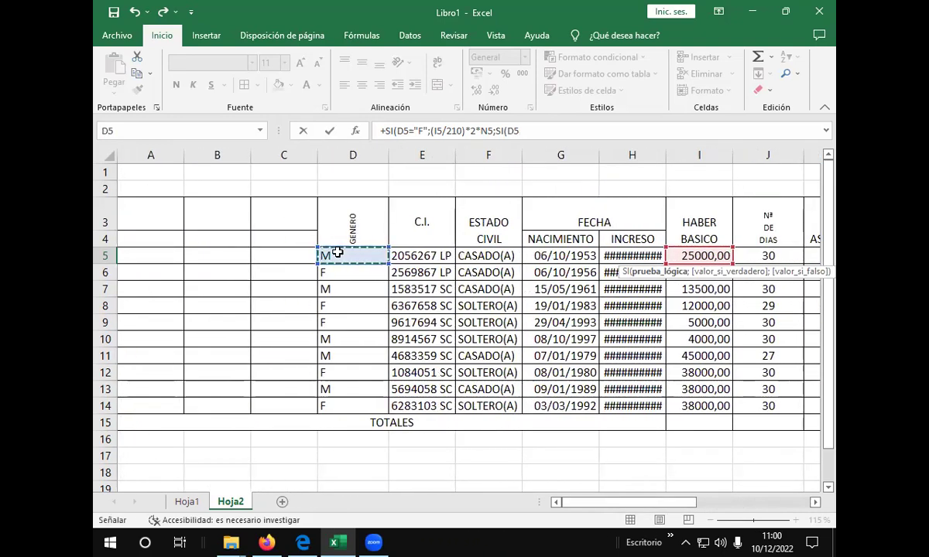
drag(696, 502, 771, 497)
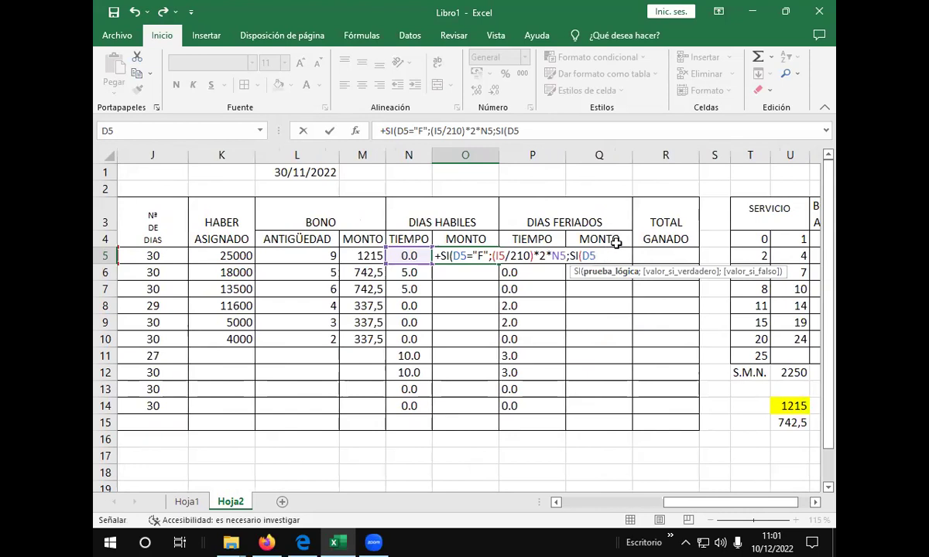
text(=)
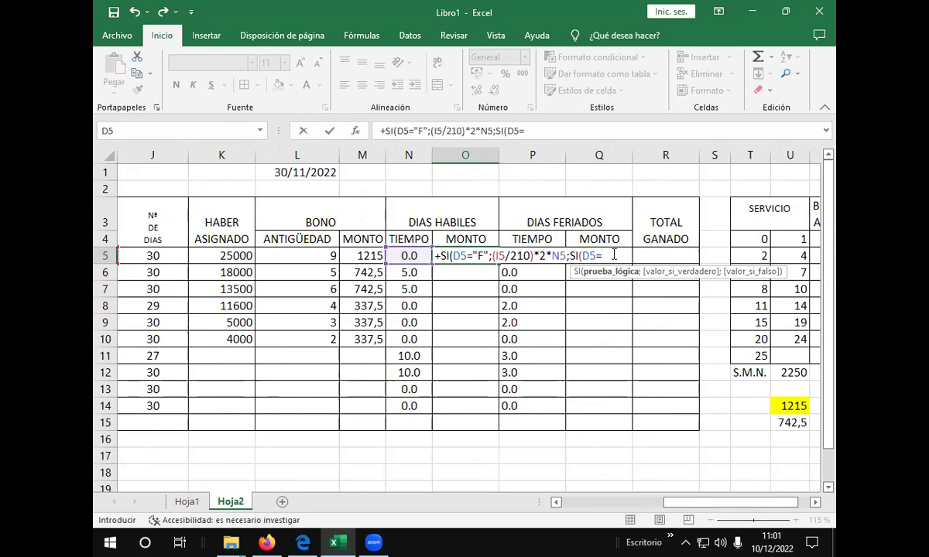
text("M)
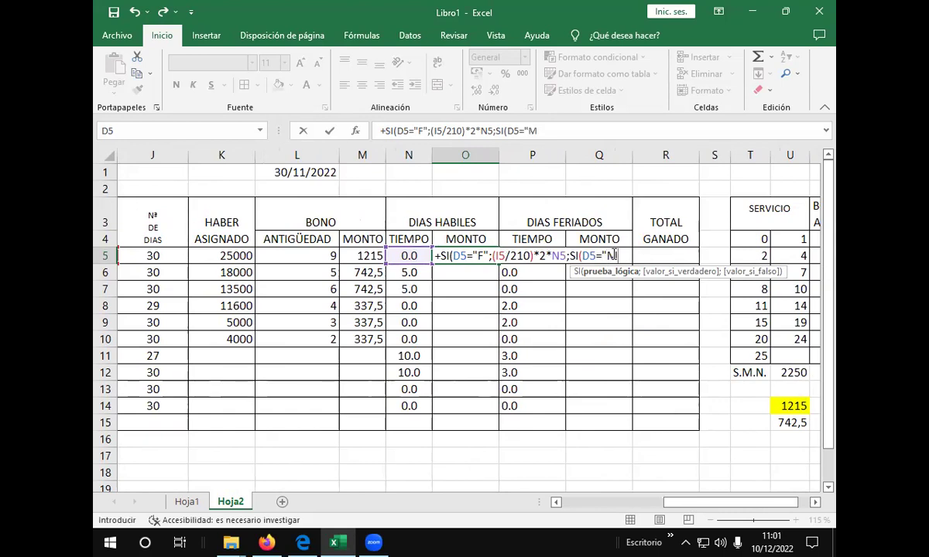
text(")
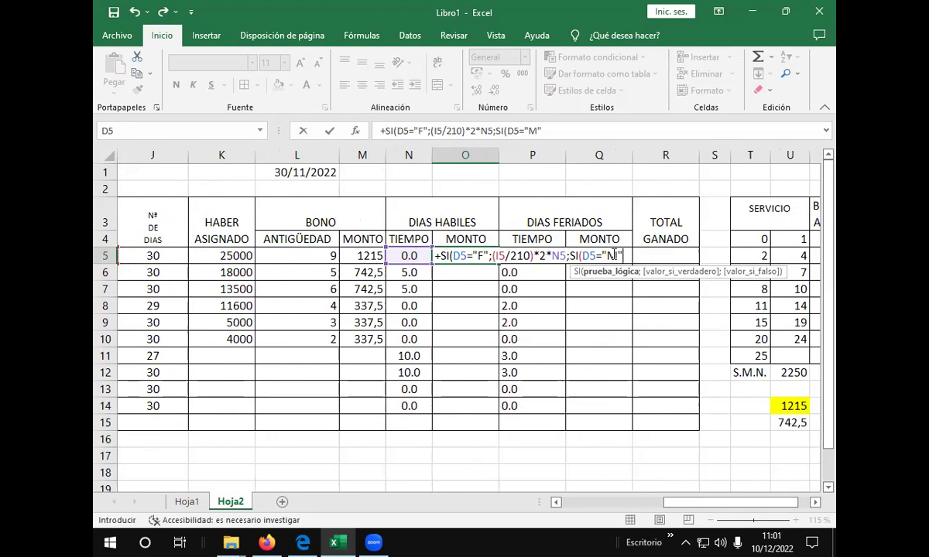
text(;)
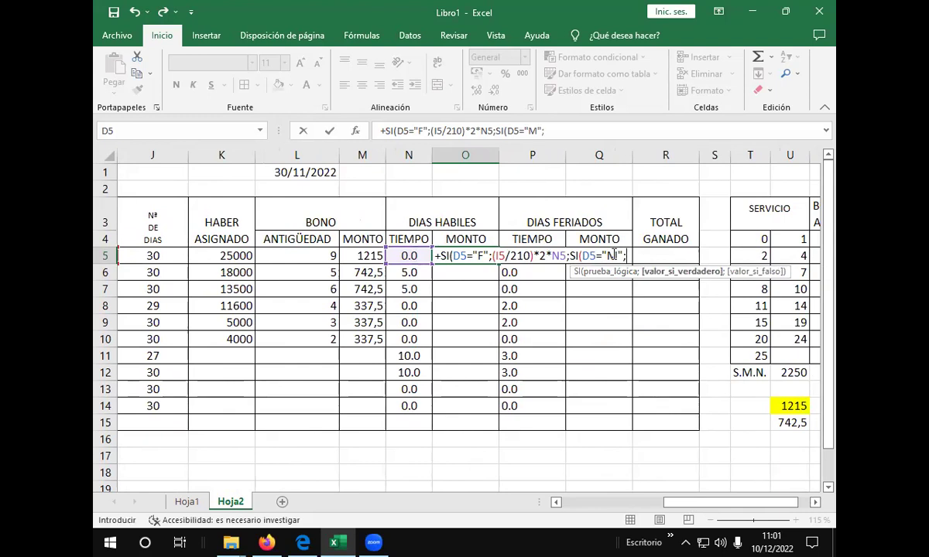
text(()
Give the nested SI the result (I5/240)*2*N5, else 0, closing with ;0))
drag(754, 504, 732, 503)
click(230, 255)
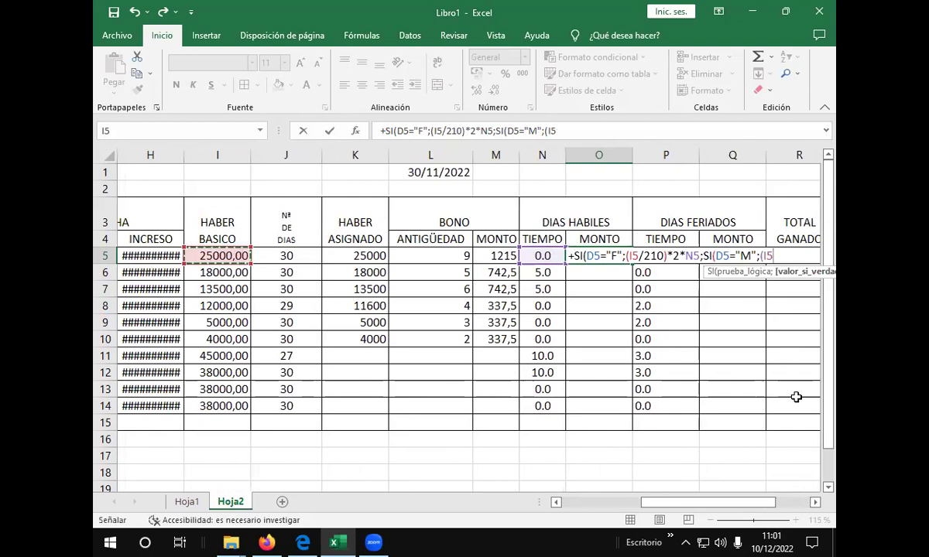
text(/)
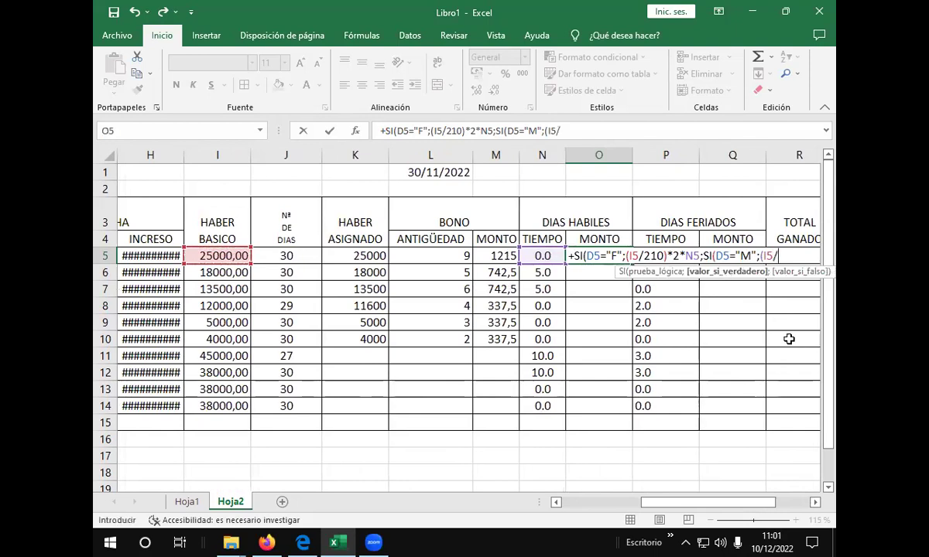
text(240))
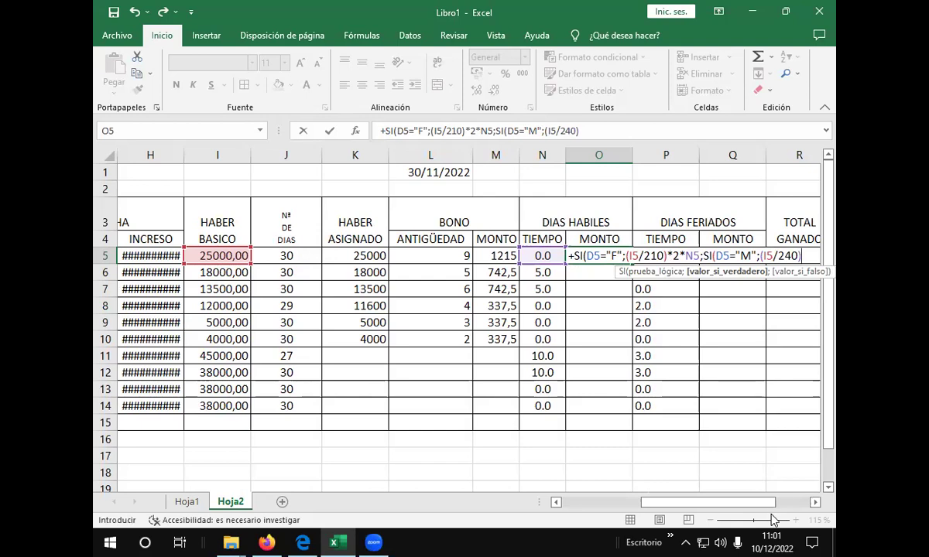
drag(771, 504, 786, 507)
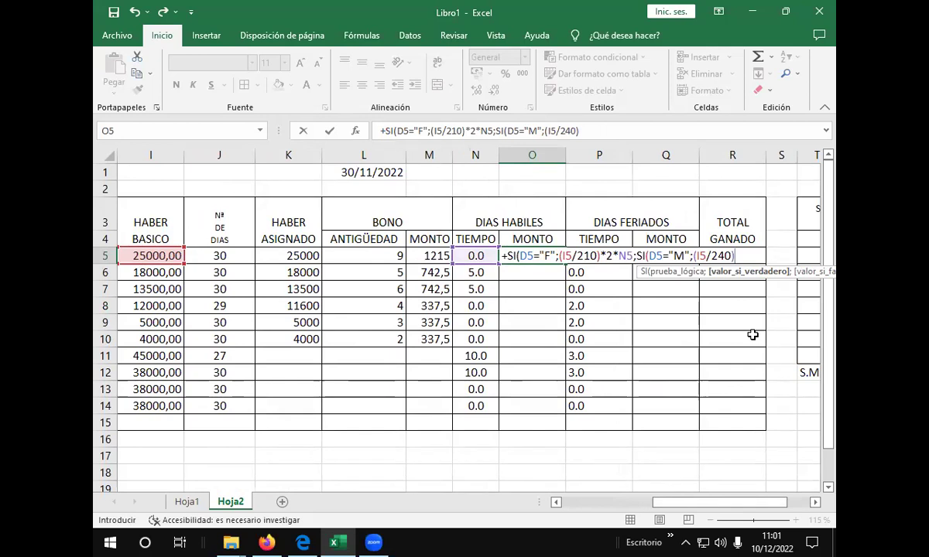
text(*2)
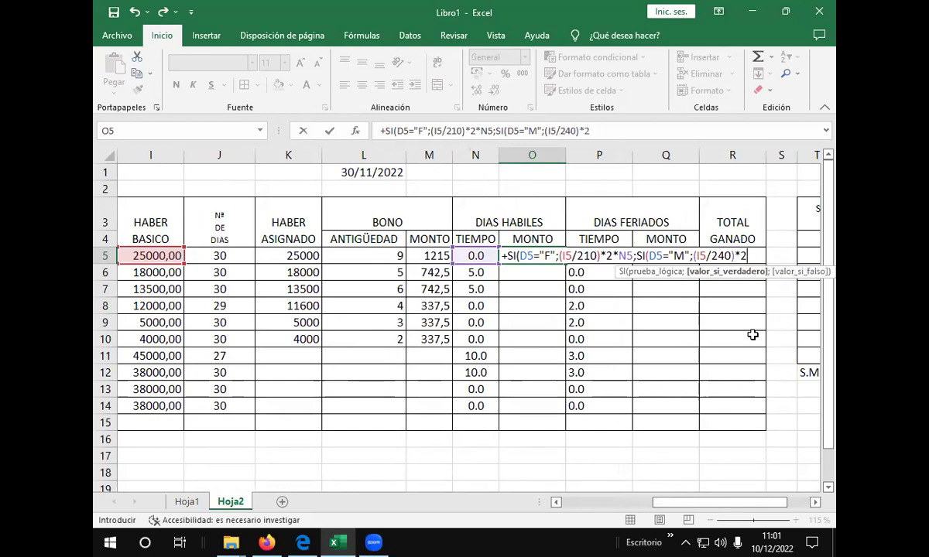
text(*)
click(468, 254)
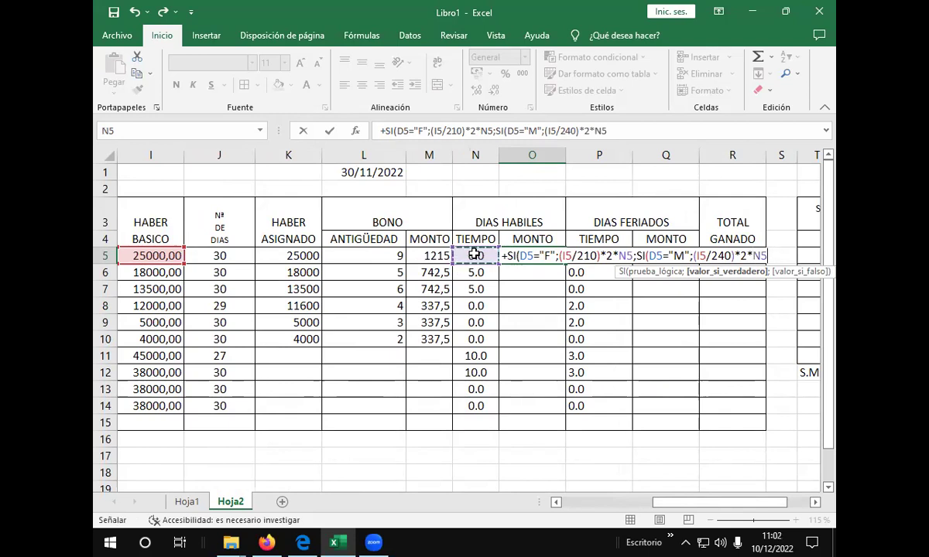
text(;)
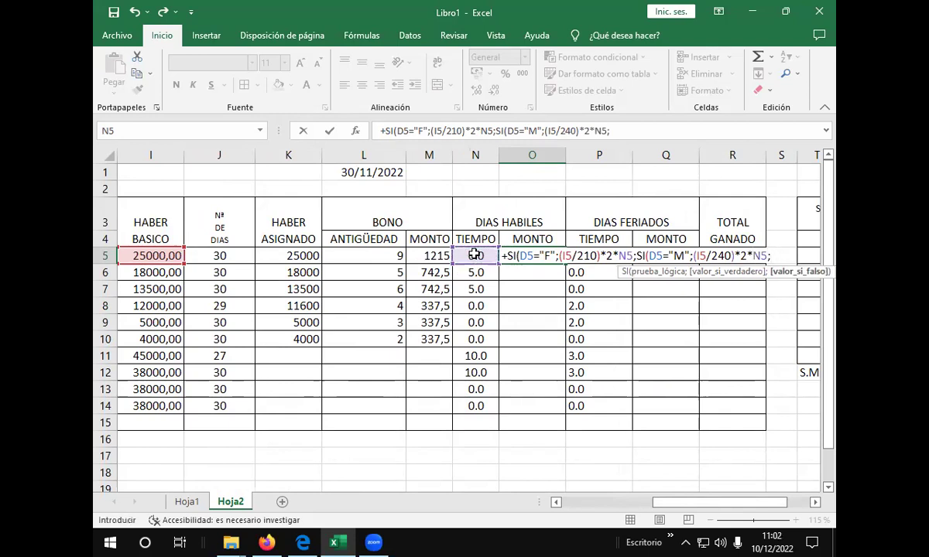
text(0)))
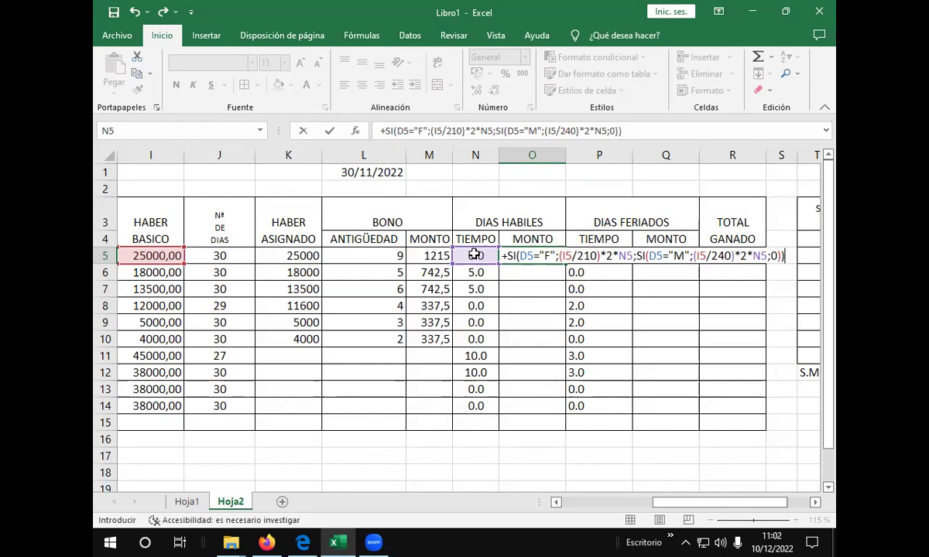
Enter the O5 formula and inspect N5's 0.0 value behind the #¡VALOR! error
key(Return)
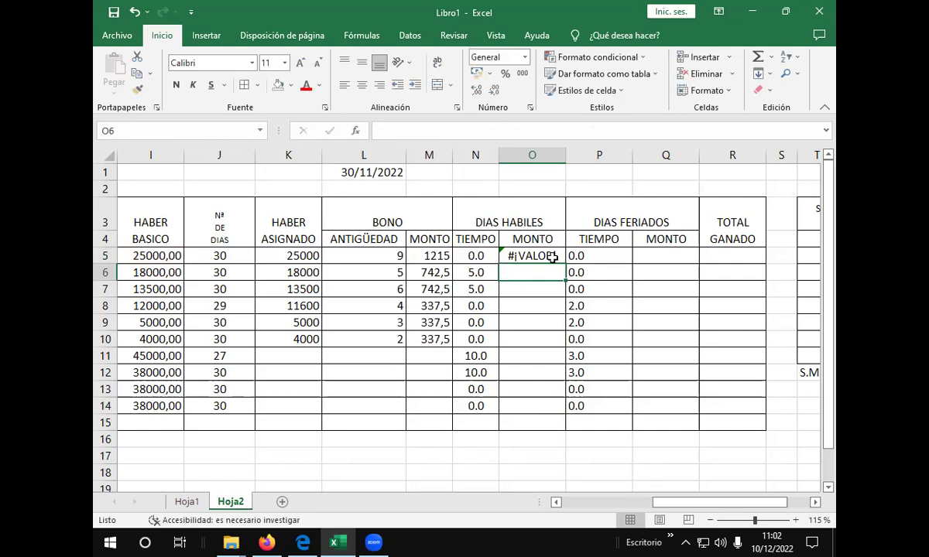
click(474, 254)
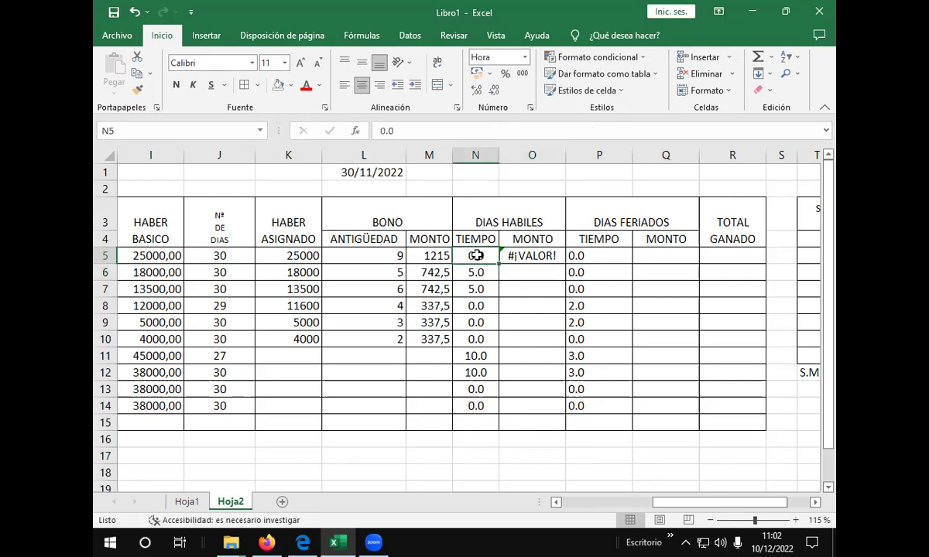
click(545, 258)
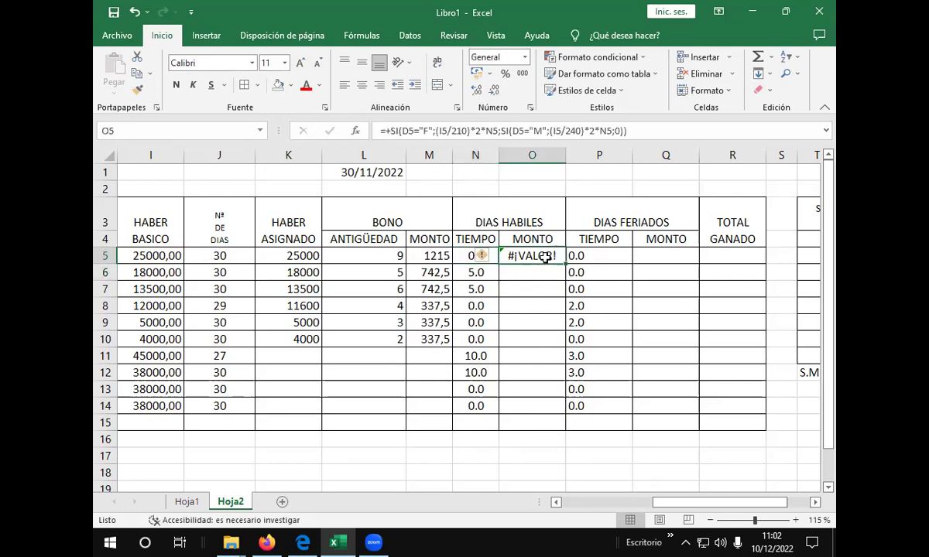
click(460, 256)
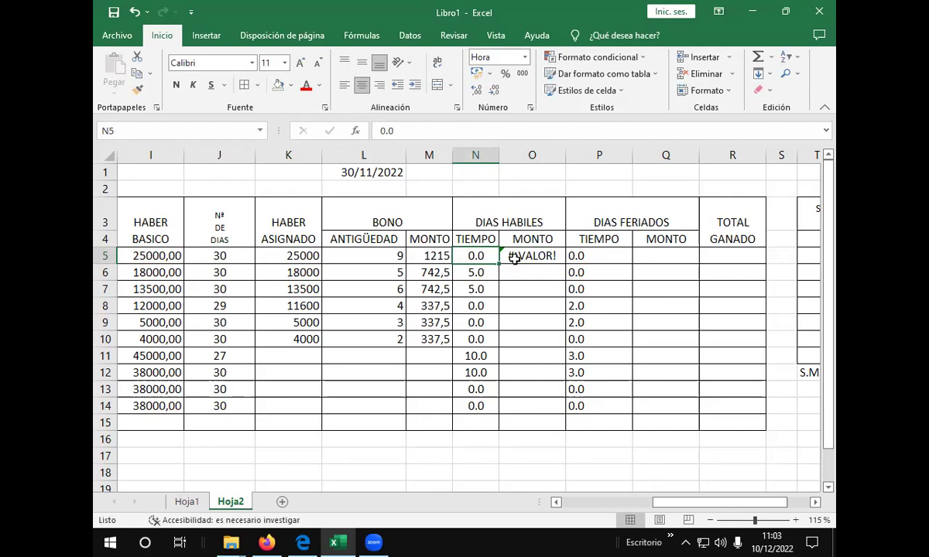
Retype N5 as 0 and set it to General number format
text(0)
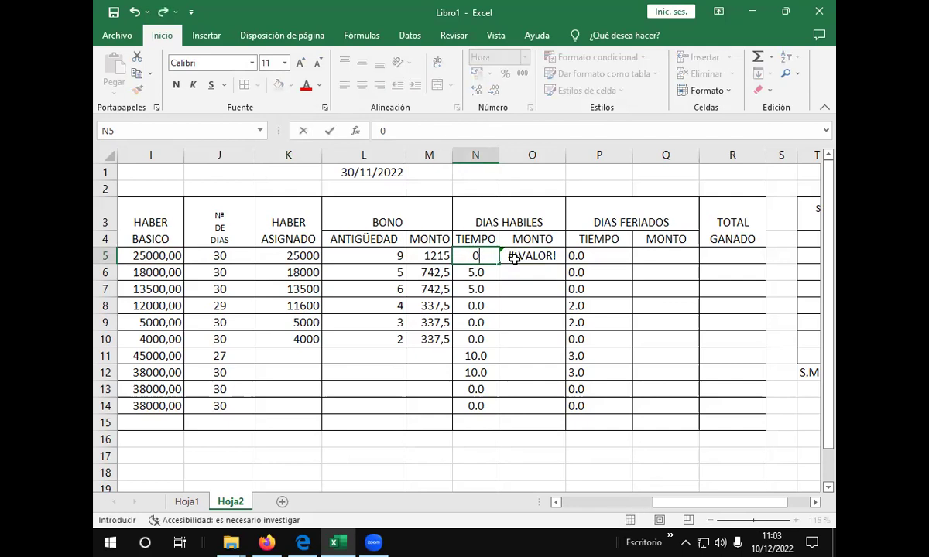
key(Return)
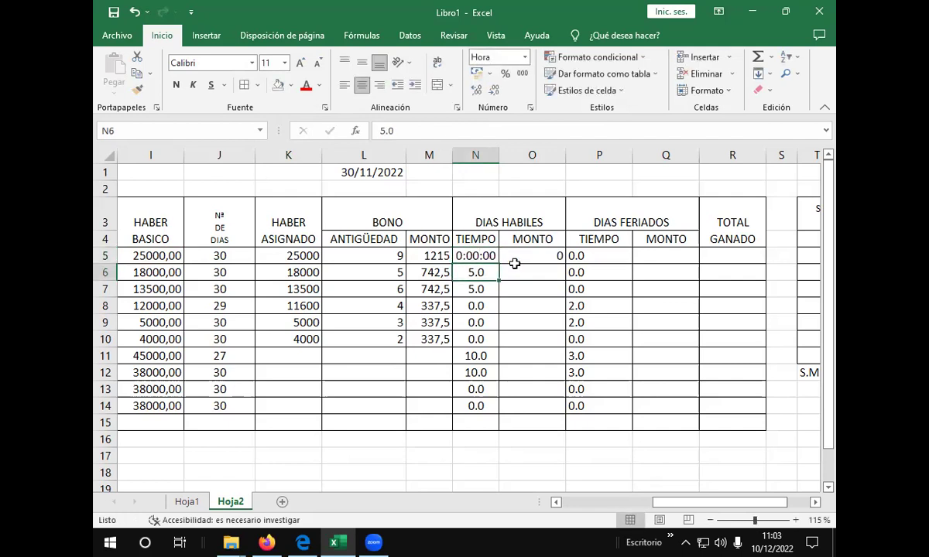
click(484, 257)
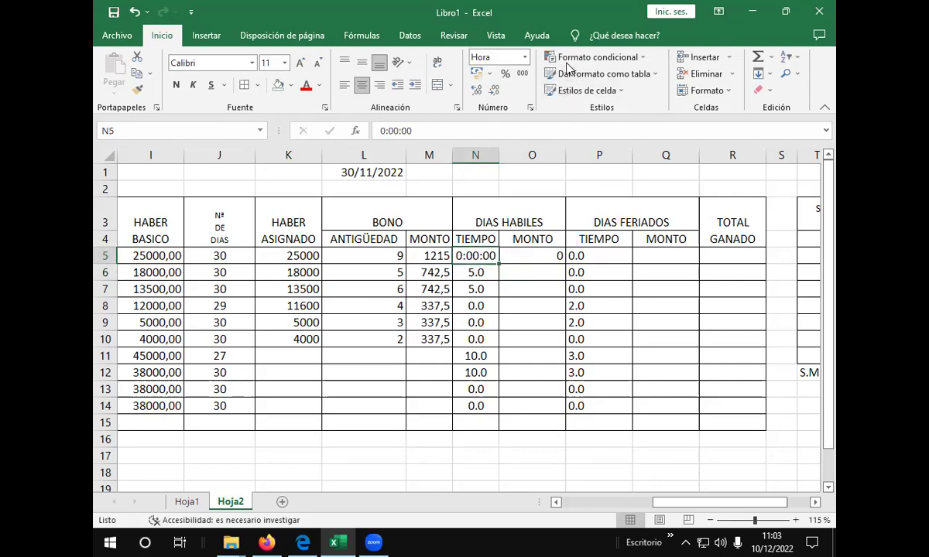
click(494, 60)
click(491, 76)
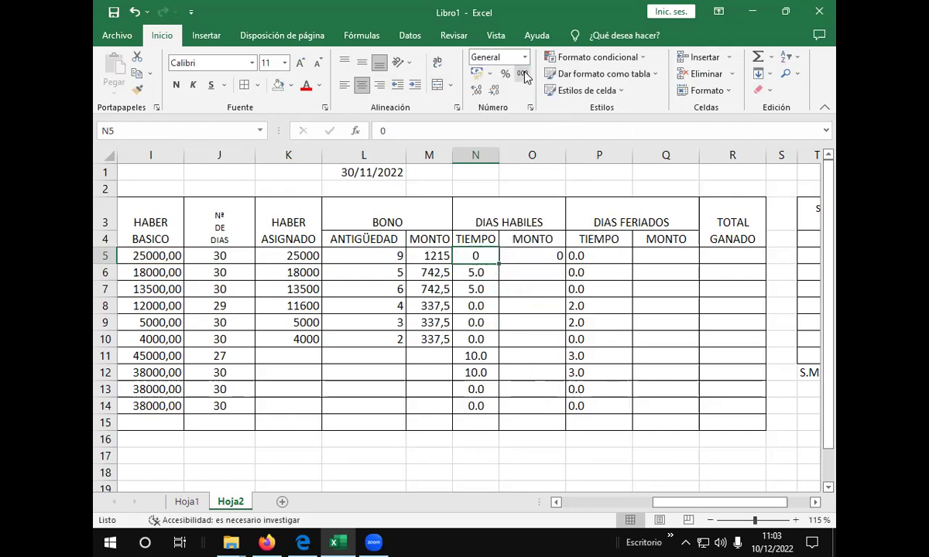
Retype N6 and apply General format to N6:N10
click(490, 272)
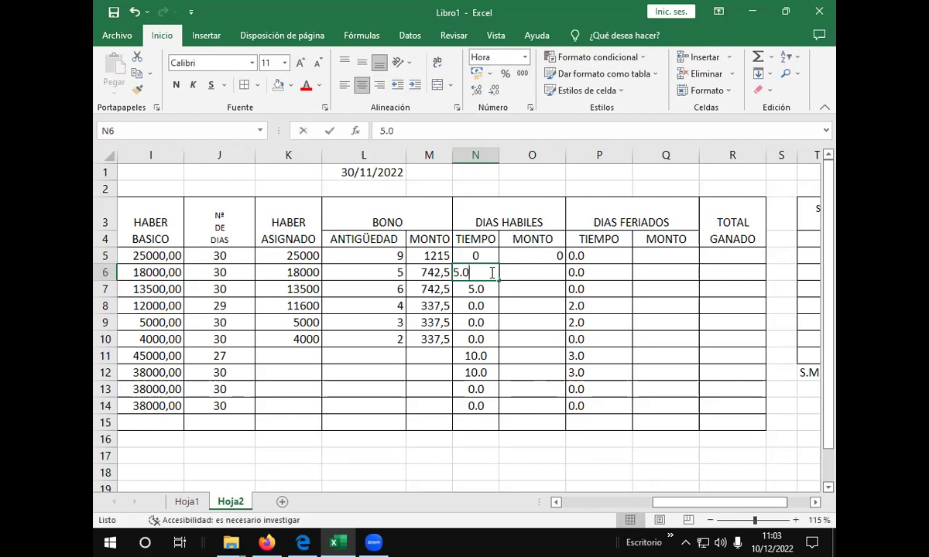
text(0)
key(Return)
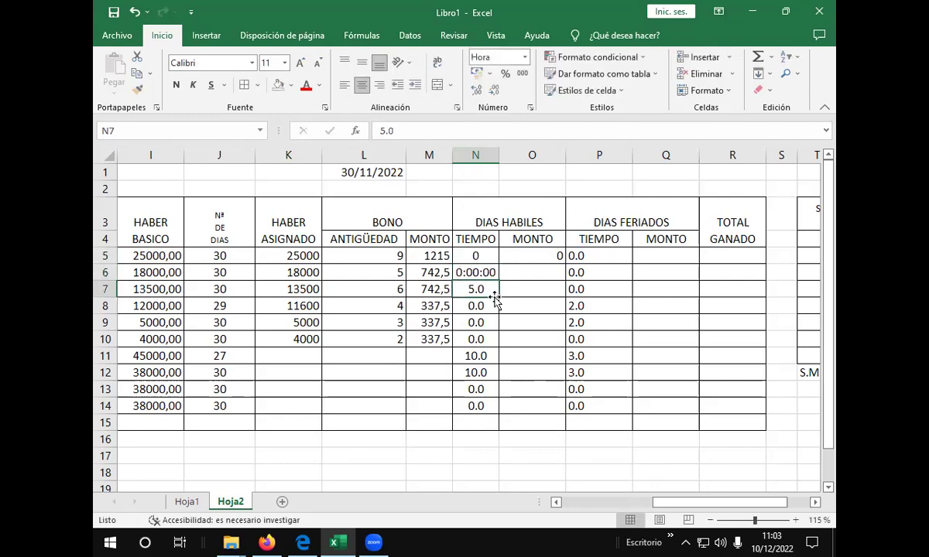
click(475, 271)
drag(475, 271, 479, 336)
click(525, 57)
click(507, 78)
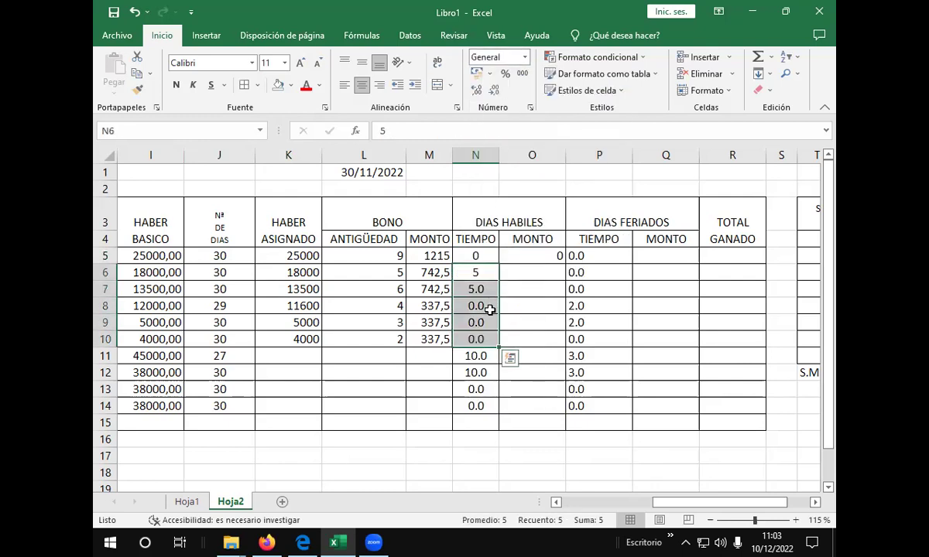
Re-enter the remaining TIEMPO values (5, 0, 0, 0) as plain numbers, removing the stray 10 in N11
click(492, 291)
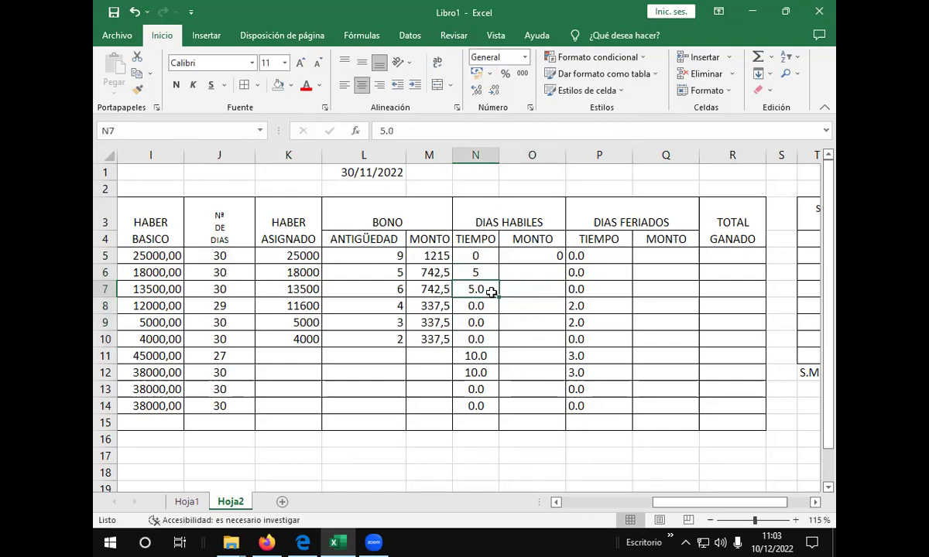
text(5)
key(Return)
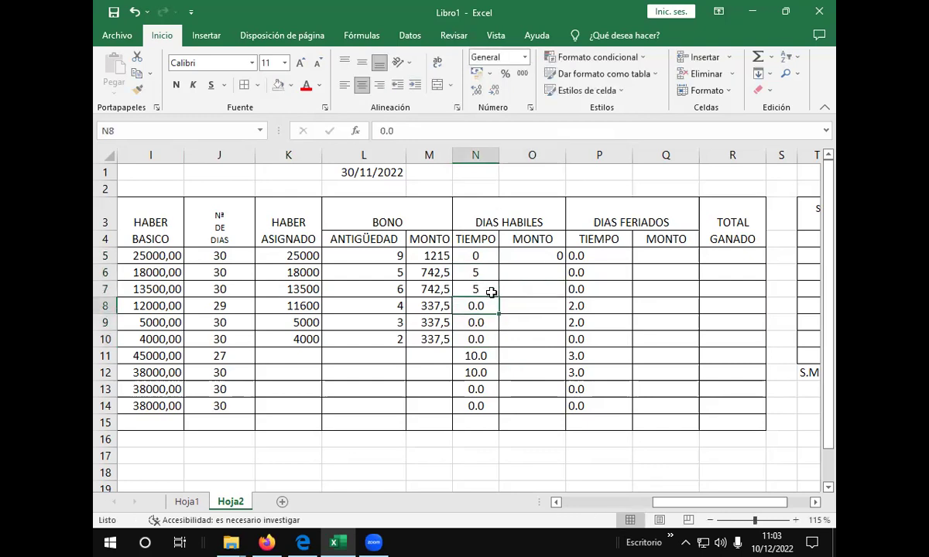
text(0)
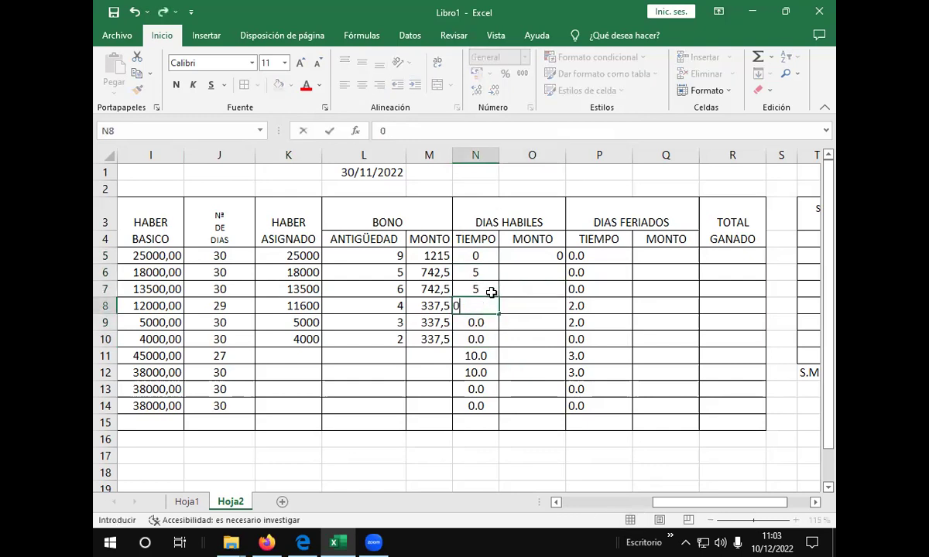
key(Return)
text(0)
key(Return)
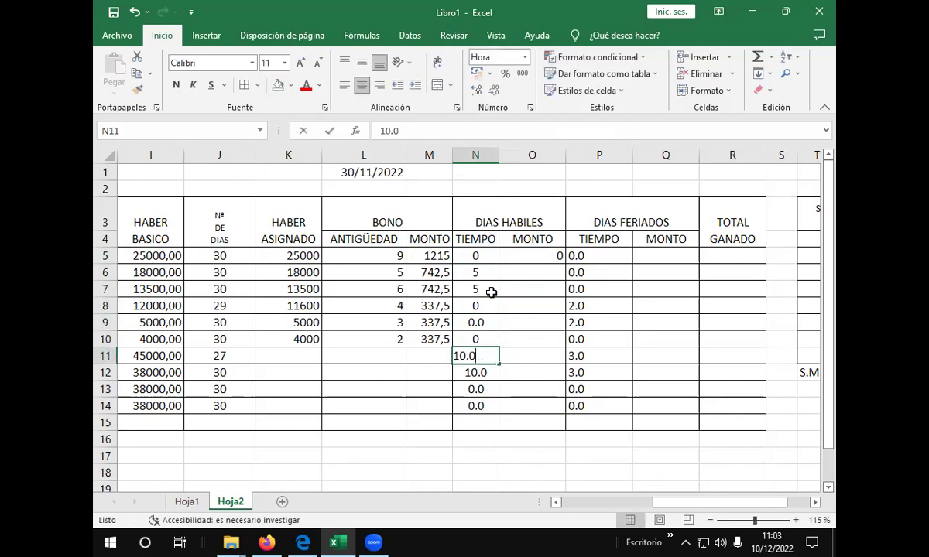
text(10)
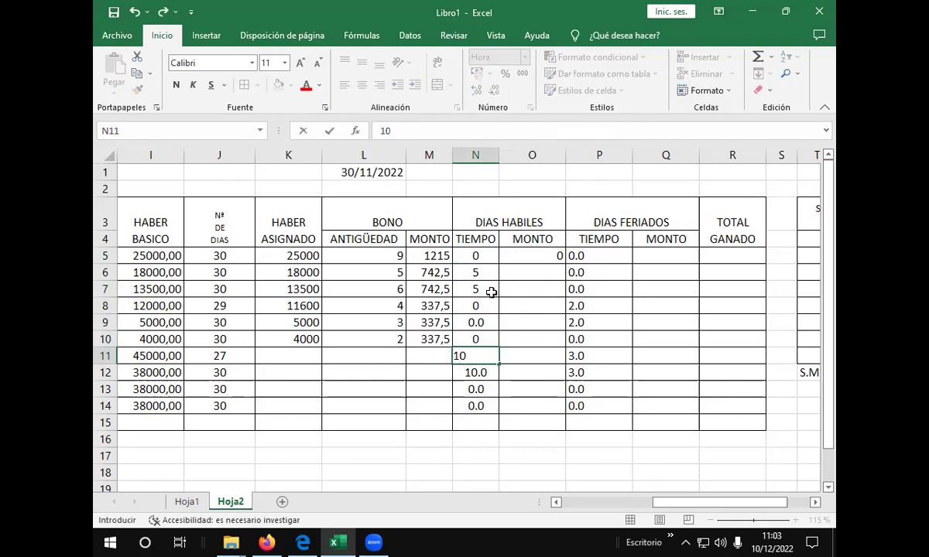
key(BackSpace)
key(BackSpace)
click(478, 323)
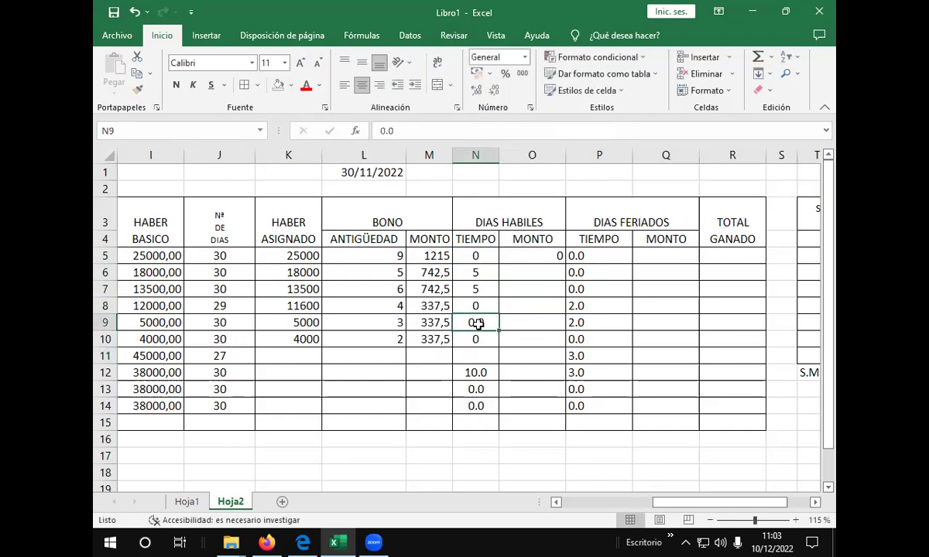
text(0)
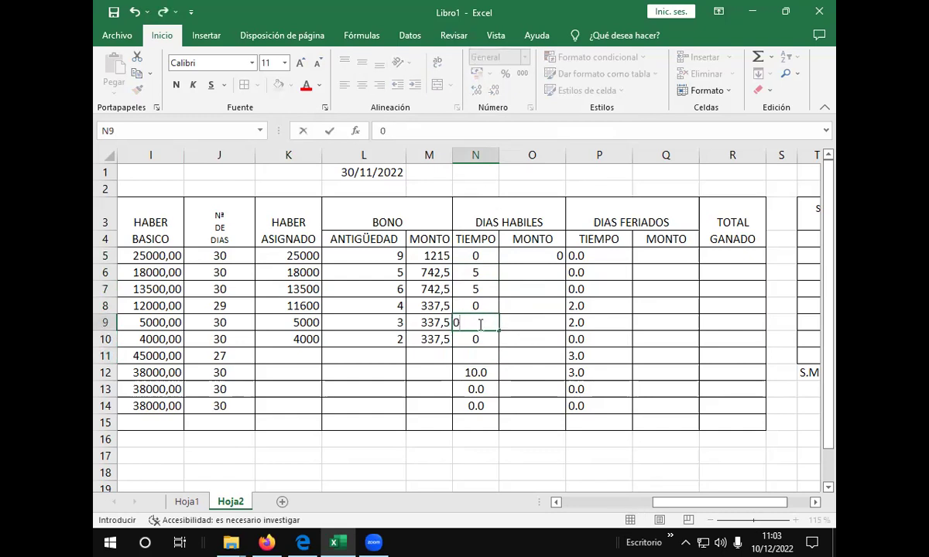
key(Return)
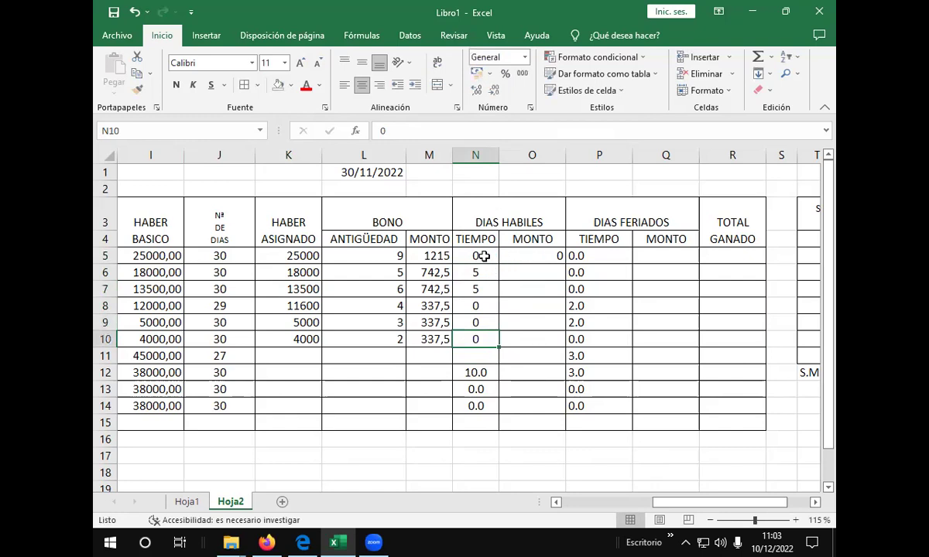
Fill O5's nested SI formula down to O10, giving 0, 857,14286, 562,5, 0, 0, 0
double_click(534, 256)
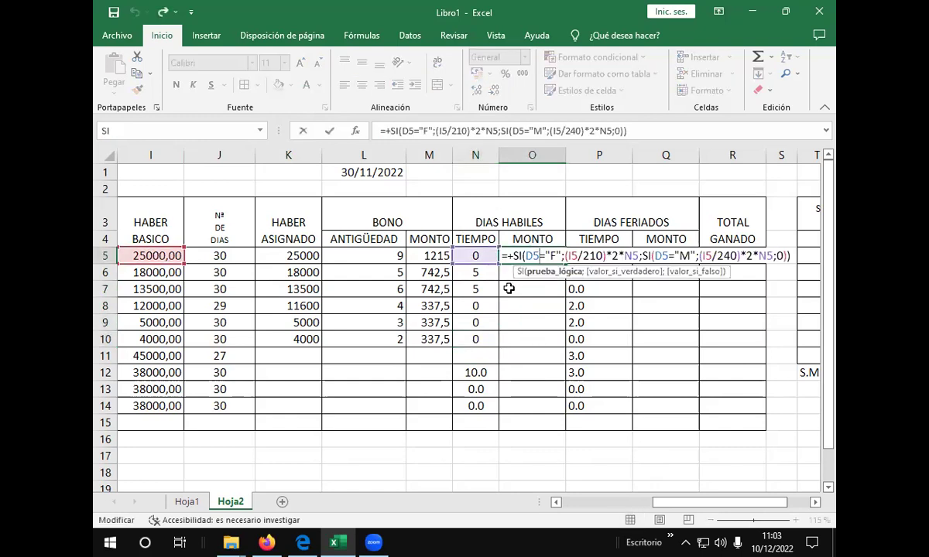
key(Return)
click(554, 256)
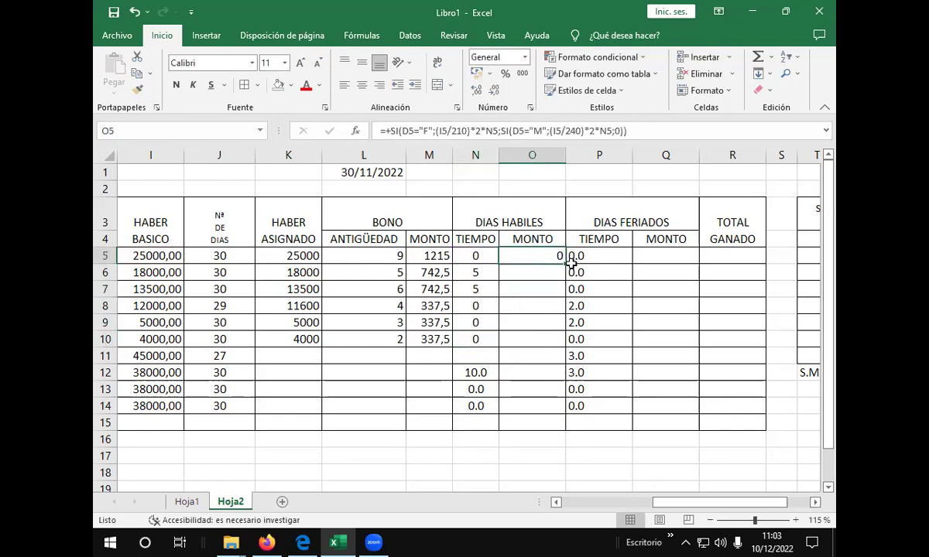
drag(569, 264, 557, 341)
click(517, 370)
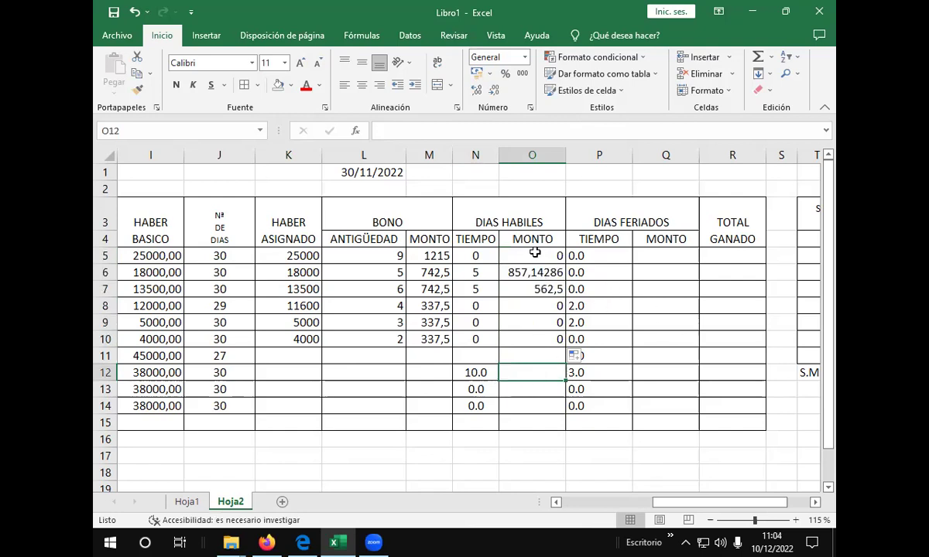
drag(542, 250, 561, 338)
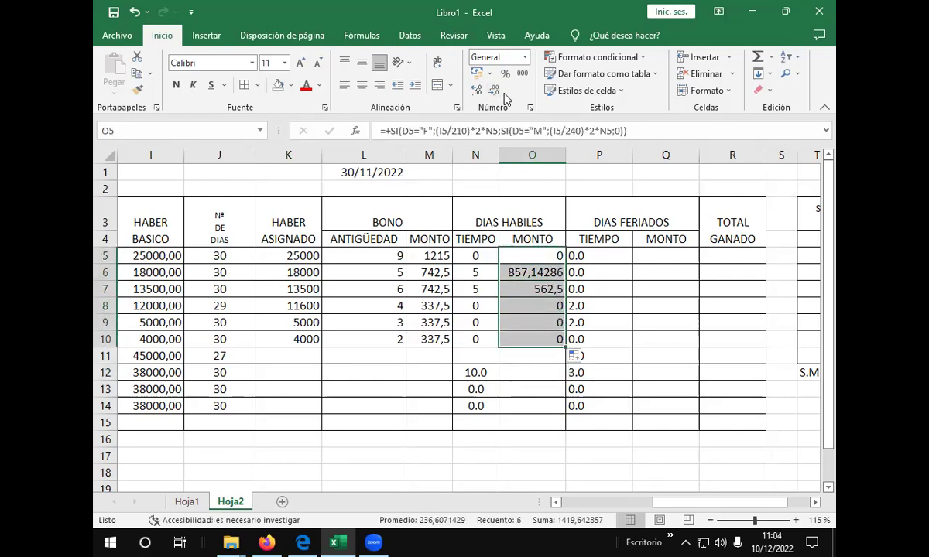
Apply the Número format to O5:O10 so amounts show two decimals, e.g. 857,14
click(524, 57)
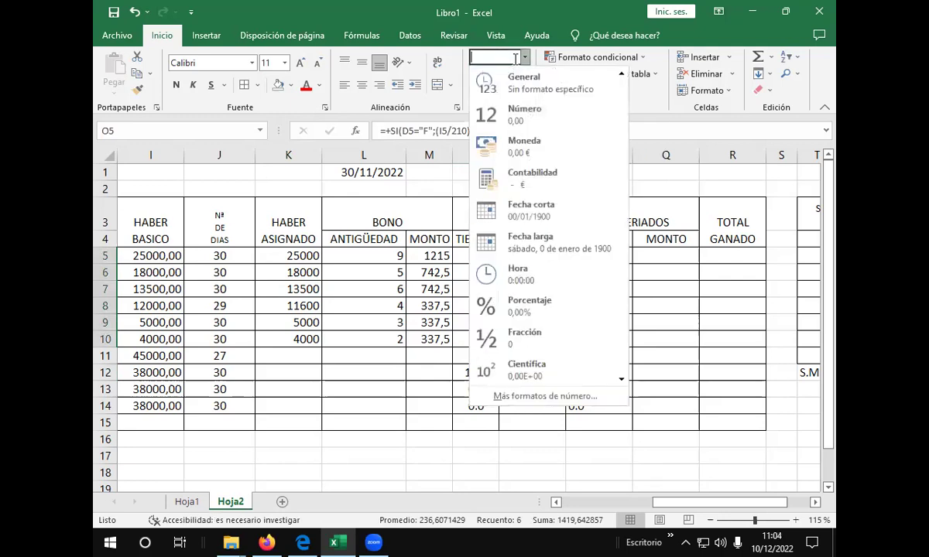
click(536, 116)
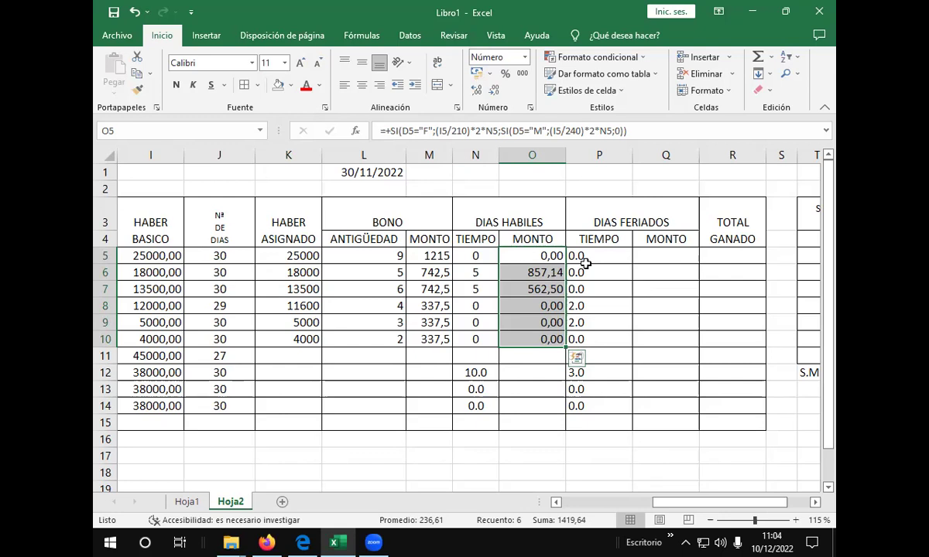
double_click(532, 257)
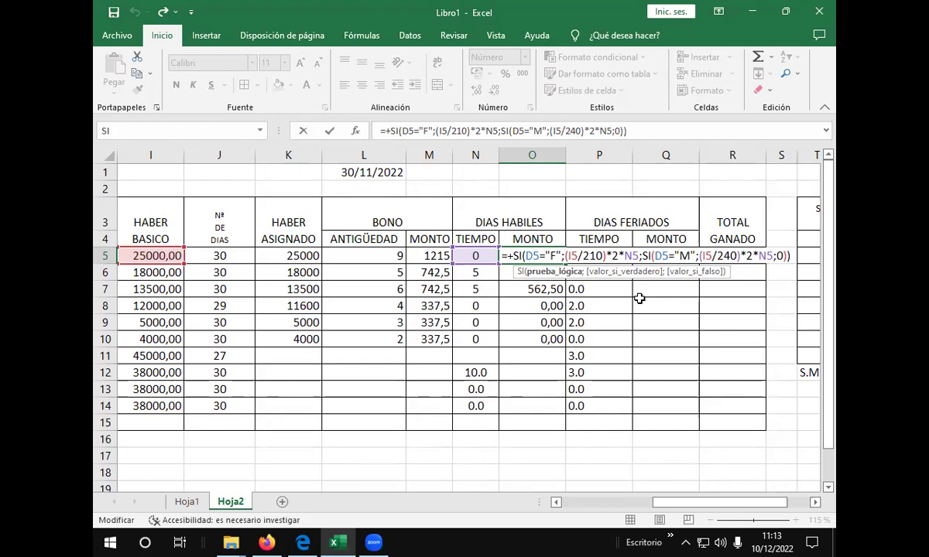
Apply the General number format to the DIAS FERIADOS TIEMPO cells P5:P10
key(Return)
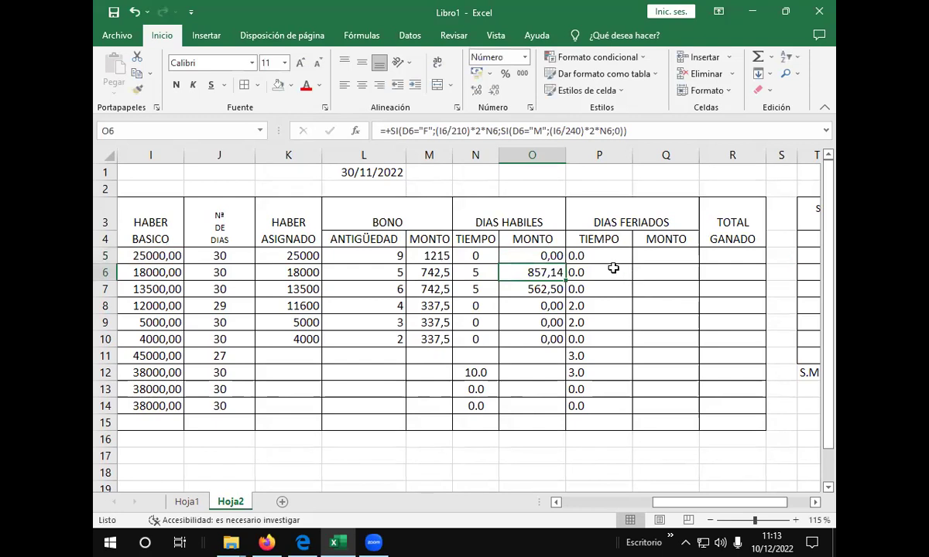
drag(621, 260, 606, 335)
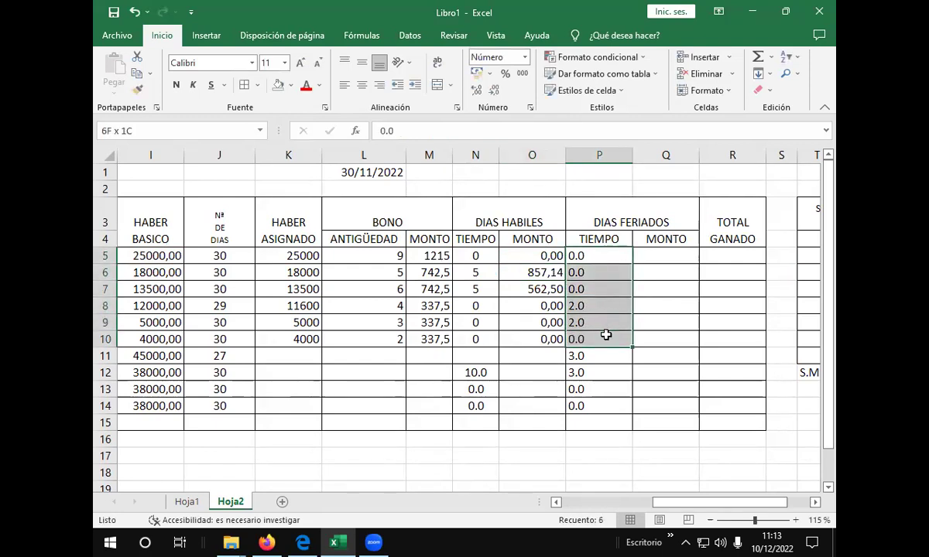
click(525, 59)
click(482, 81)
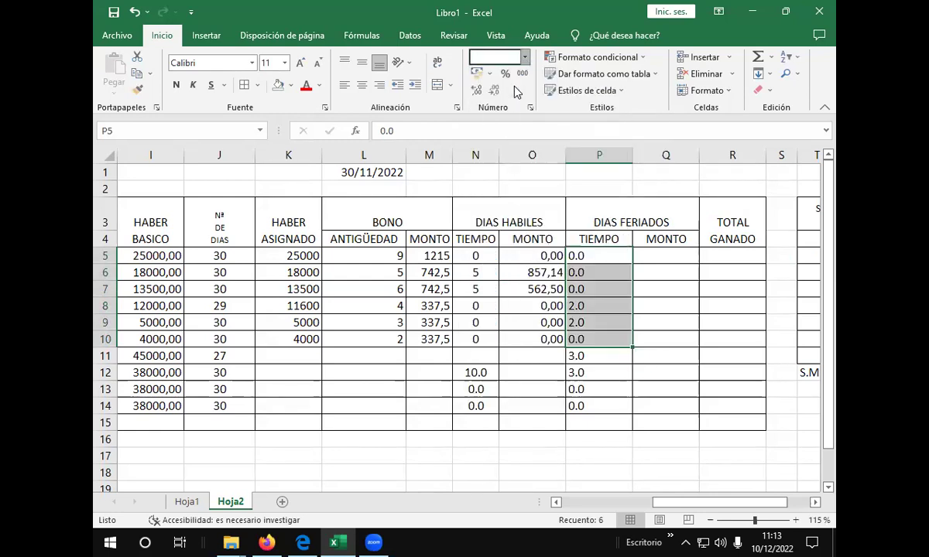
Re-enter P5:P10 as whole numbers 0, 0, 0, 2, 2, 0
click(614, 255)
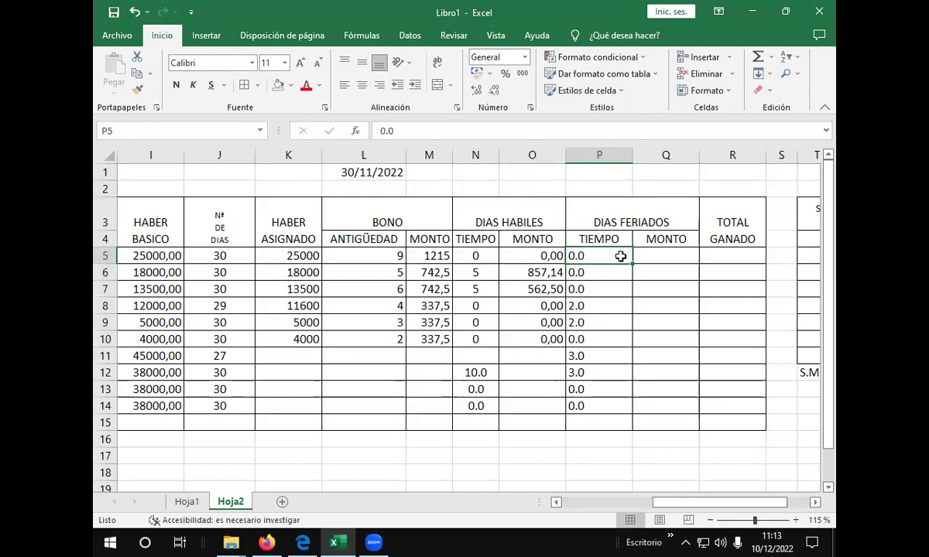
text(0)
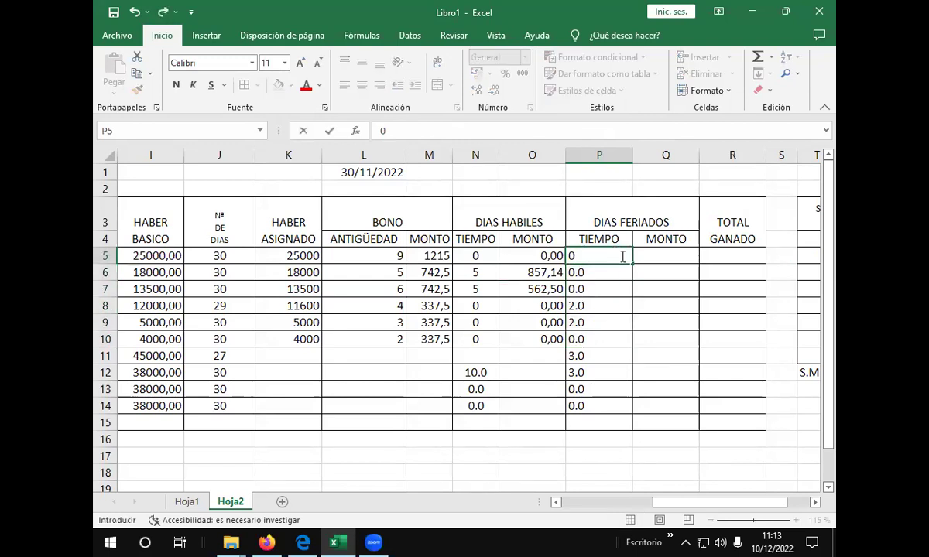
key(Return)
text(0)
key(Return)
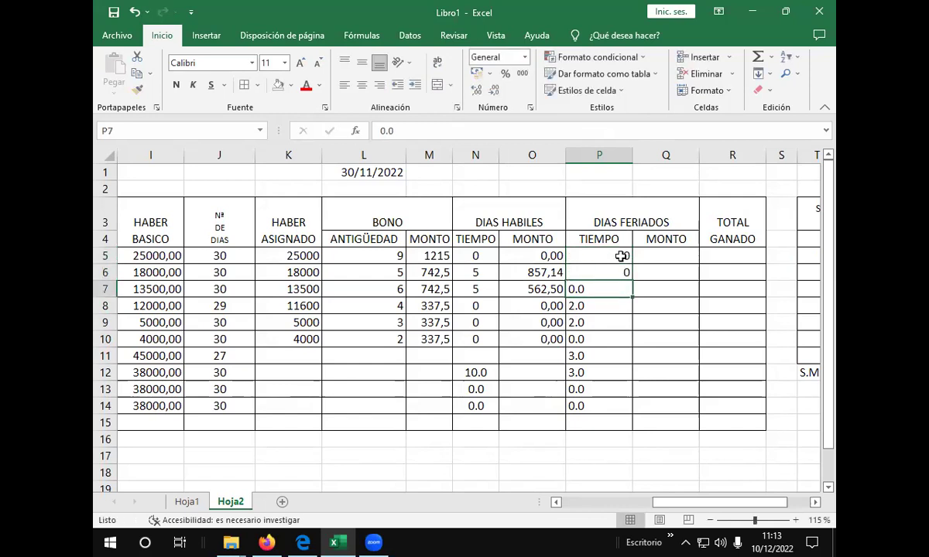
text(0)
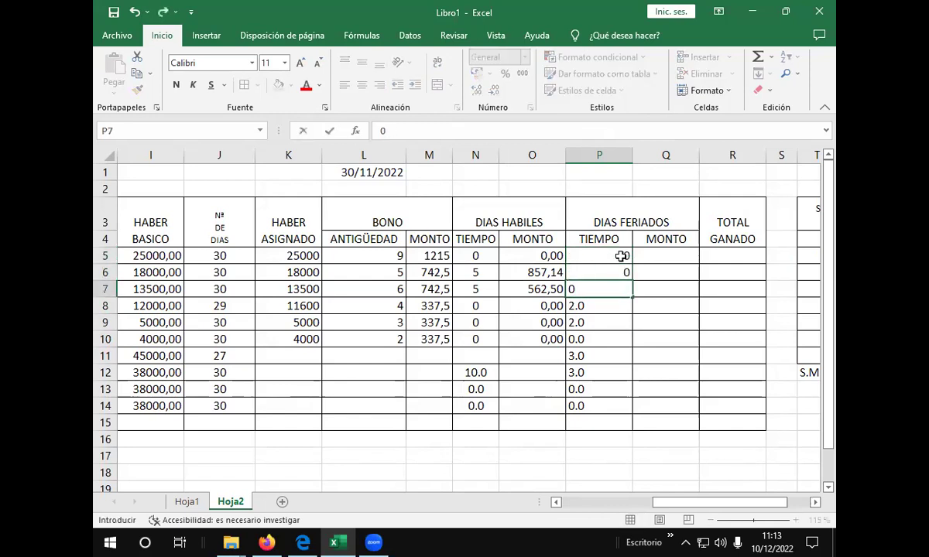
key(Return)
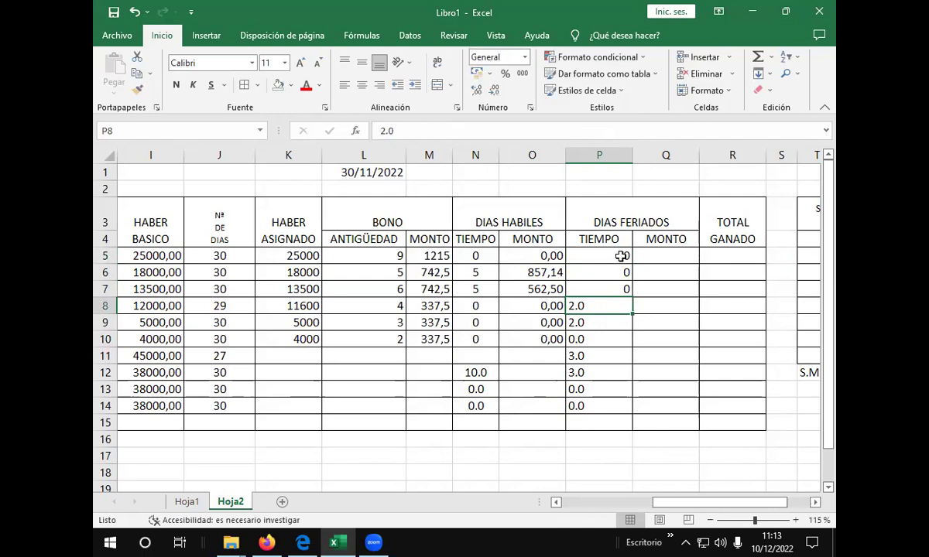
text(2)
key(Return)
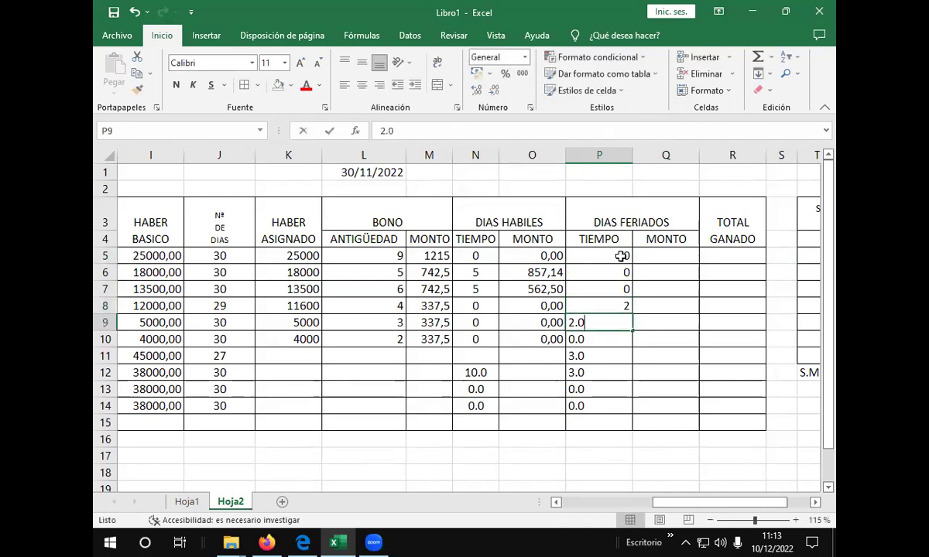
text(2)
key(Return)
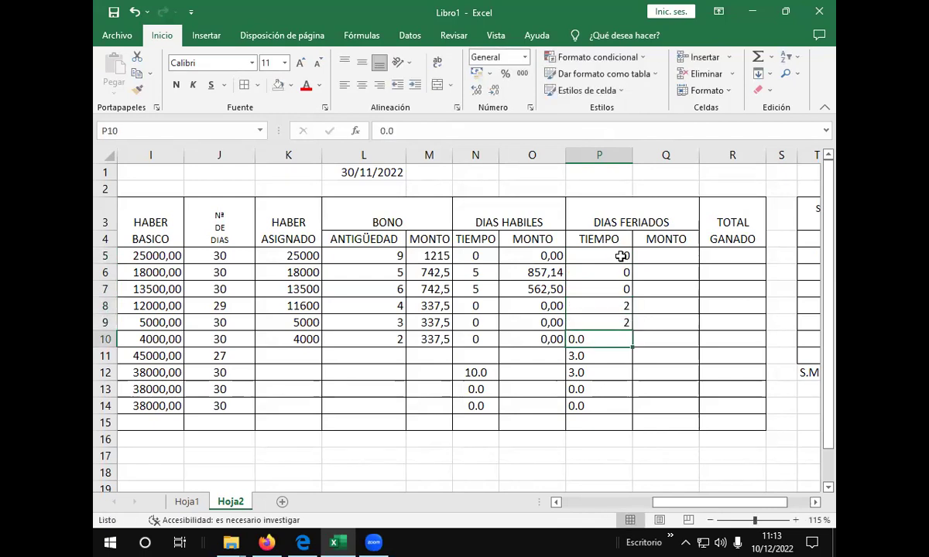
text(0)
key(Return)
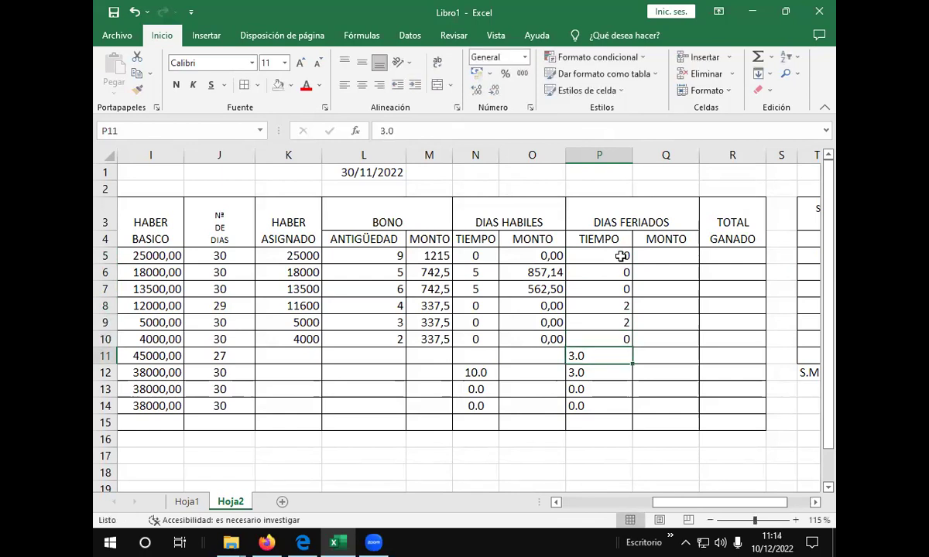
Centre the values in P5:P10 and make column P narrower
drag(618, 252, 612, 336)
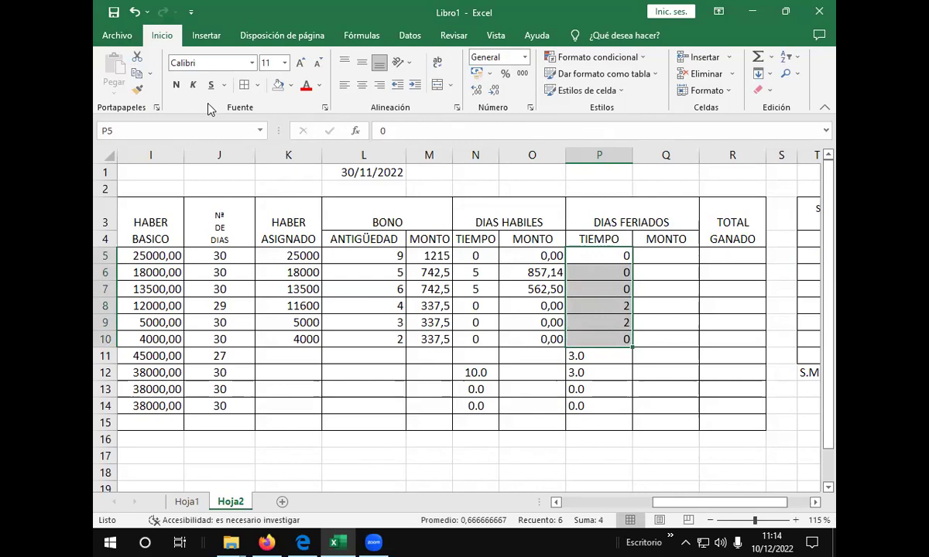
click(362, 84)
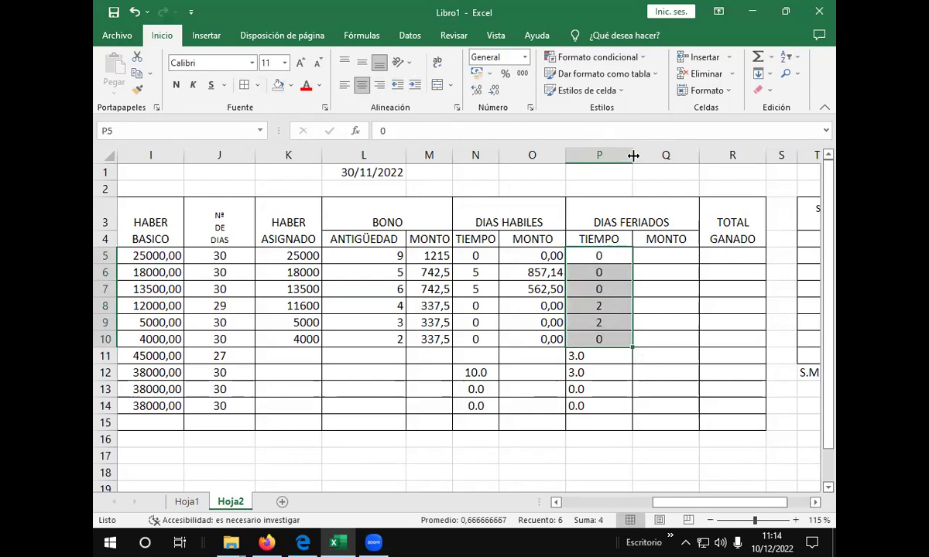
drag(632, 155, 612, 154)
click(623, 272)
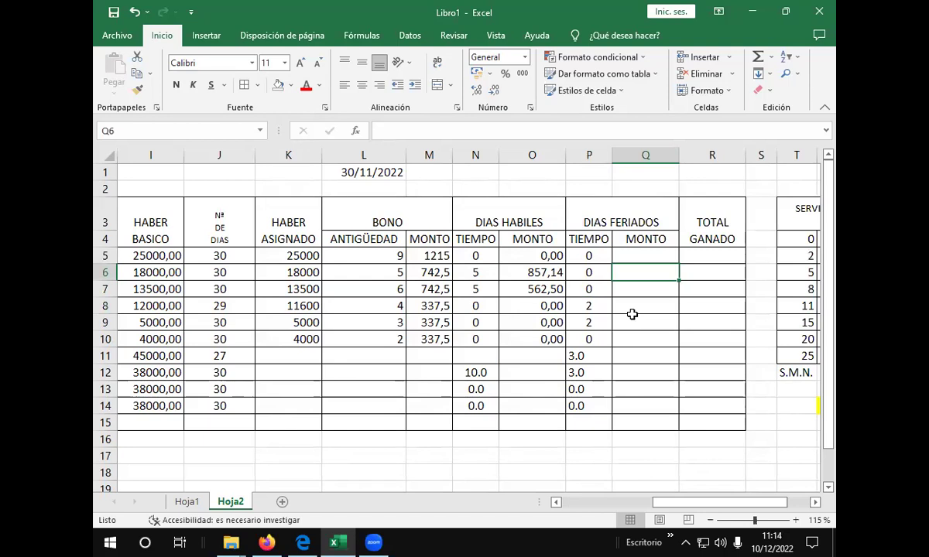
In Q5, start the formula +SI(D5="F" to test whether the employee is a woman
click(650, 258)
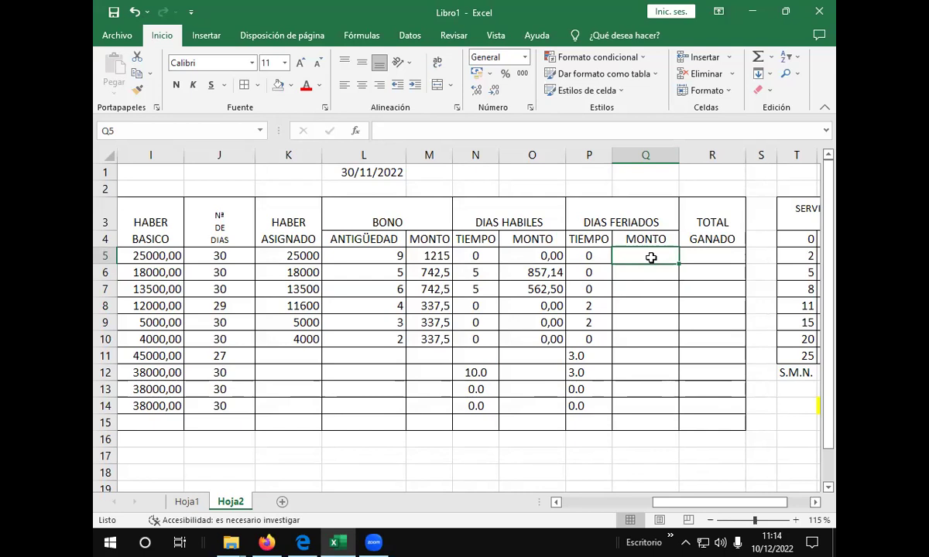
text(+)
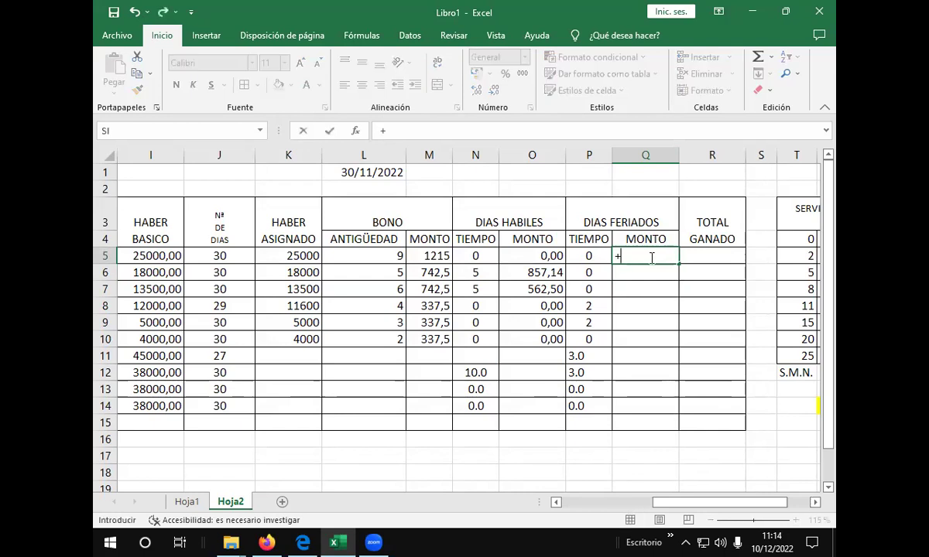
text(SI)
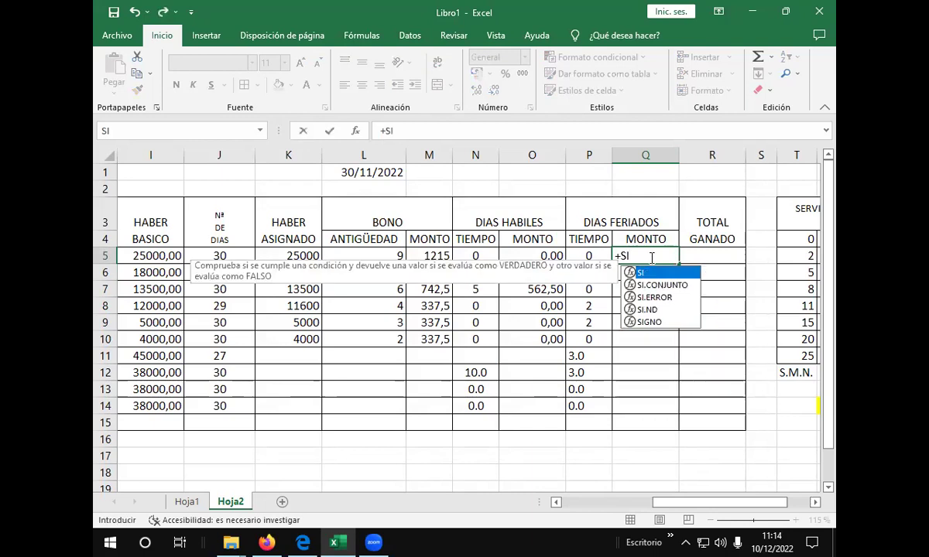
text(()
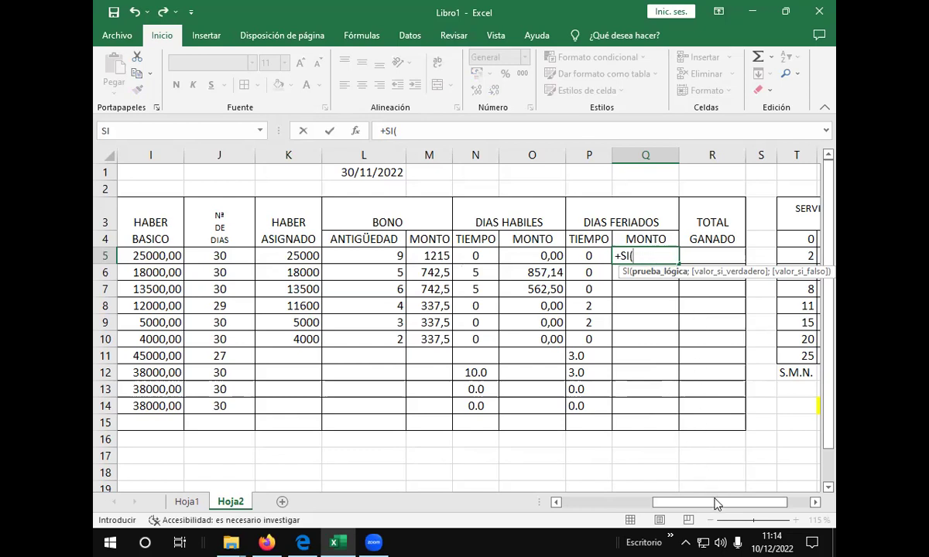
drag(715, 503, 647, 512)
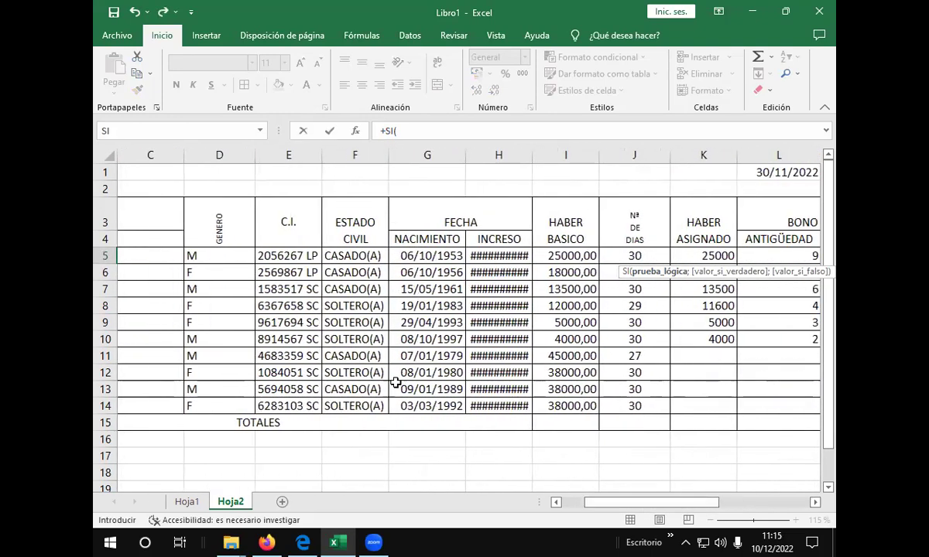
click(218, 253)
drag(689, 505, 790, 483)
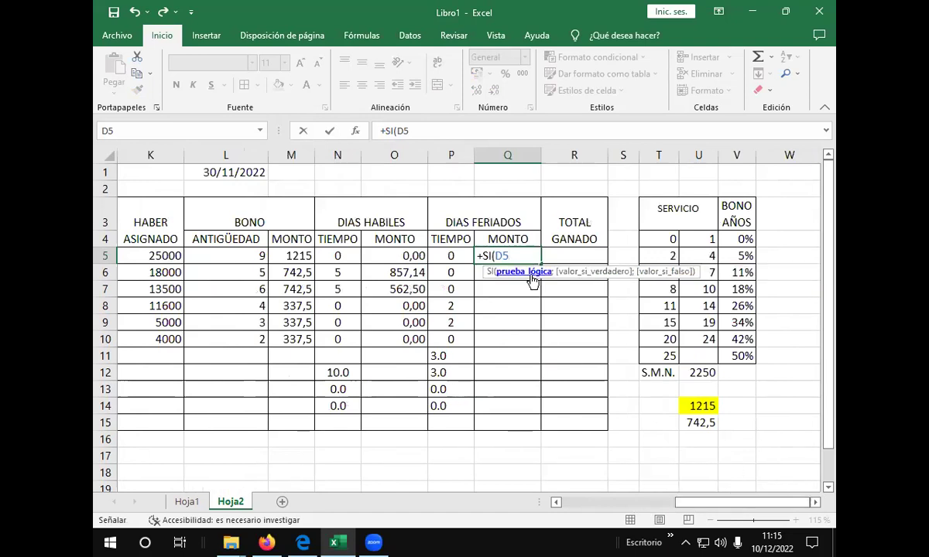
text(=)
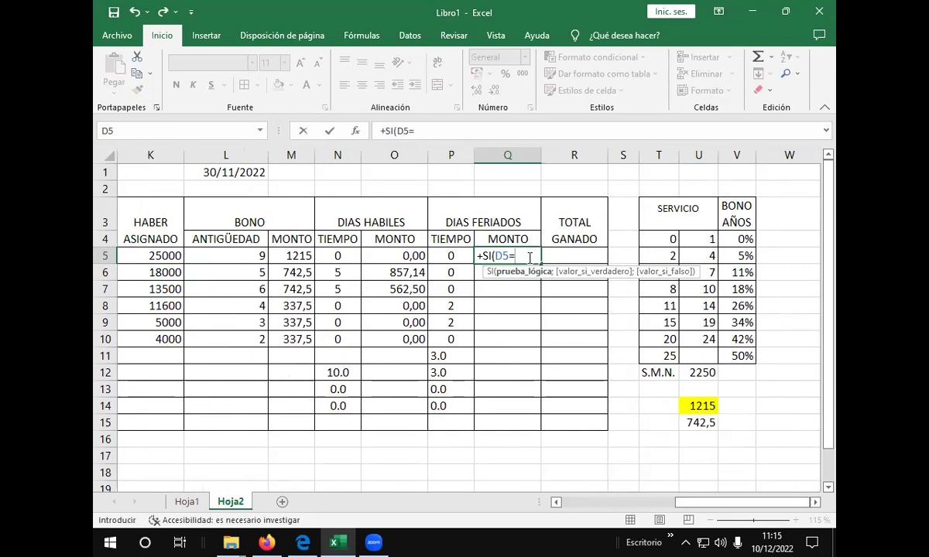
text("F"/210)
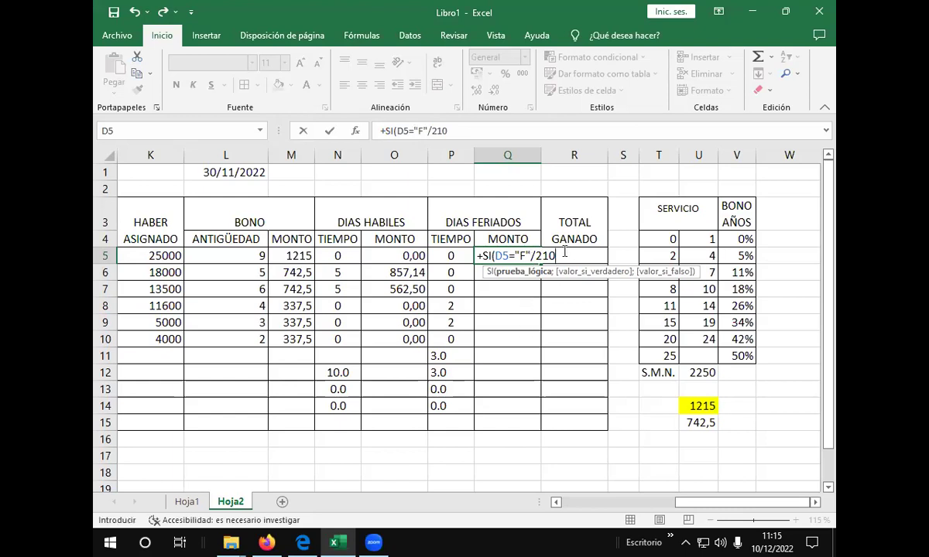
key(BackSpace)
key(BackSpace)
key(BackSpace)
key(BackSpace)
Add (I5/210)*3*P5 as the true argument, followed by a semicolon
text(;)
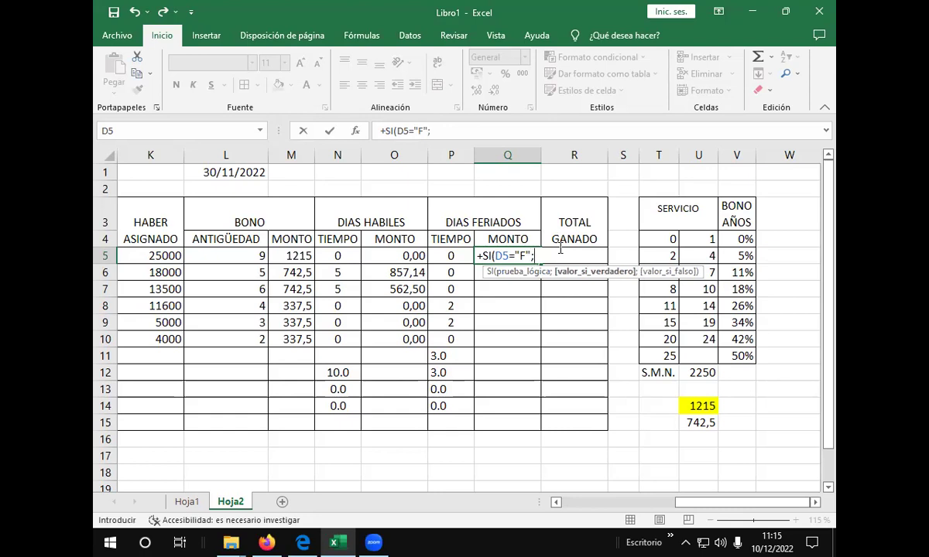
text(()
drag(689, 503, 678, 505)
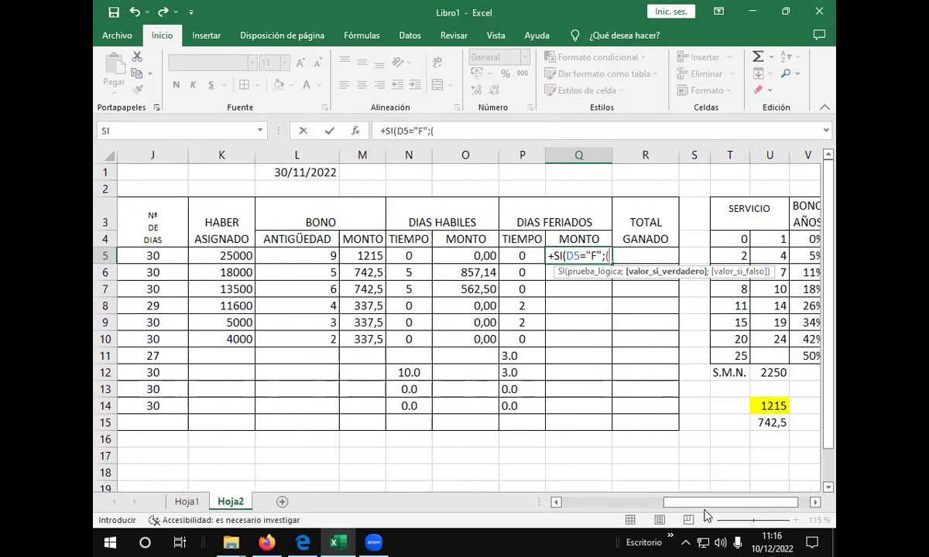
drag(700, 503, 688, 505)
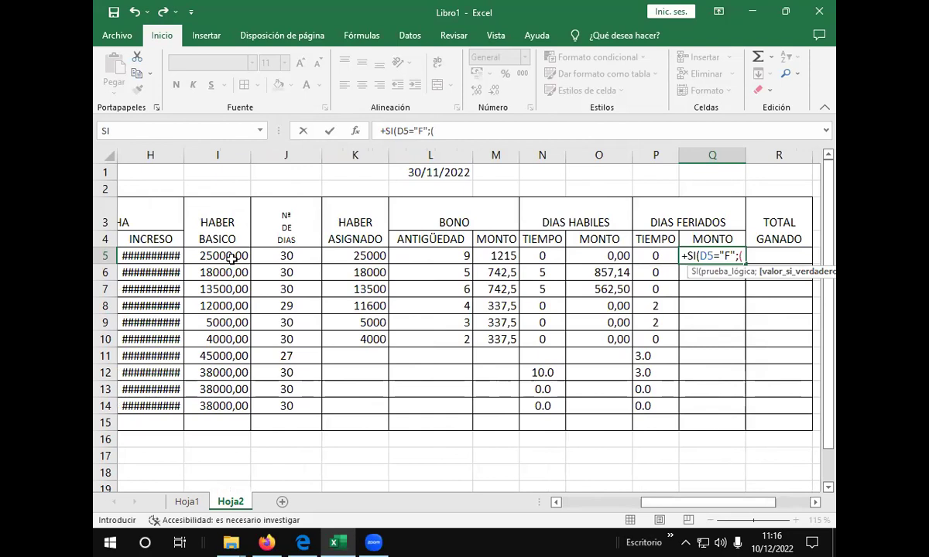
drag(718, 505, 710, 509)
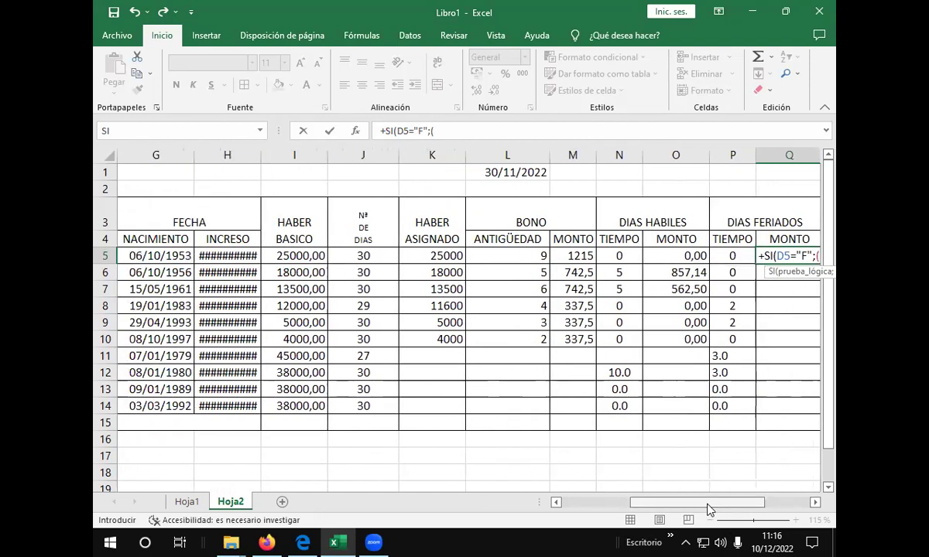
click(307, 258)
drag(746, 503, 706, 487)
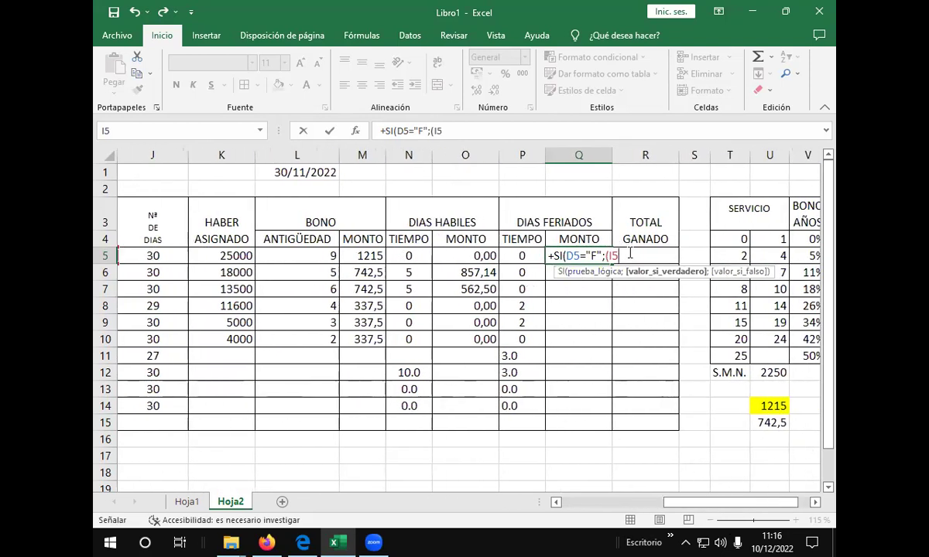
text(/210)
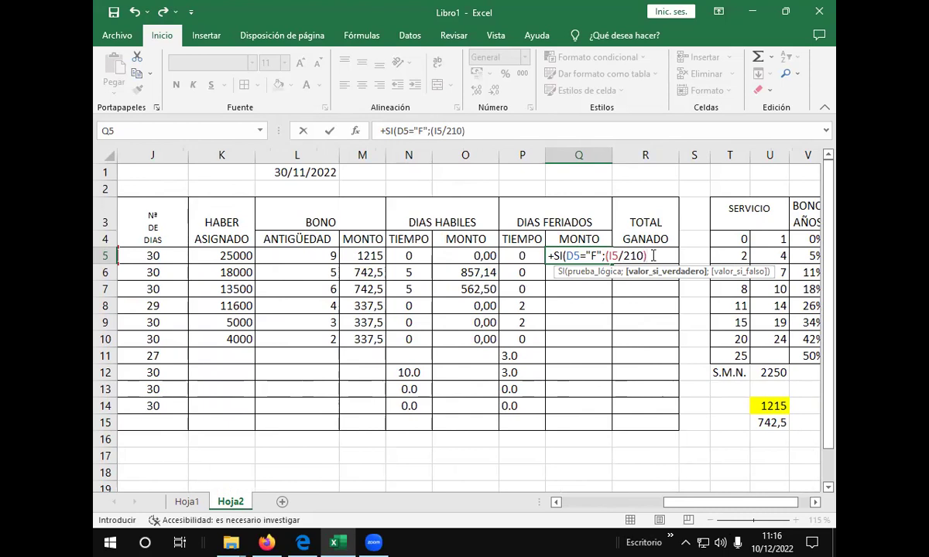
text(*3)
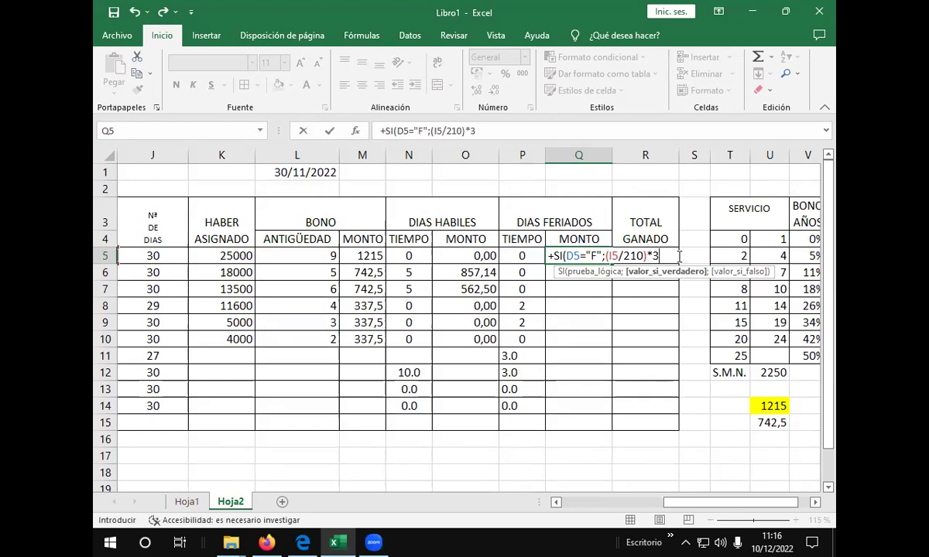
text(*)
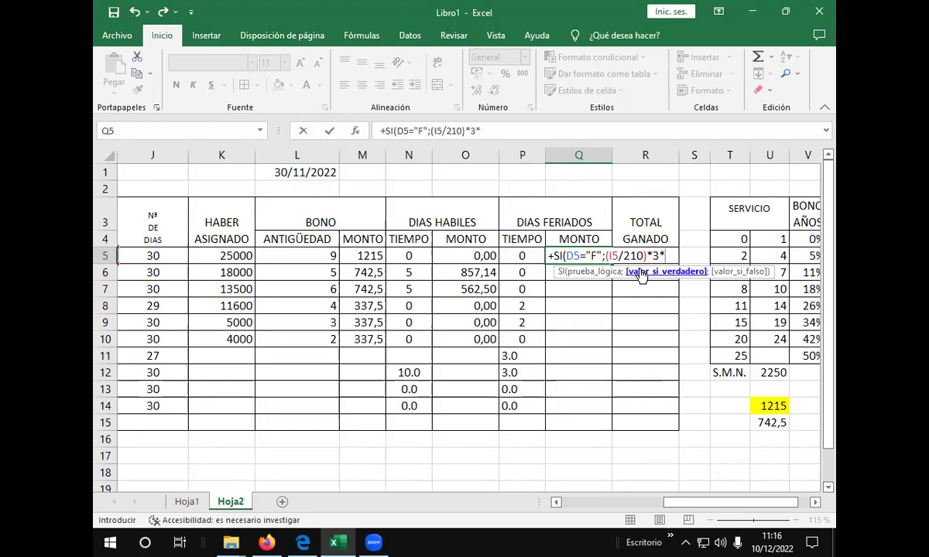
click(524, 257)
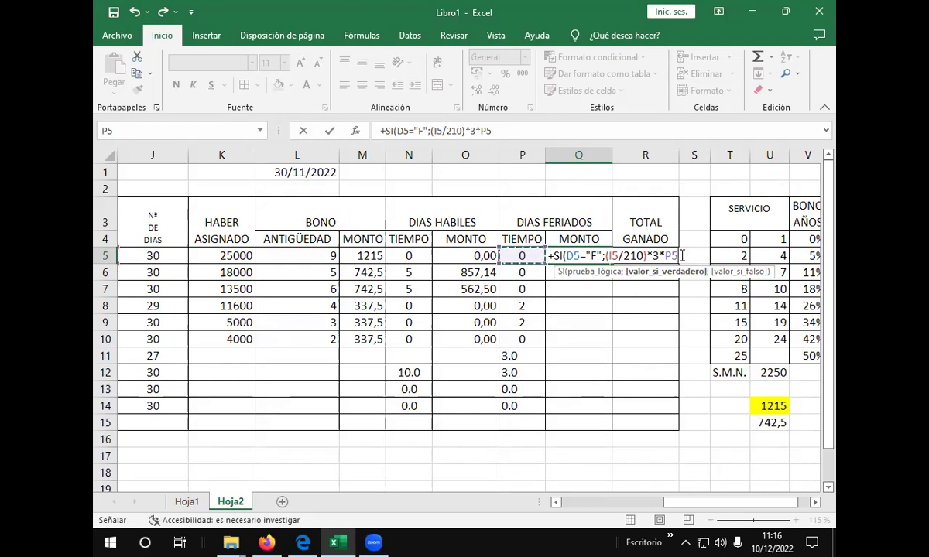
text(;)
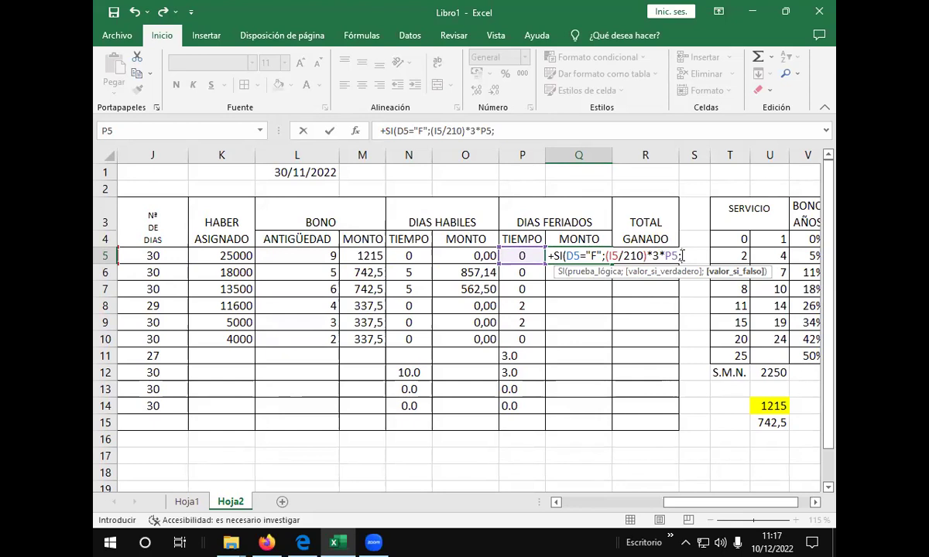
Begin a nested SI in Q5 testing D5="M" for men
text(SI)
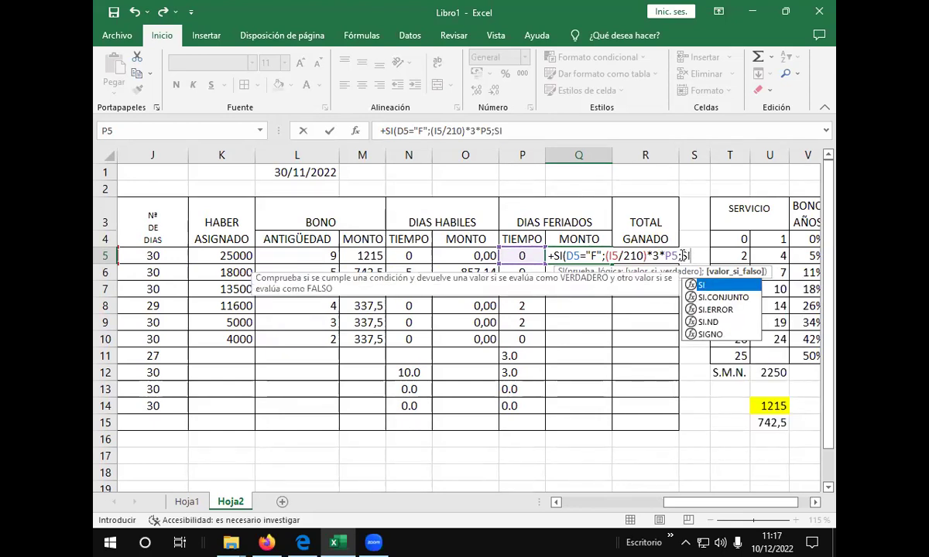
text(()
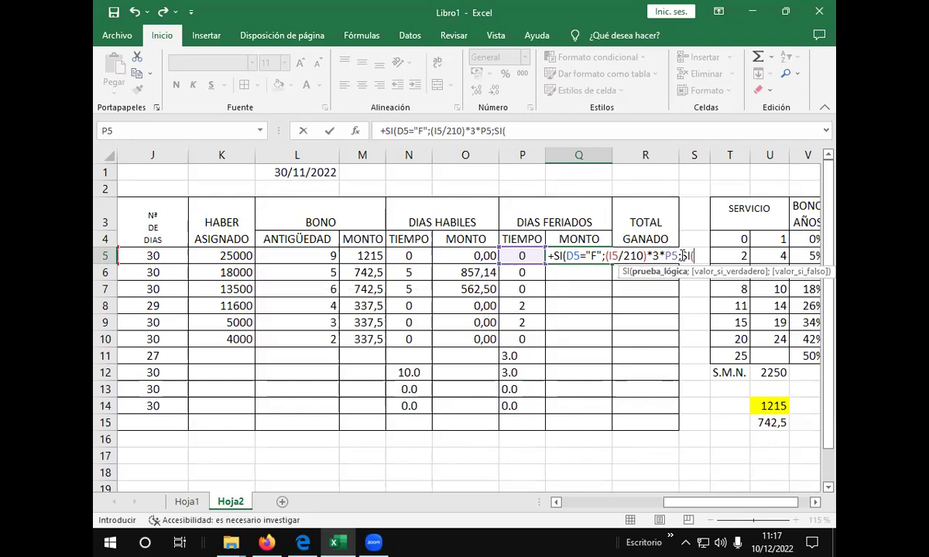
drag(693, 509, 613, 525)
click(205, 257)
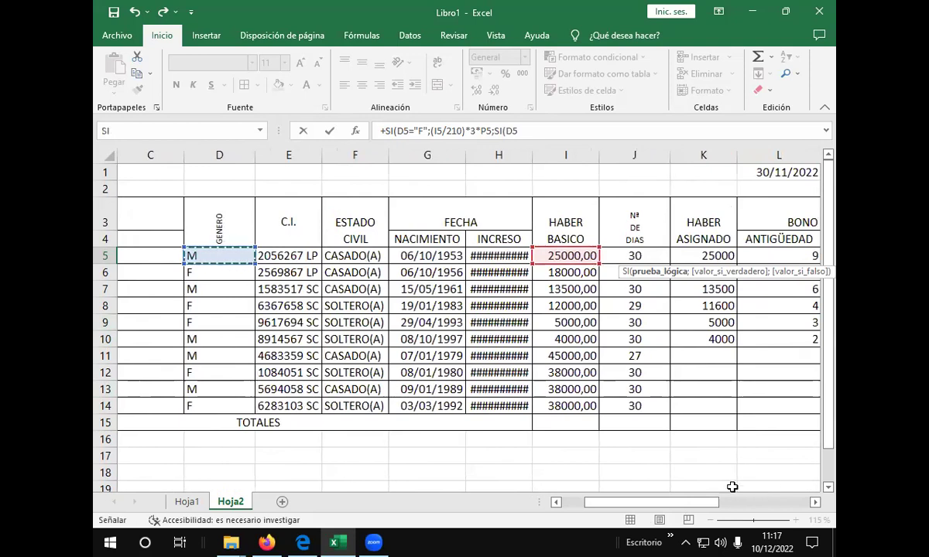
drag(673, 503, 742, 493)
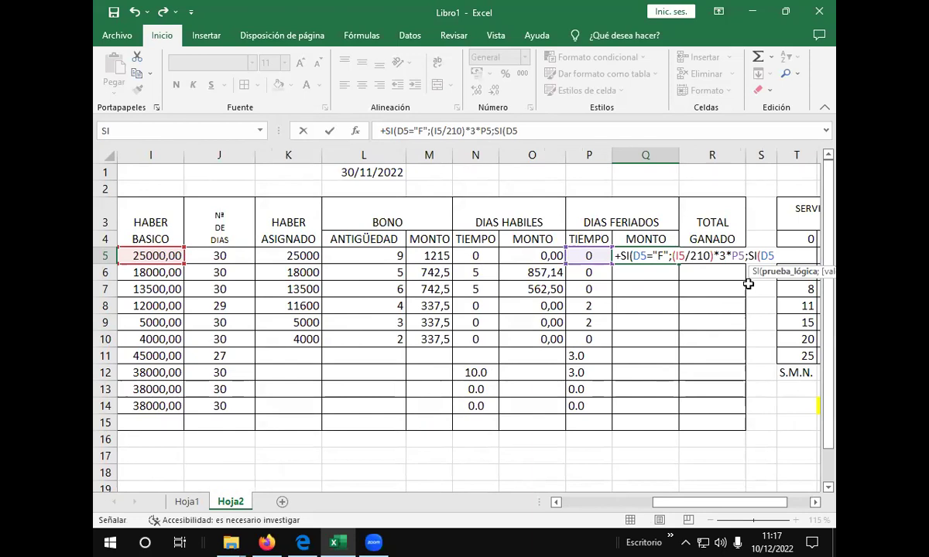
text(=")
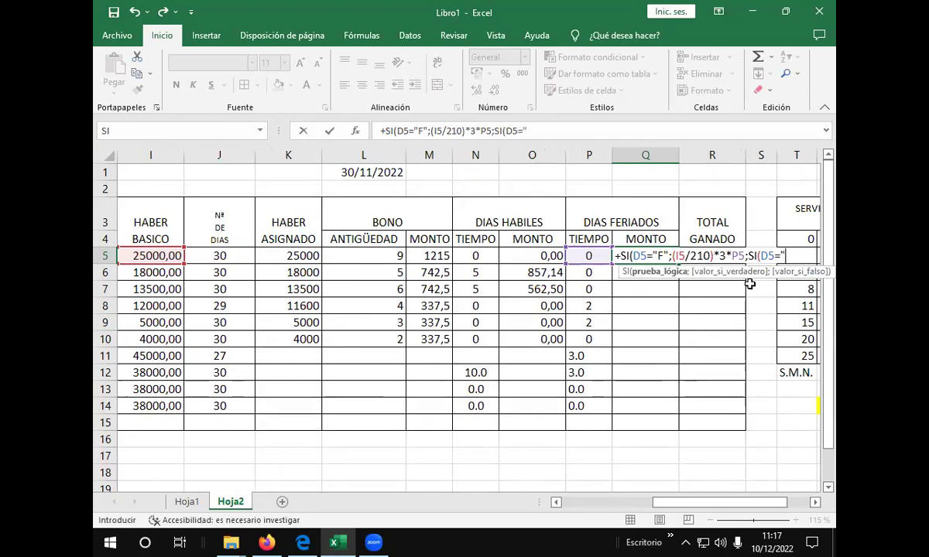
text(M";)
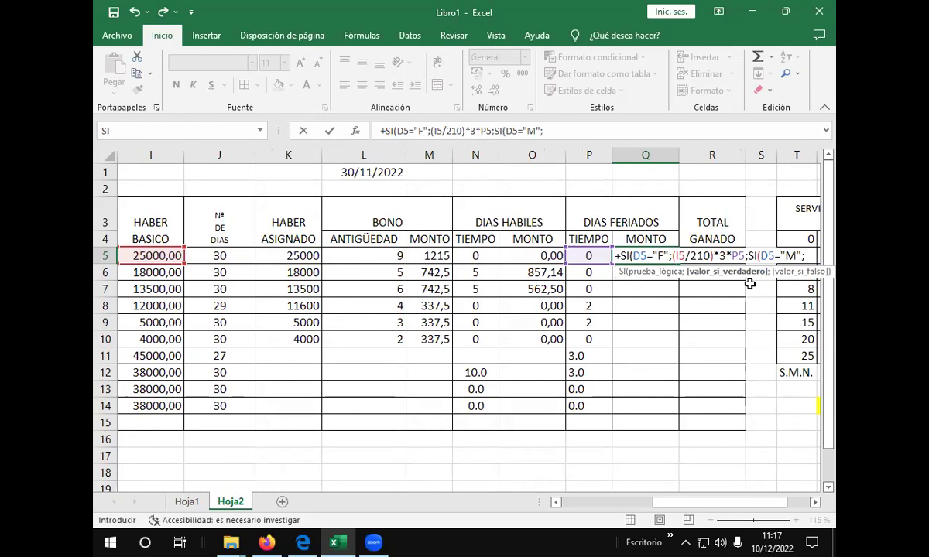
drag(740, 504, 759, 504)
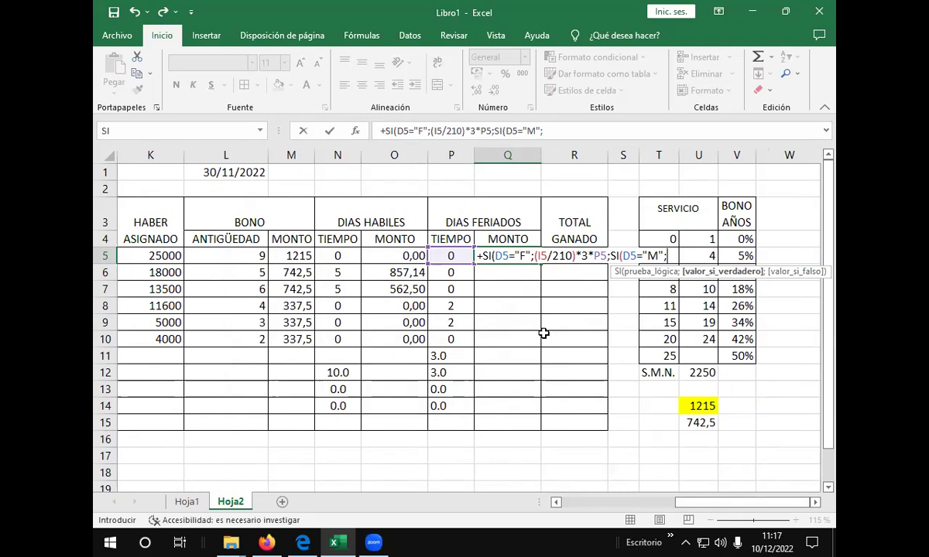
text(()
Give men (I5/240)*3*P5 and everyone else 0, closing both SI brackets
drag(699, 502, 736, 504)
click(335, 259)
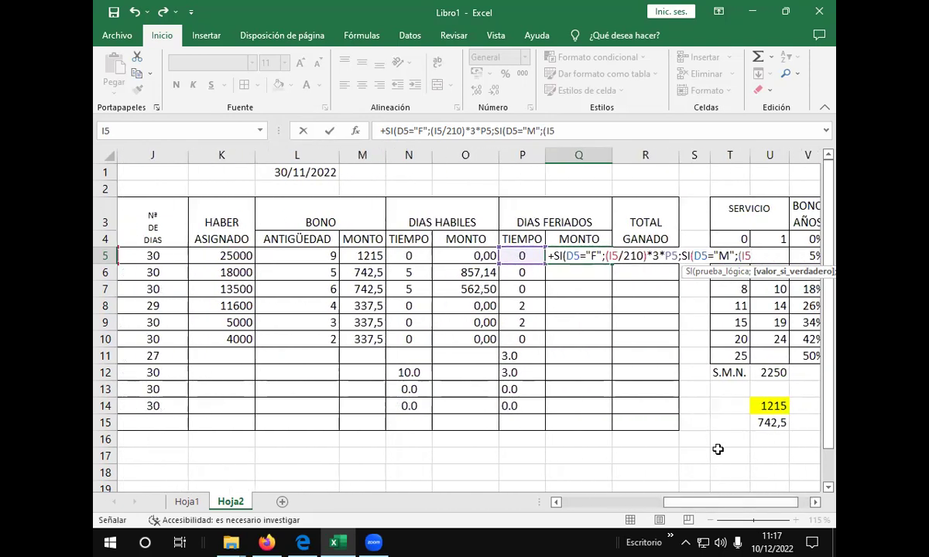
text(/)
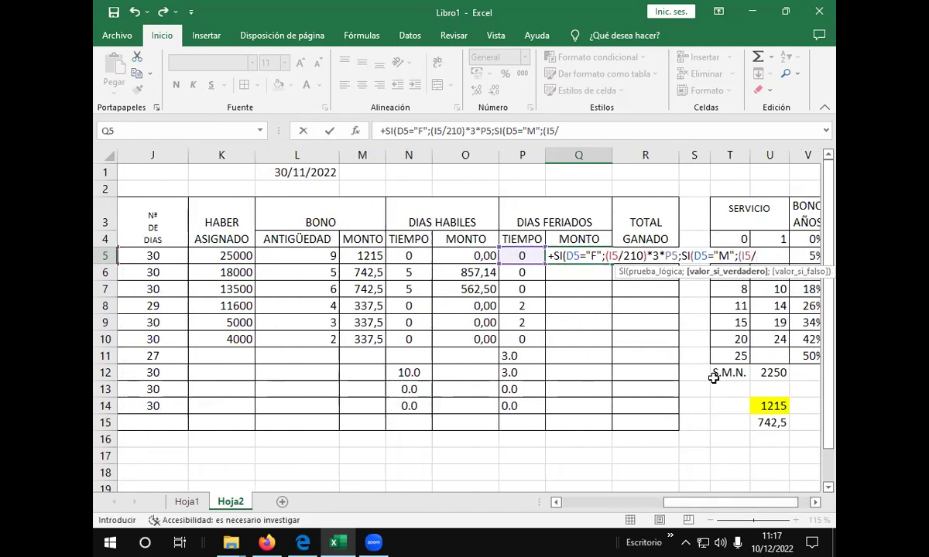
text(240)
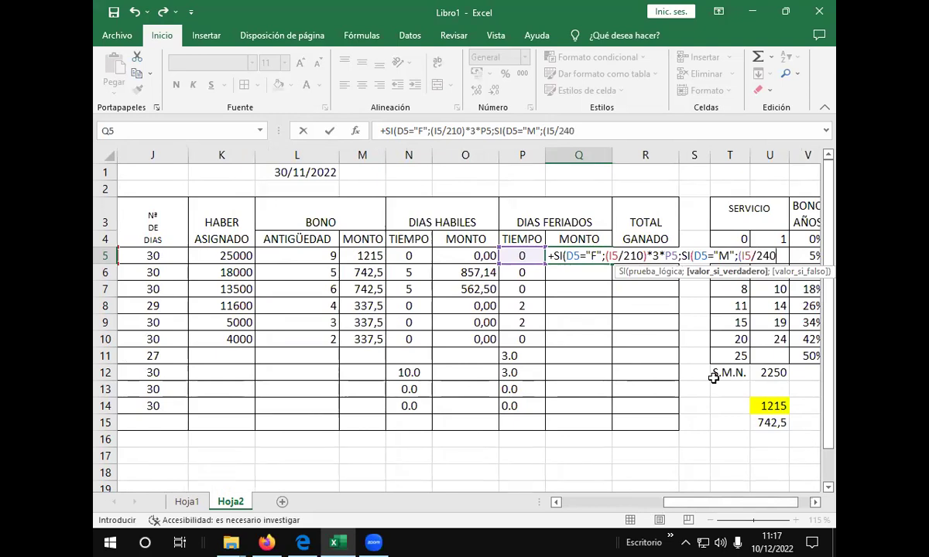
text()*3*)
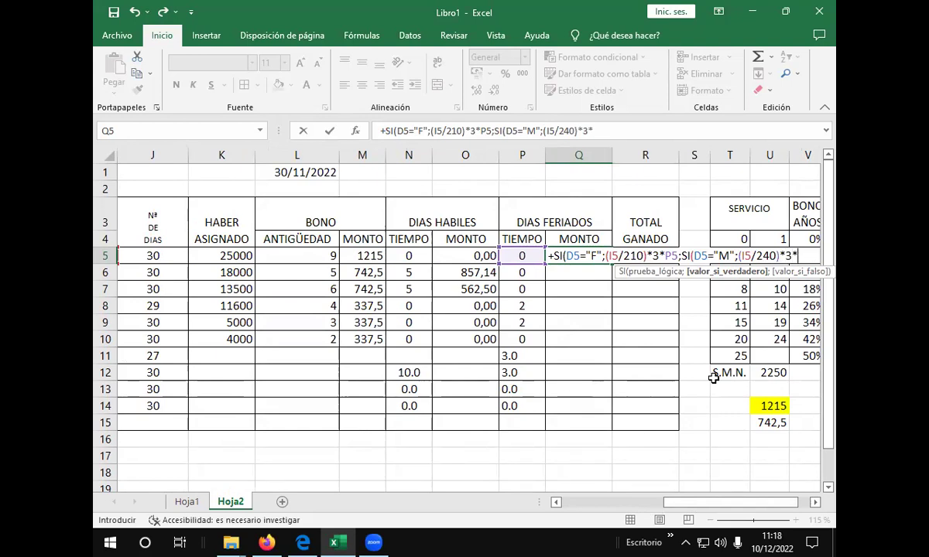
click(524, 257)
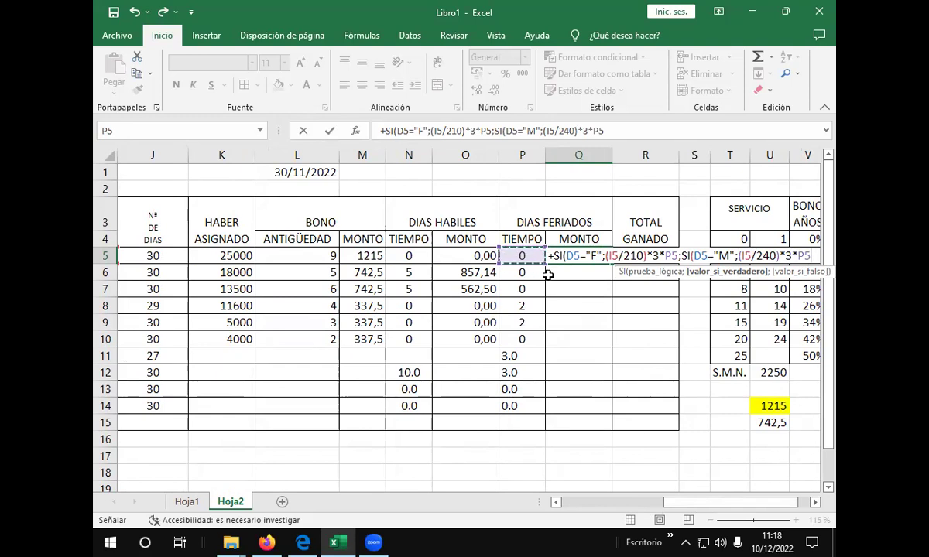
text(;)
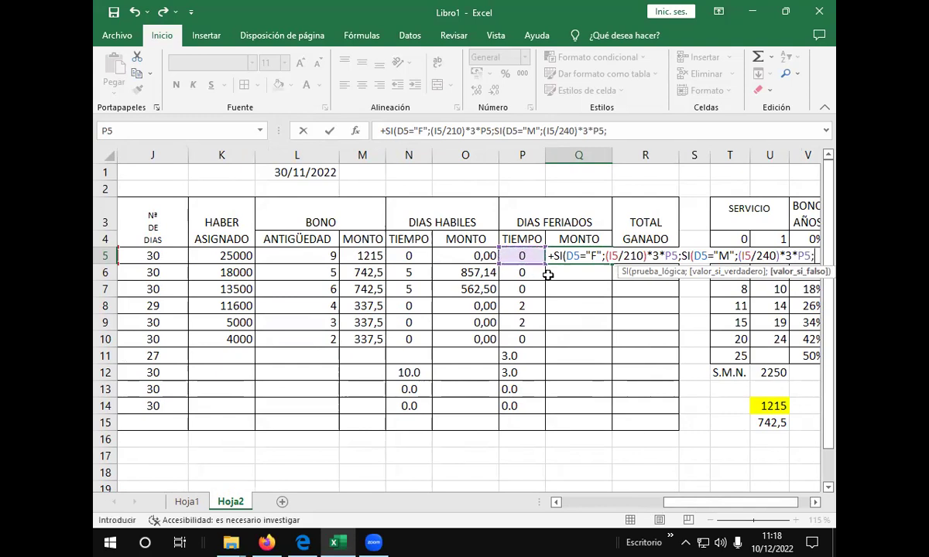
text(0))
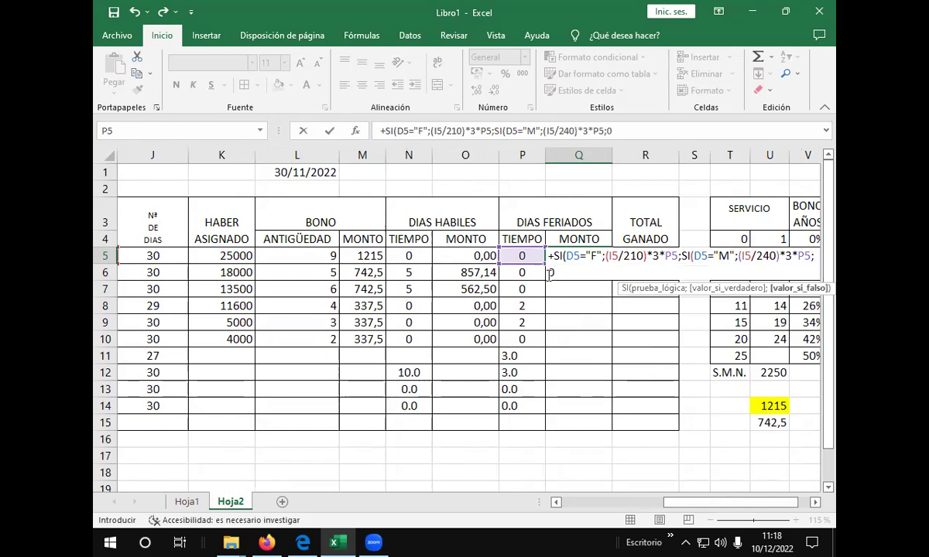
text())
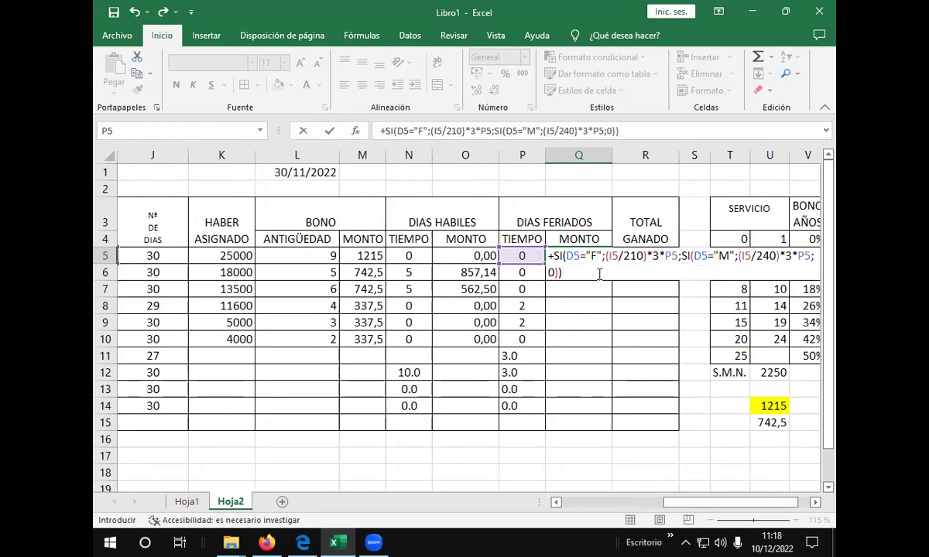
drag(684, 502, 697, 502)
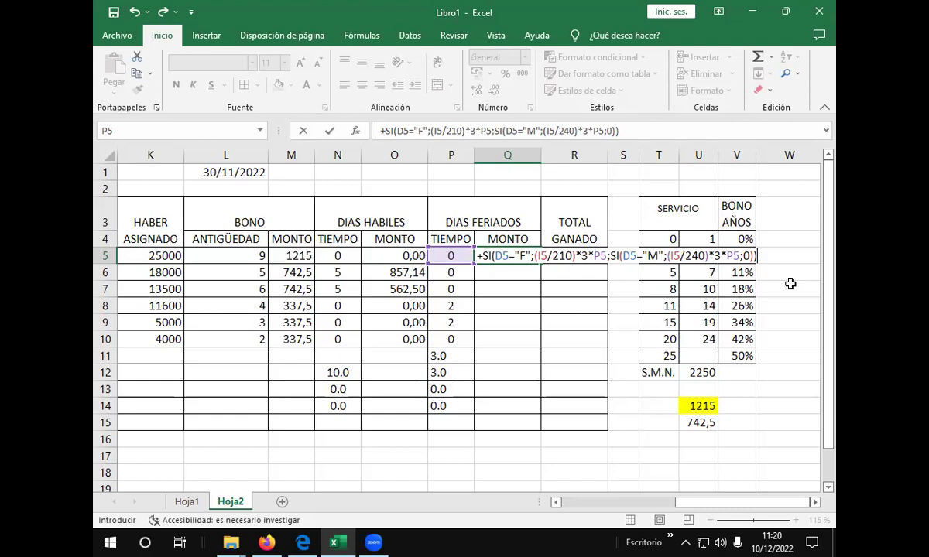
Commit the holiday MONTO formula in Q5 and fill it down through Q10
key(Return)
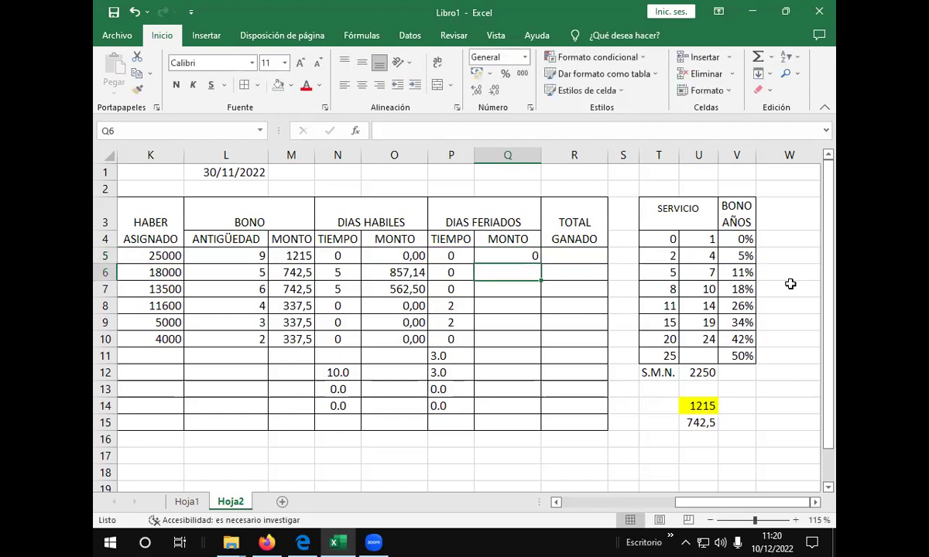
click(526, 257)
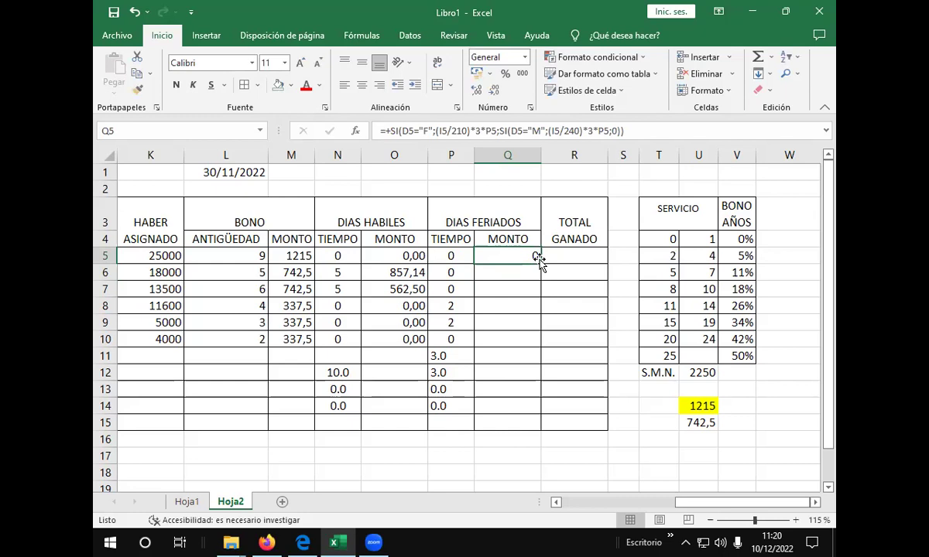
drag(540, 264, 536, 344)
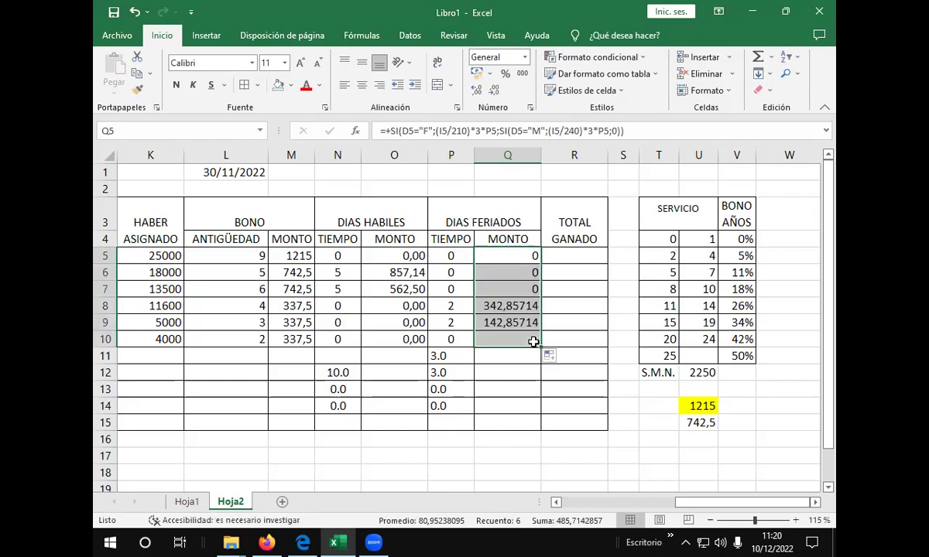
click(558, 329)
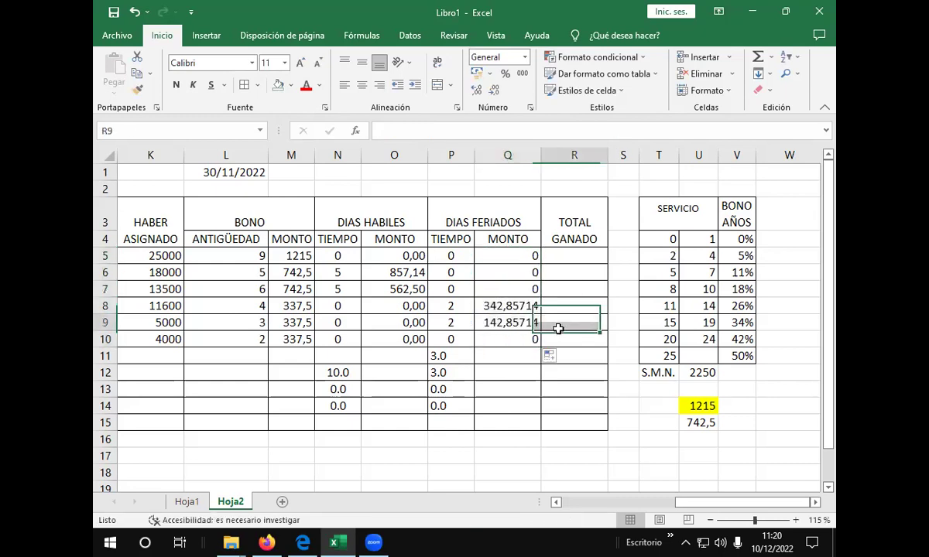
click(518, 284)
Format Q5:Q10 as Número with two decimals, then reopen Q5's formula for review
drag(489, 247, 517, 347)
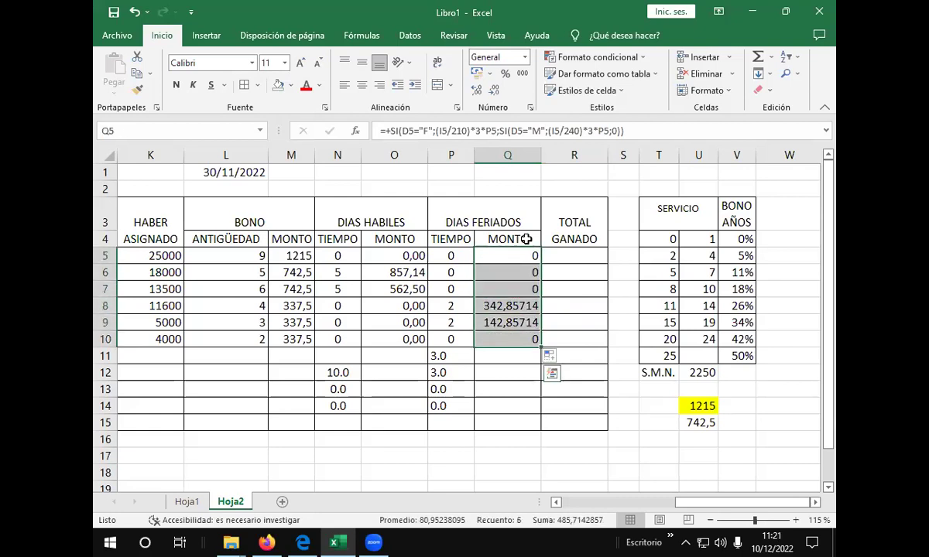
click(524, 57)
click(510, 114)
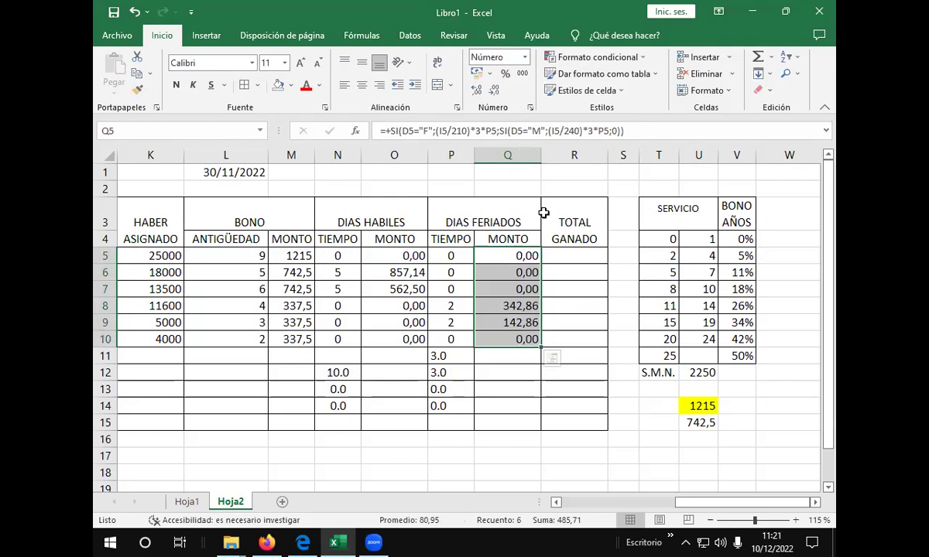
click(581, 318)
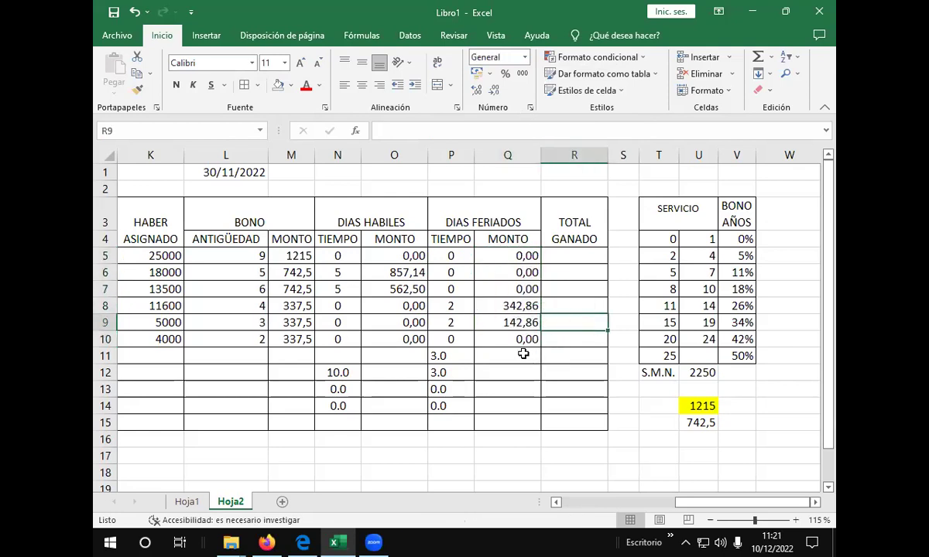
double_click(519, 255)
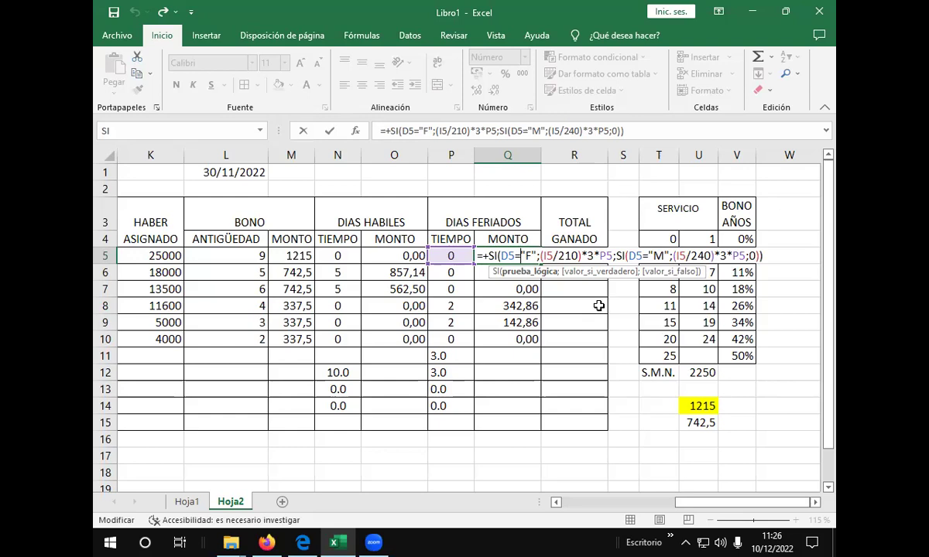
Confirm the SI formula in Q5 and move to R5 under TOTAL GANADO
key(Return)
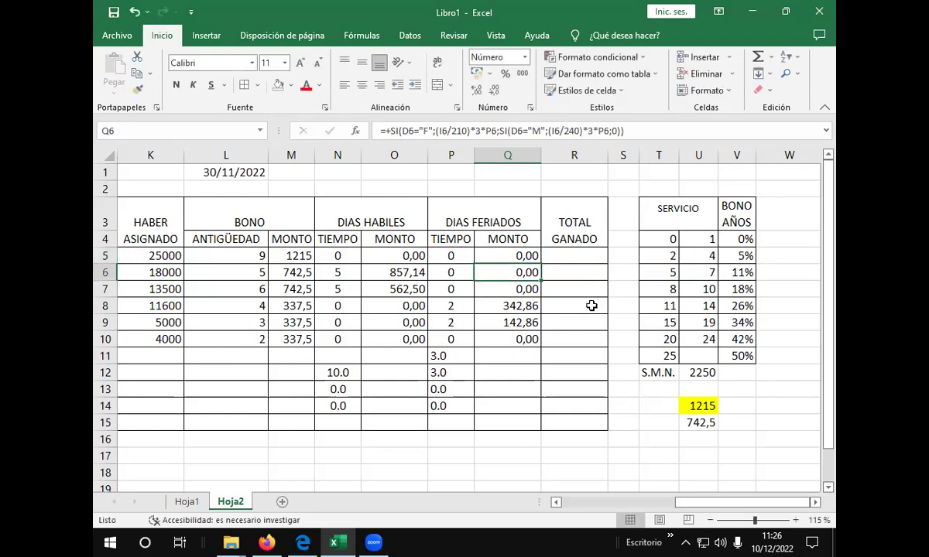
click(570, 256)
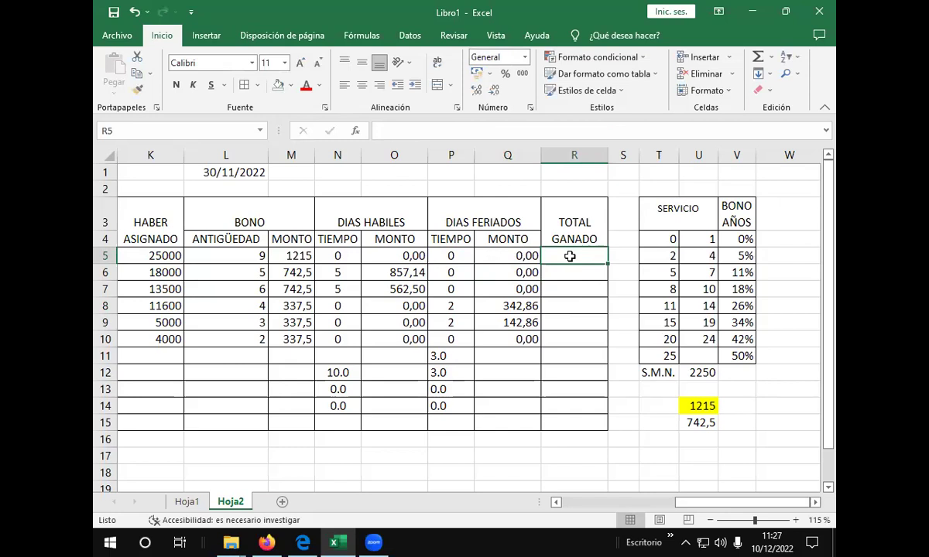
Enter +K5+M5+O5+Q5 in R5, correcting a mistaken L5 reference, and confirm it
text(+)
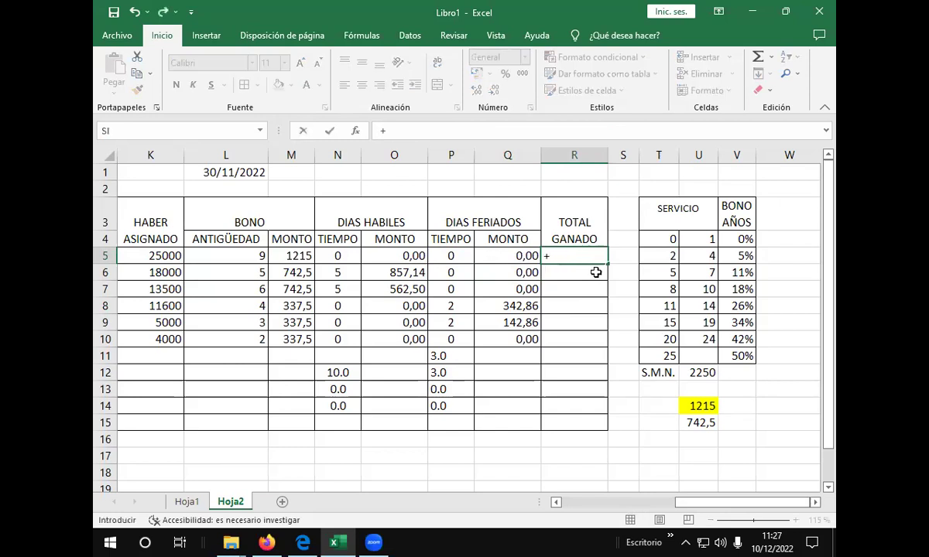
click(139, 255)
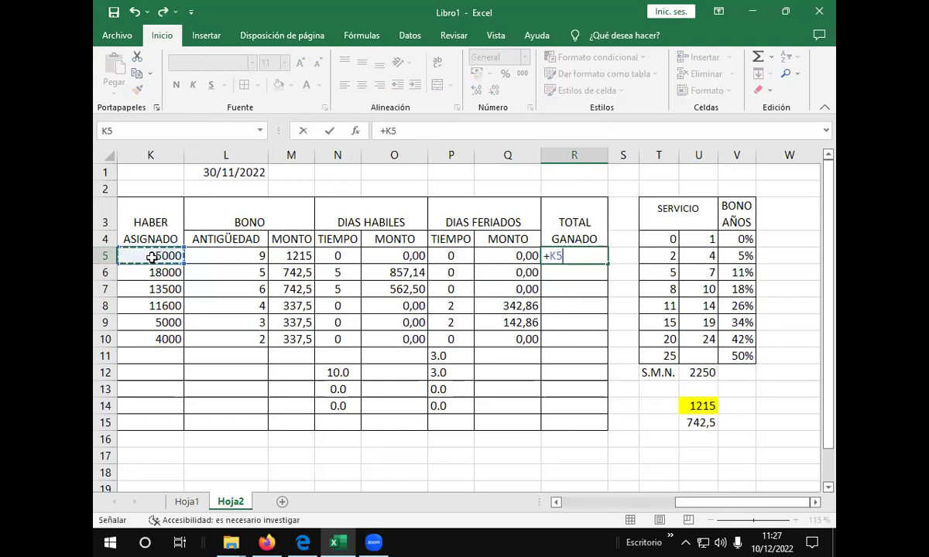
text(+)
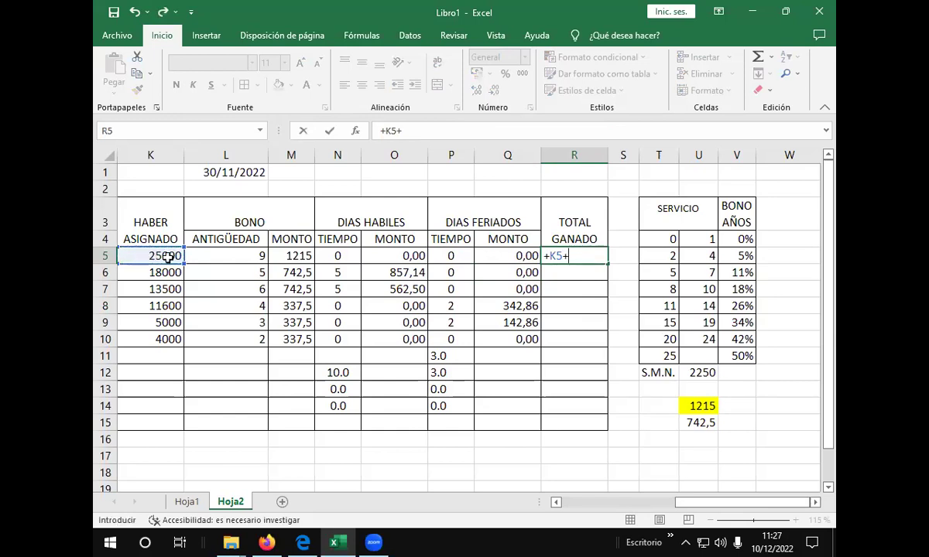
click(248, 254)
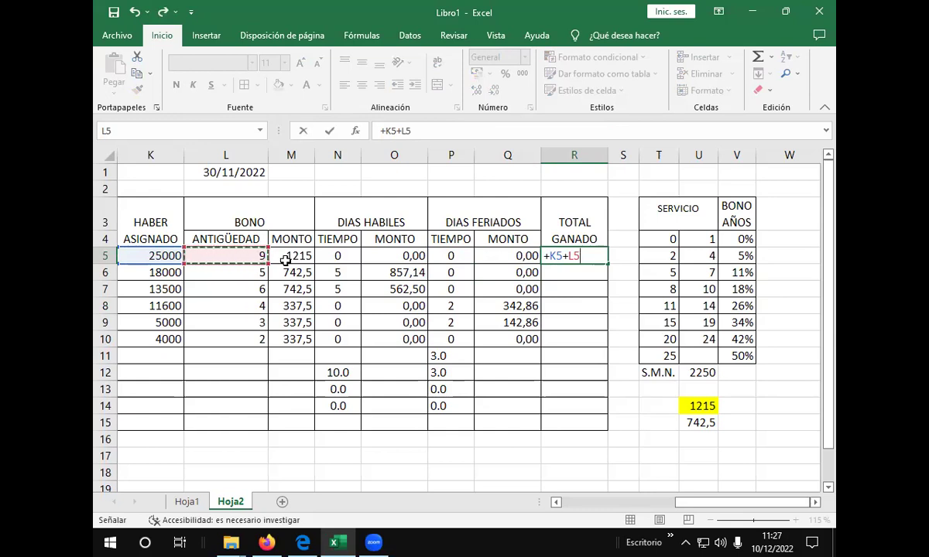
key(BackSpace)
key(BackSpace)
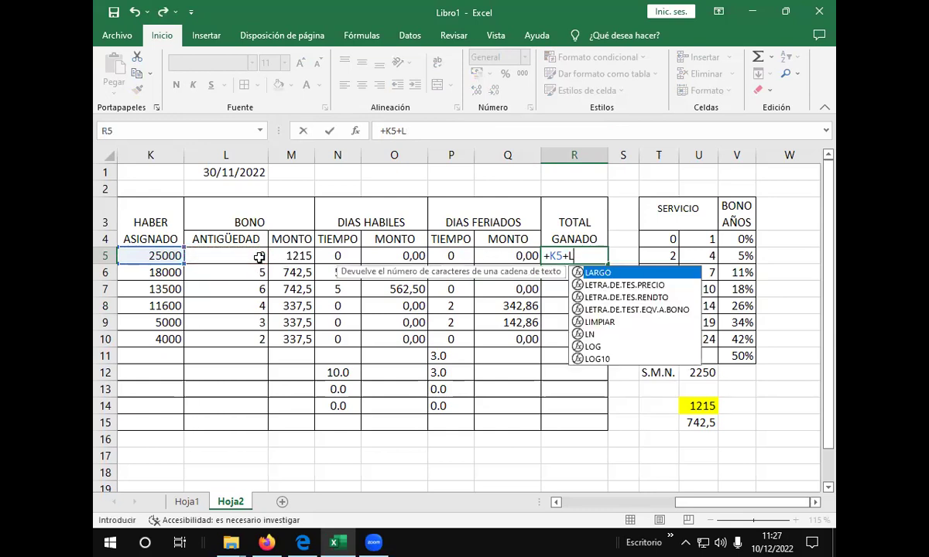
click(295, 256)
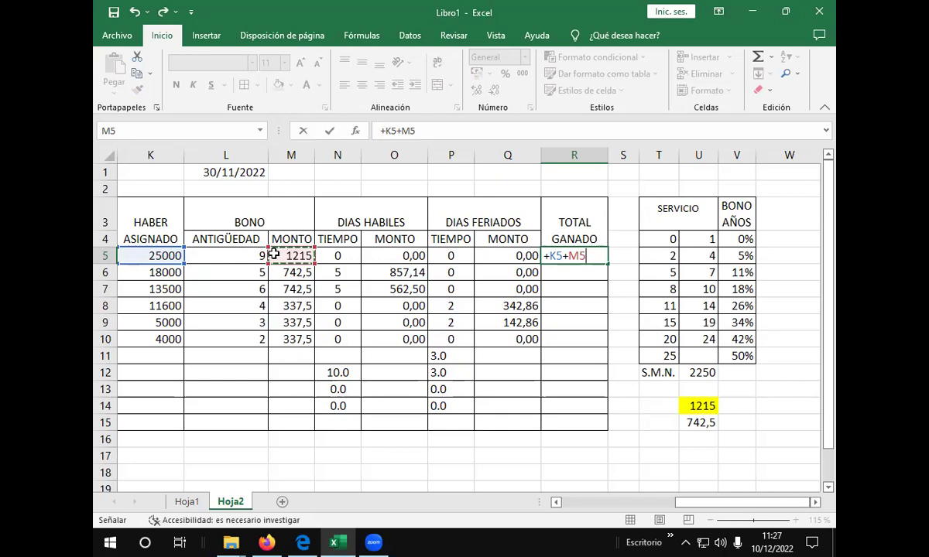
text(+O5+)
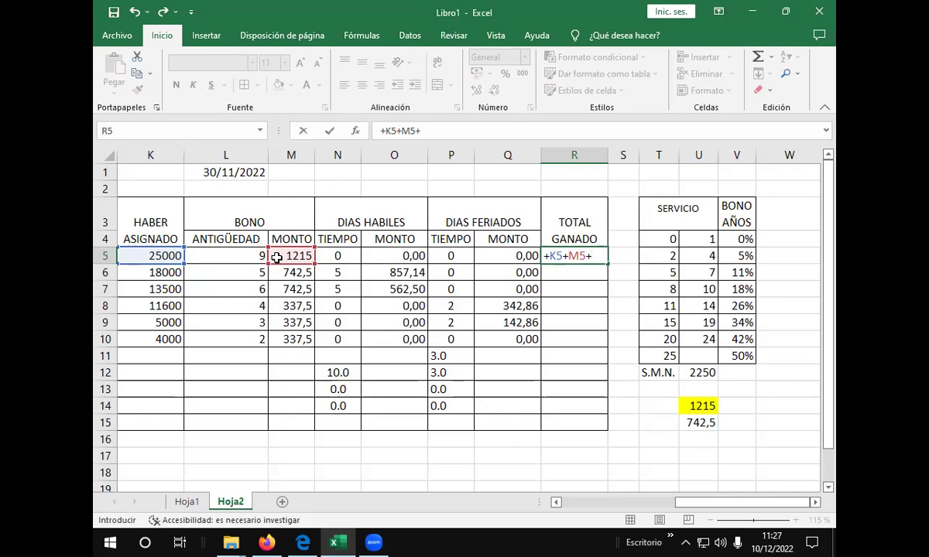
click(408, 256)
text(+)
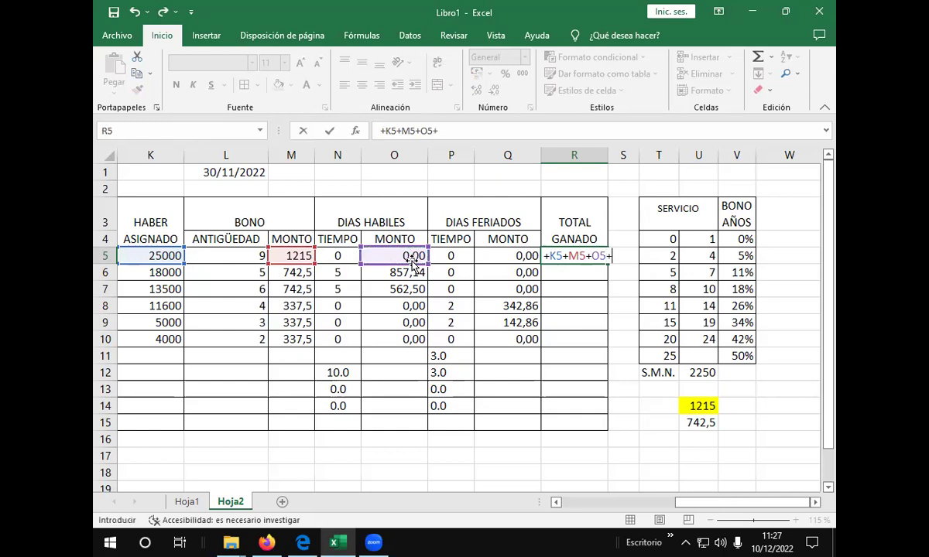
click(500, 254)
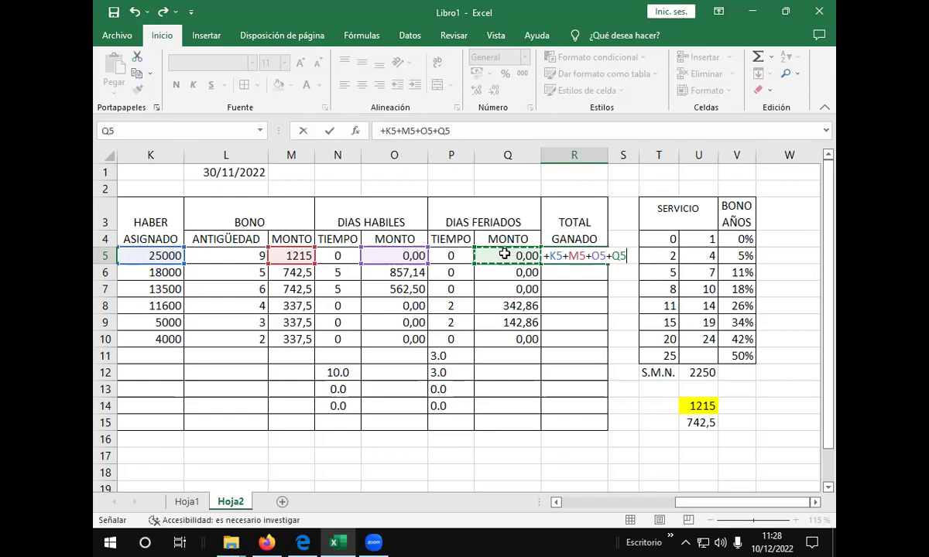
key(Return)
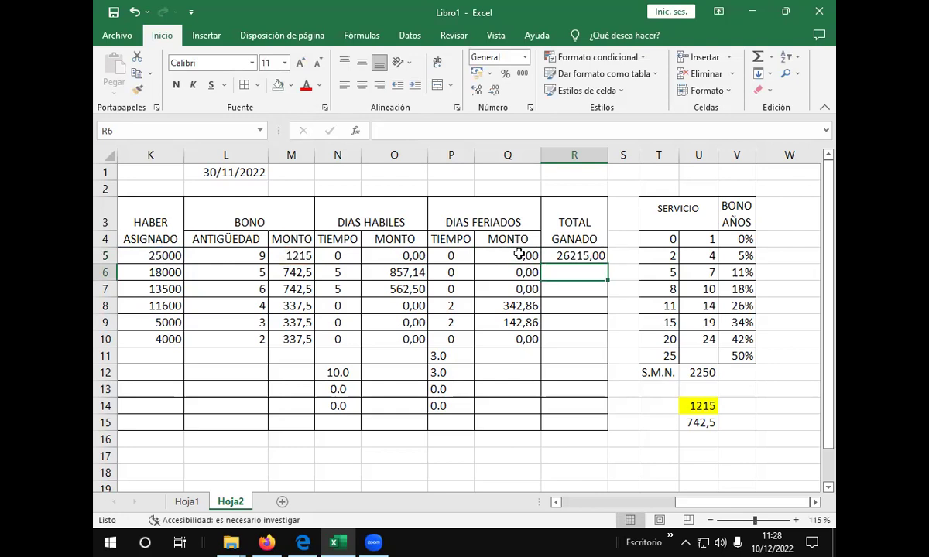
Fill R5's total formula down to R10, then check the formula in R5
click(582, 256)
drag(607, 264, 603, 354)
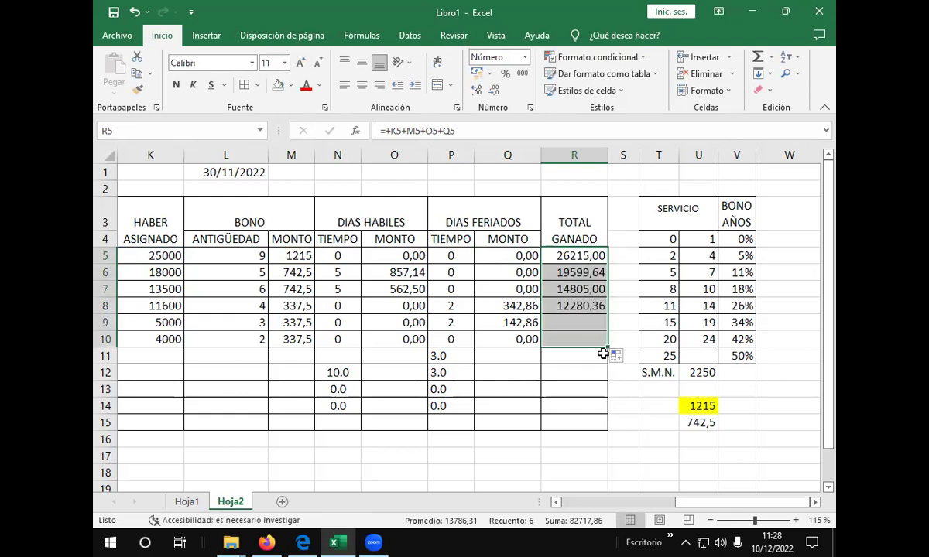
click(618, 305)
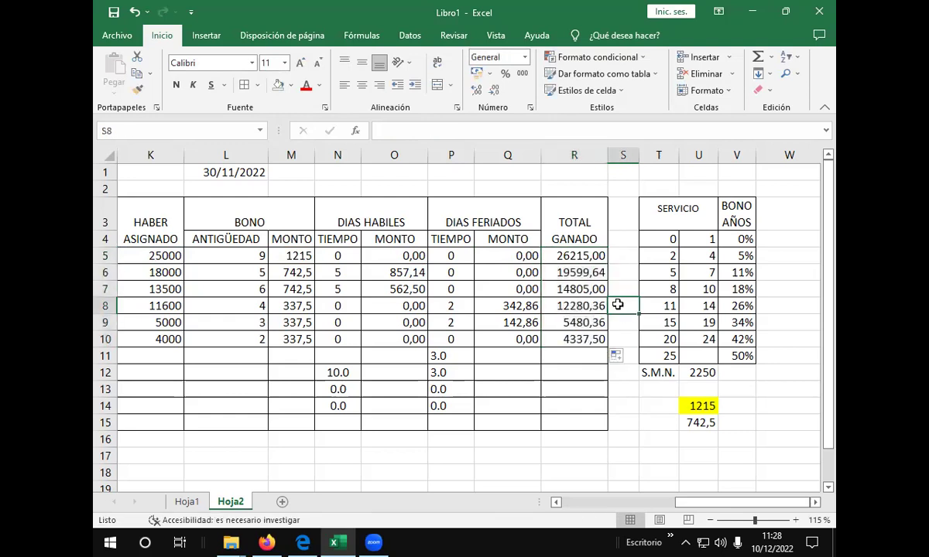
click(561, 256)
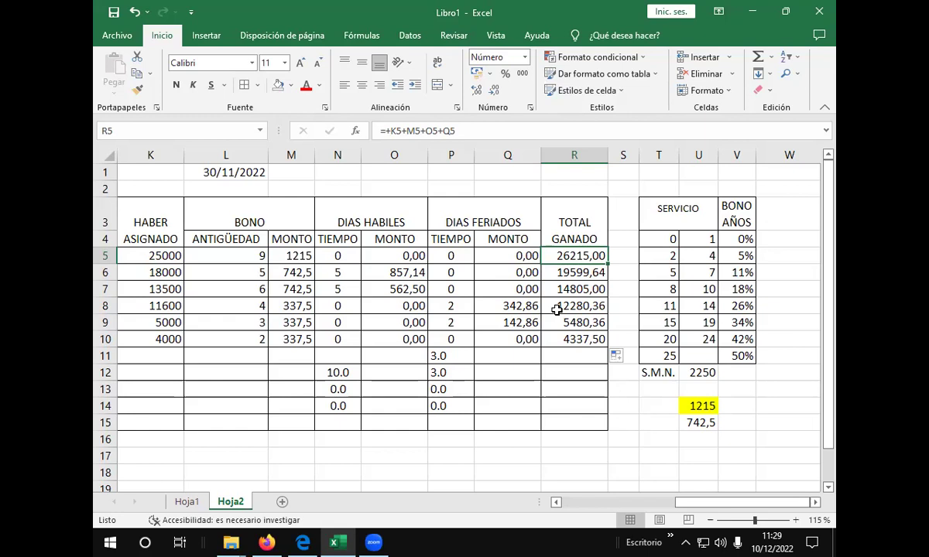
click(493, 259)
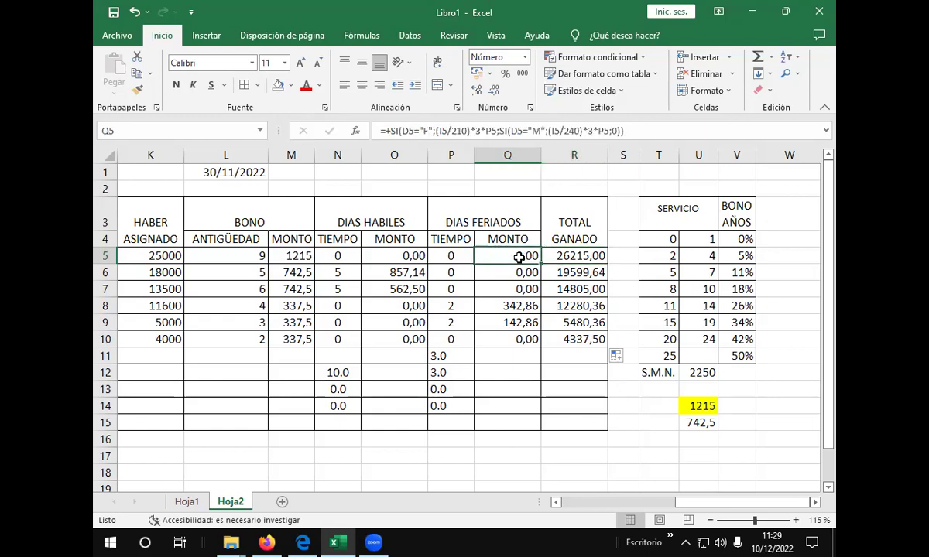
double_click(522, 256)
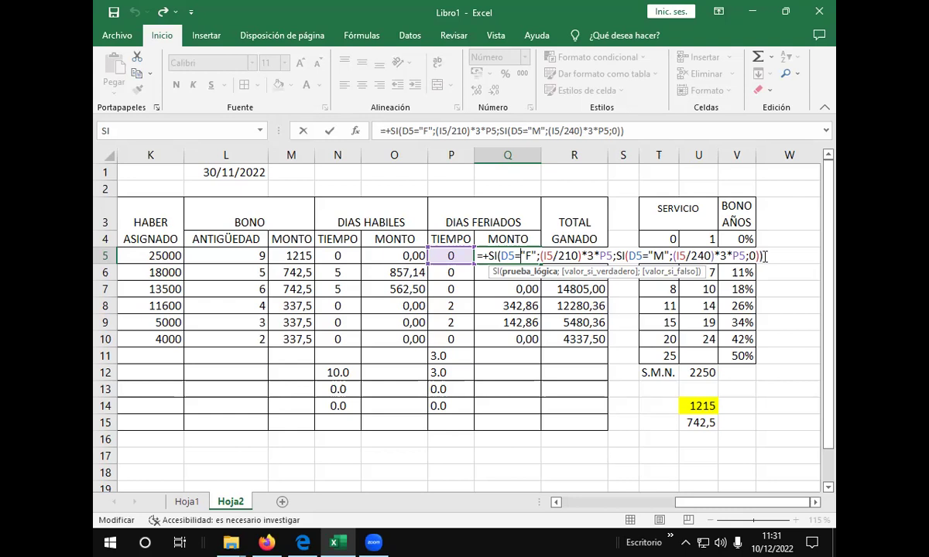
key(Return)
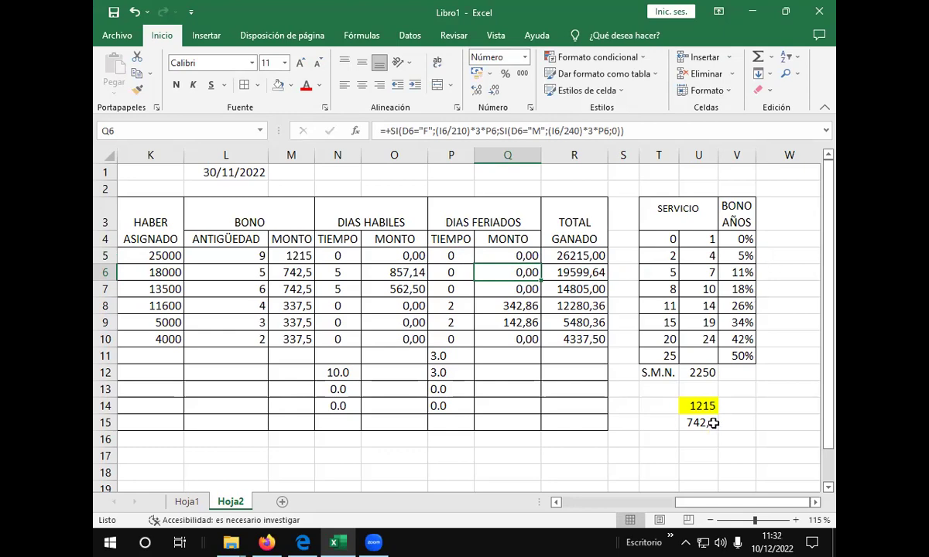
Open Q5's nested SI holiday formula in the cell to review its conditions
click(701, 503)
mouse_move(701, 503)
mouse_down()
mouse_move(693, 503)
mouse_move(705, 499)
mouse_up()
click(501, 257)
double_click(501, 256)
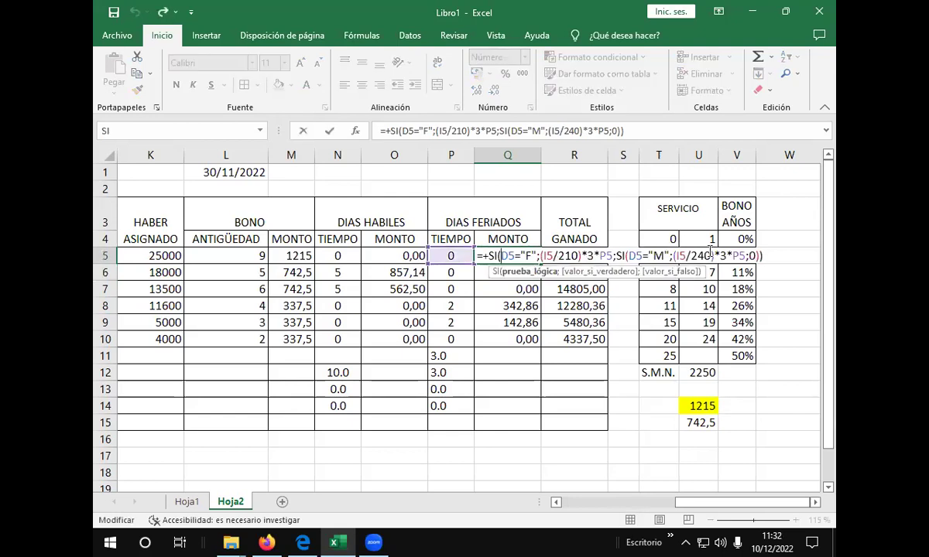